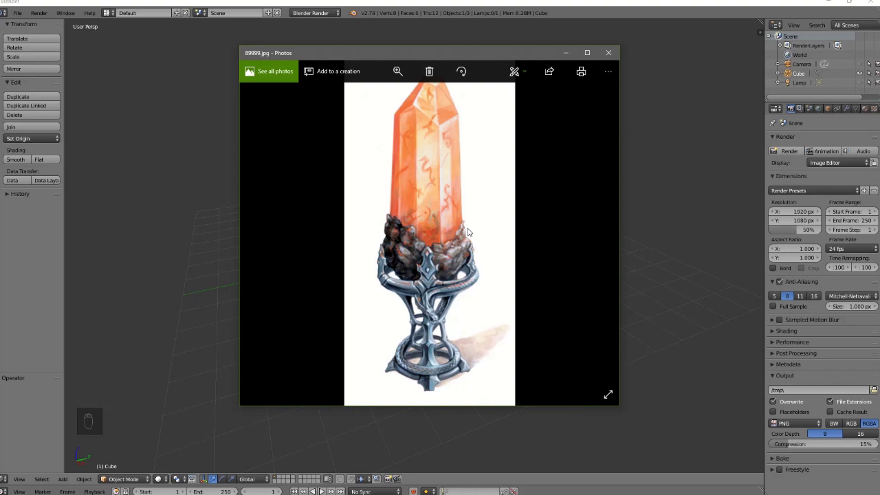
Minimize the reference photo and set the scene's unit preset to Inches.
left_click(566, 51)
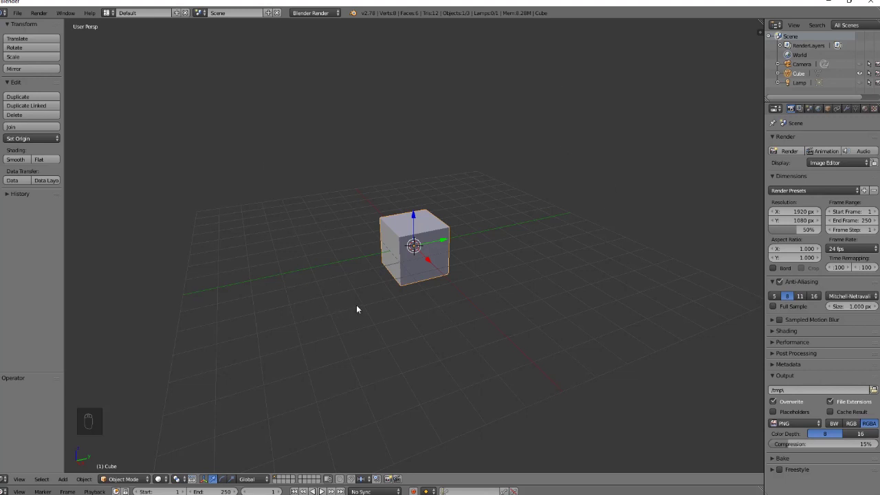
left_click(809, 108)
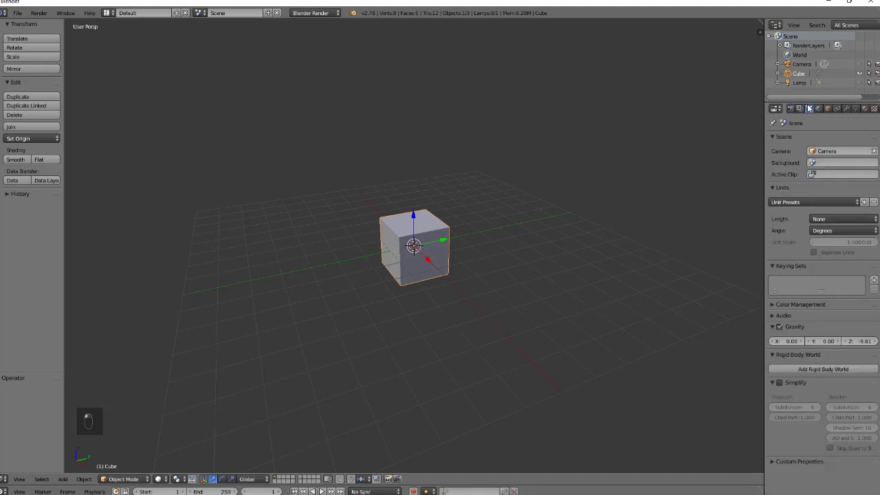
left_click(807, 202)
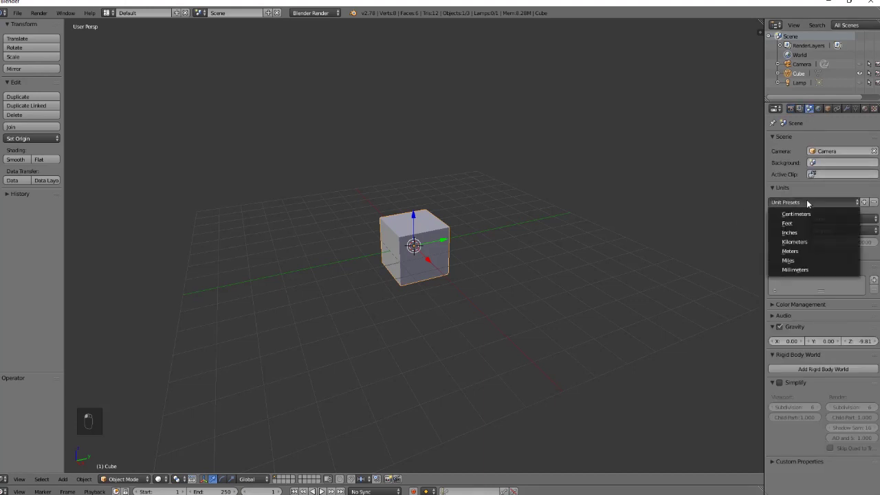
left_click(796, 232)
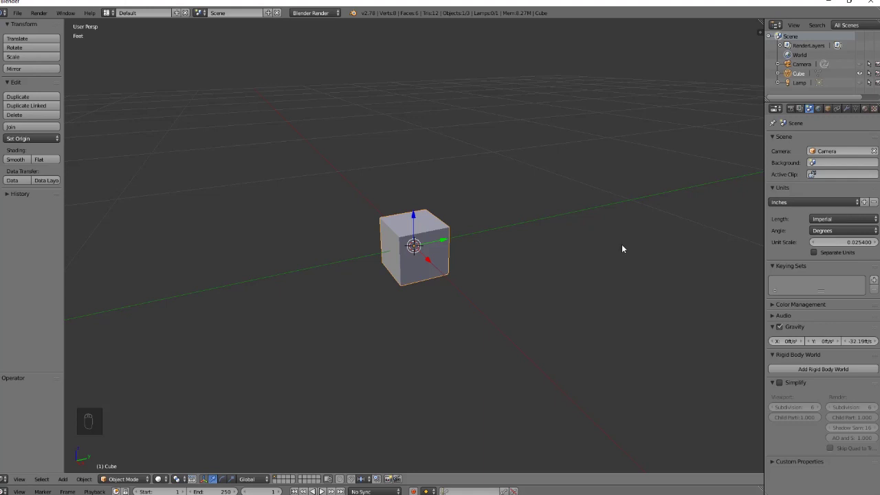
Show the 3D view's properties sidebar and collapse its Grease Pencil Layers, View and Item sections.
key("n")
scroll(722, 235, "up", 5)
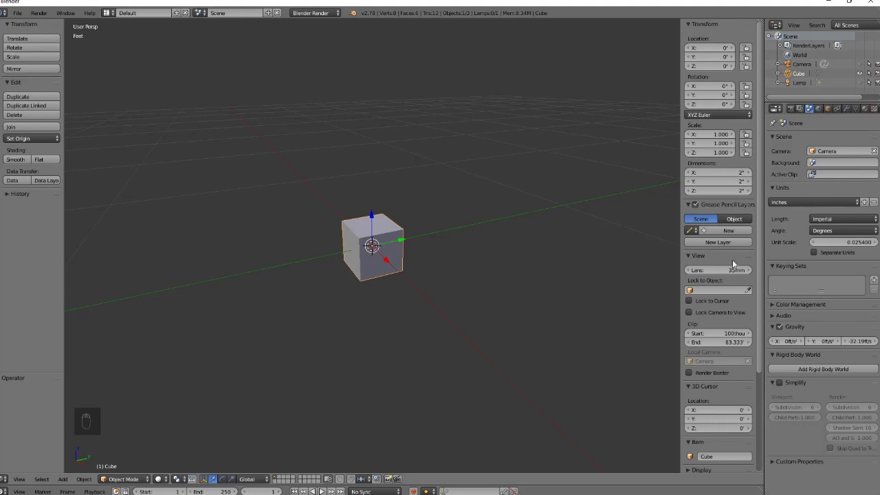
left_click(688, 205)
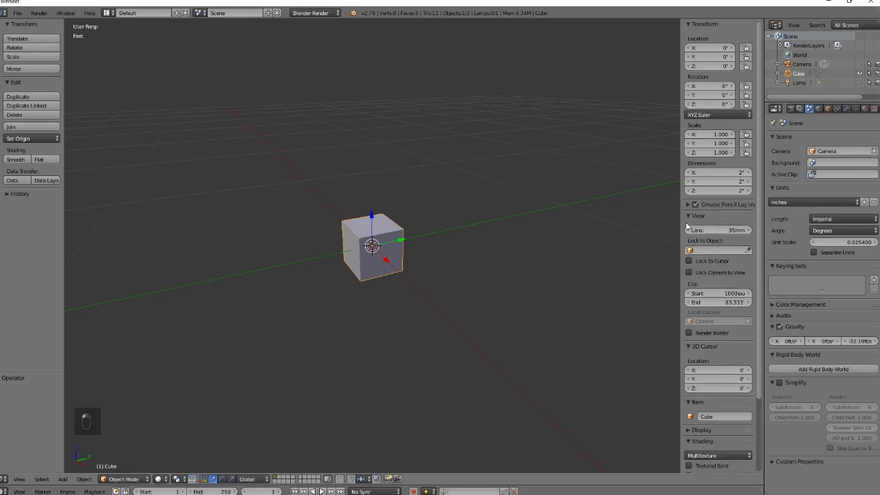
left_click(689, 216)
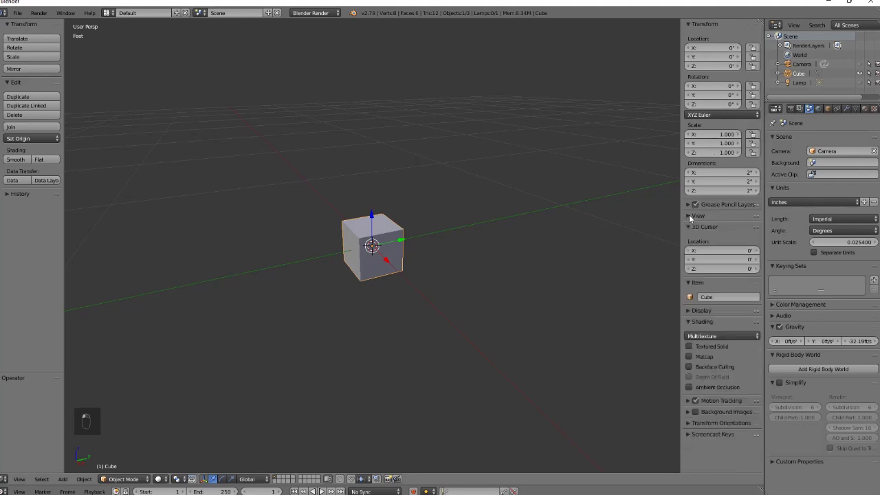
left_click(690, 284)
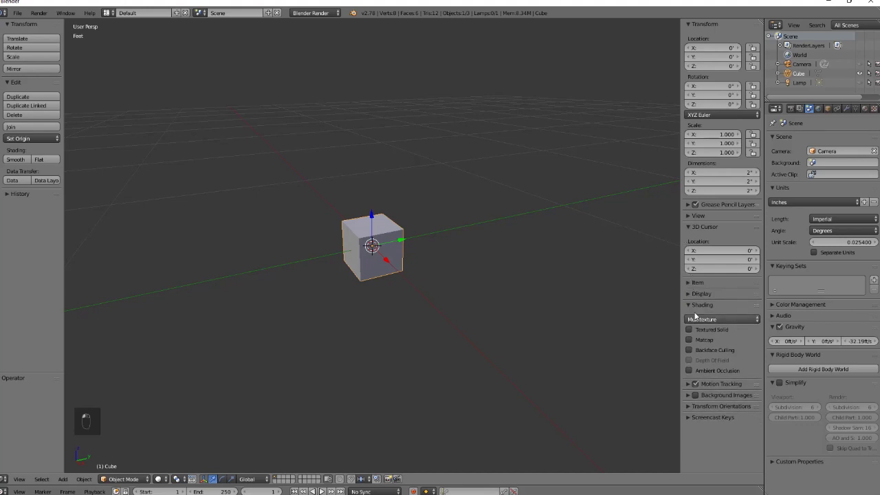
Set the grid floor scale to 0.25 in the viewport display settings.
left_click(688, 294)
left_click(726, 381)
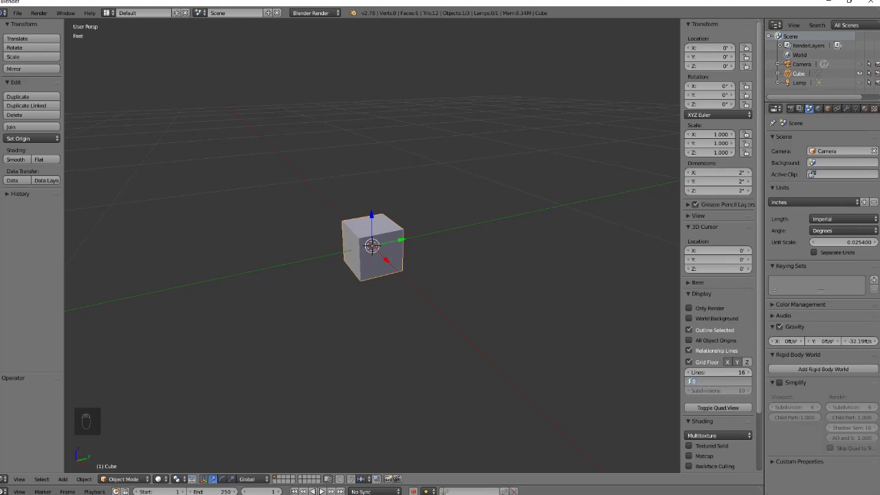
key("BackSpace")
type(".25")
key("Return")
middle_click_drag(497, 336, 511, 341)
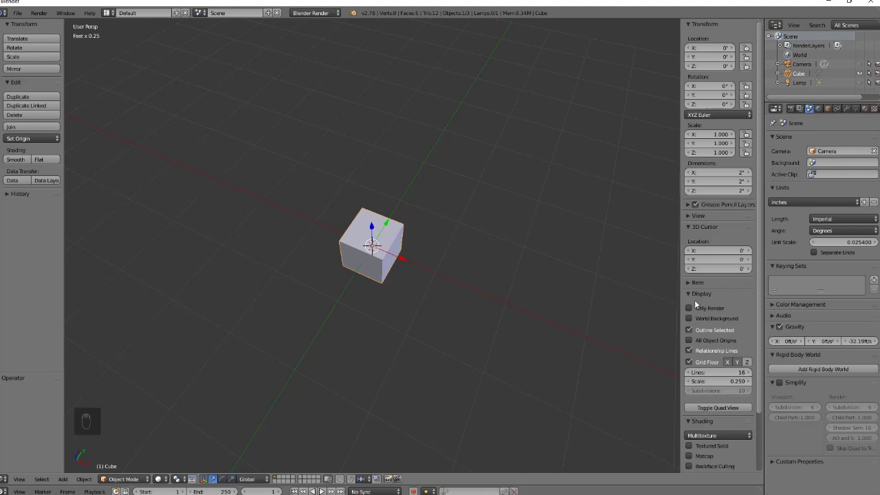
Collapse the 3D Cursor, Display and Shading sections of the properties sidebar.
left_click(686, 228)
left_click(688, 248)
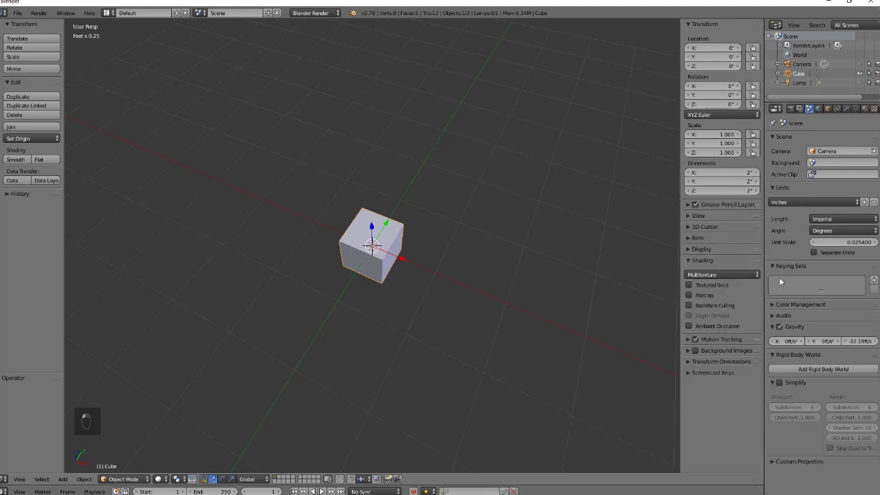
left_click(687, 260)
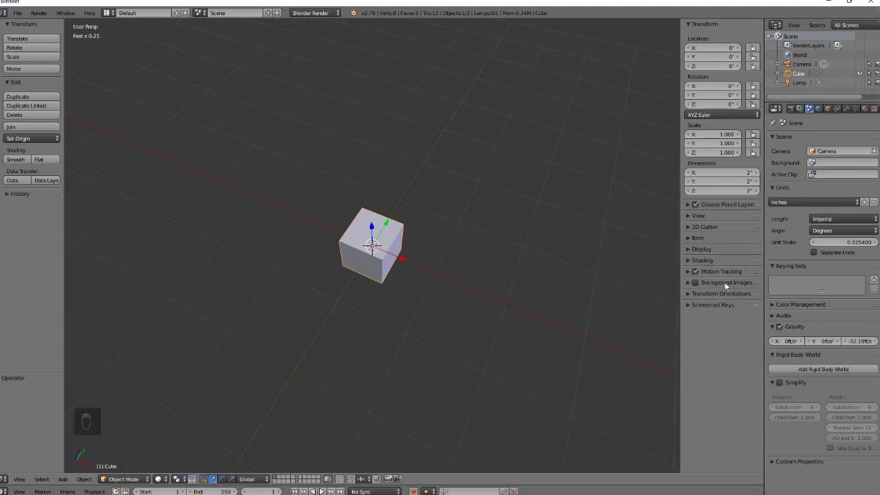
Widen the sidebar, enable background images and load 89999.jpg from the Desktop as a background image.
left_click(688, 283)
left_click_drag(680, 281, 645, 282)
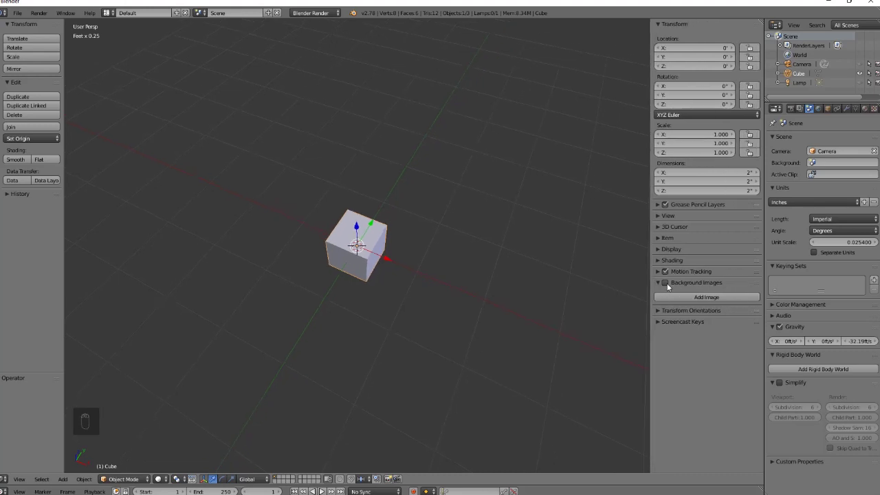
left_click(664, 283)
left_click(710, 297)
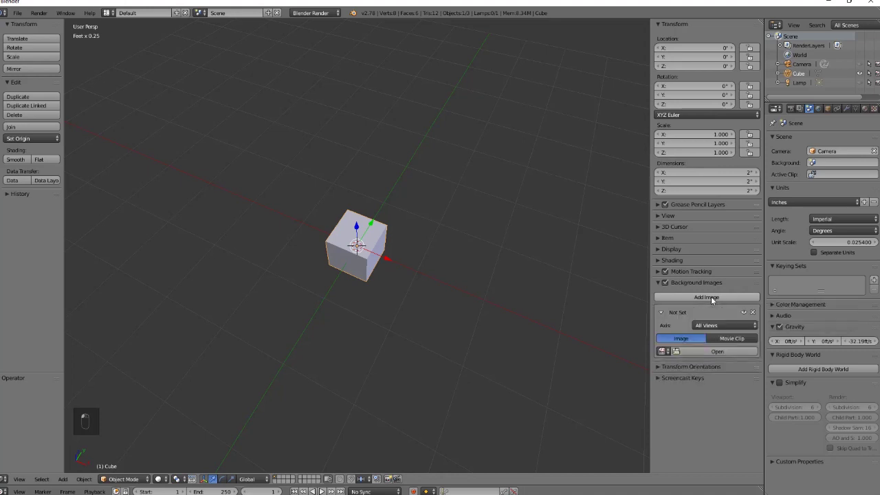
left_click(718, 352)
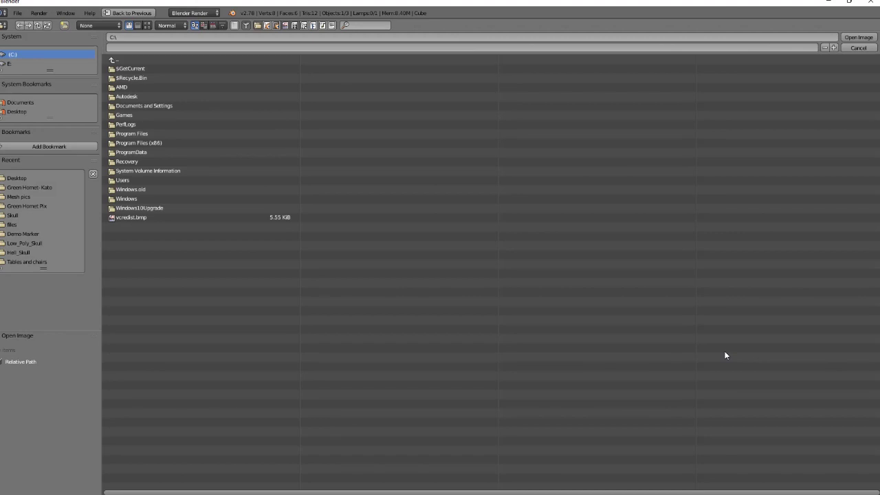
left_click(13, 112)
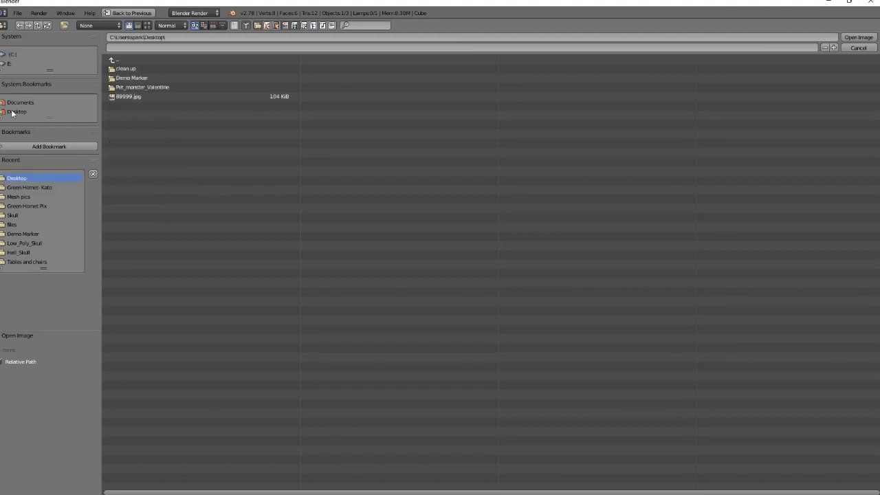
double_click(132, 96)
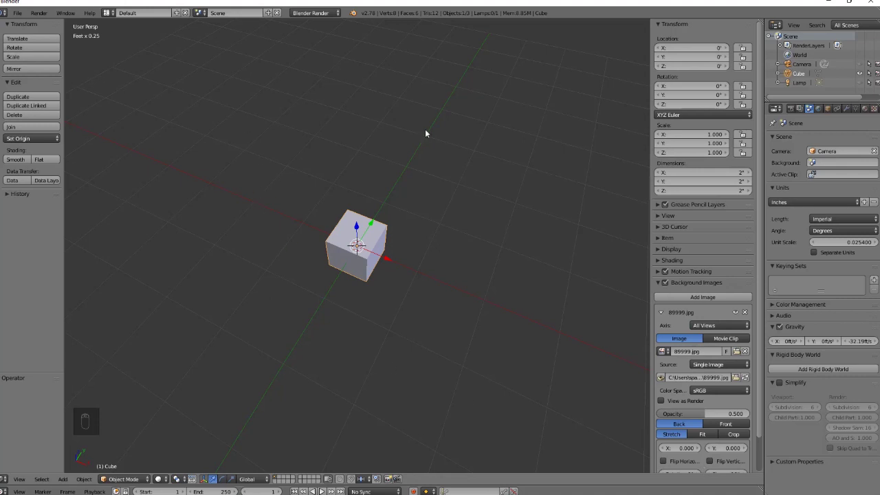
Switch the viewport to the front orthographic view to display the background image.
middle_click_drag(474, 259, 459, 186)
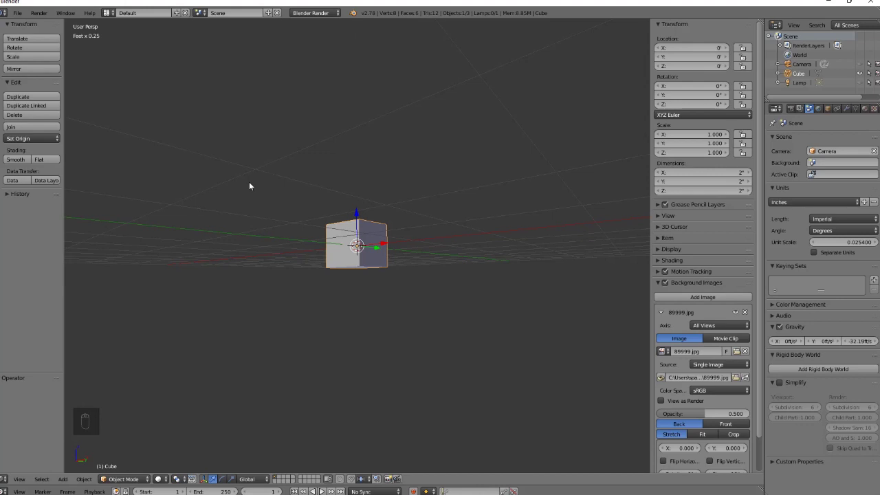
key("KP_1")
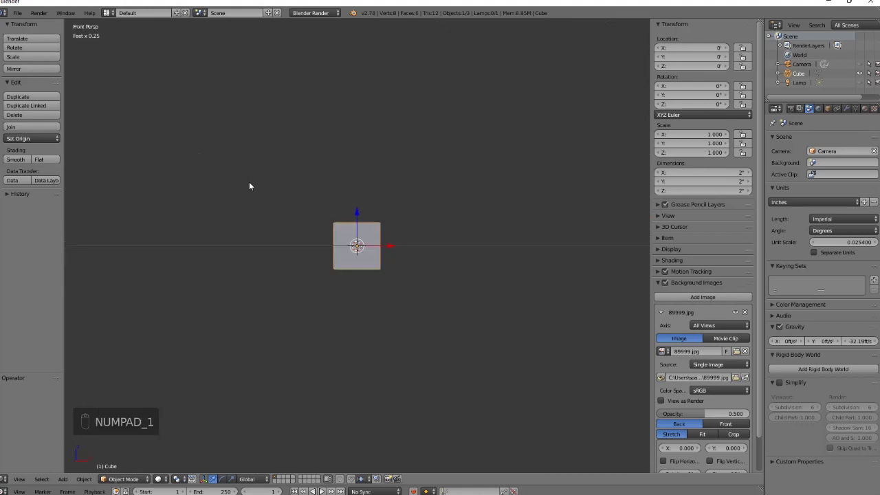
key("KP_5")
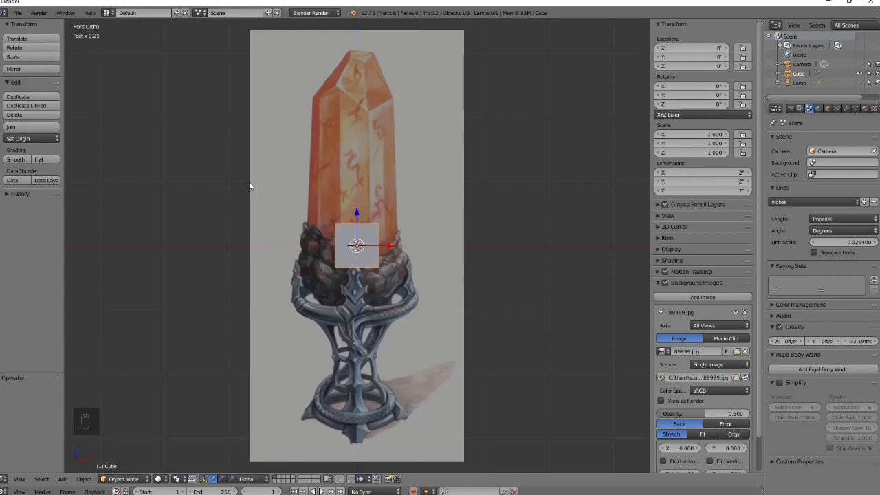
Check how the background image displays in the right, top and front views.
key("KP_3")
key("KP_7")
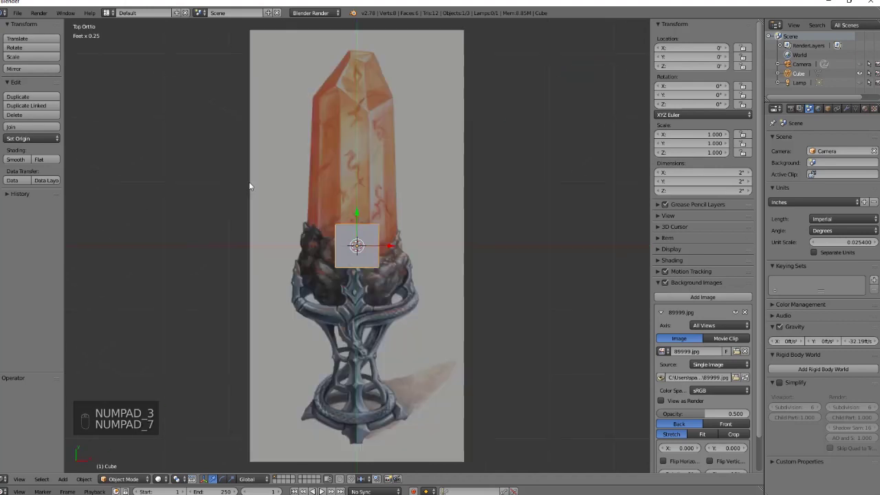
key("KP_1")
key("KP_7")
key("KP_1")
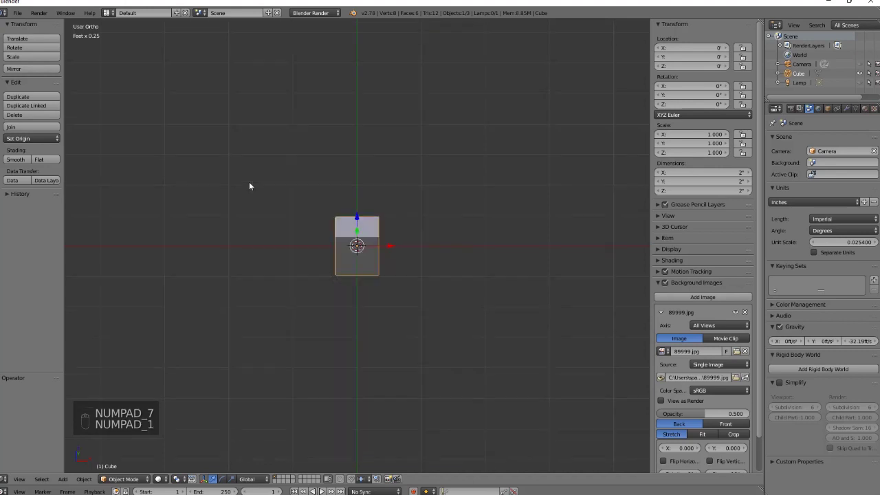
key("KP_3")
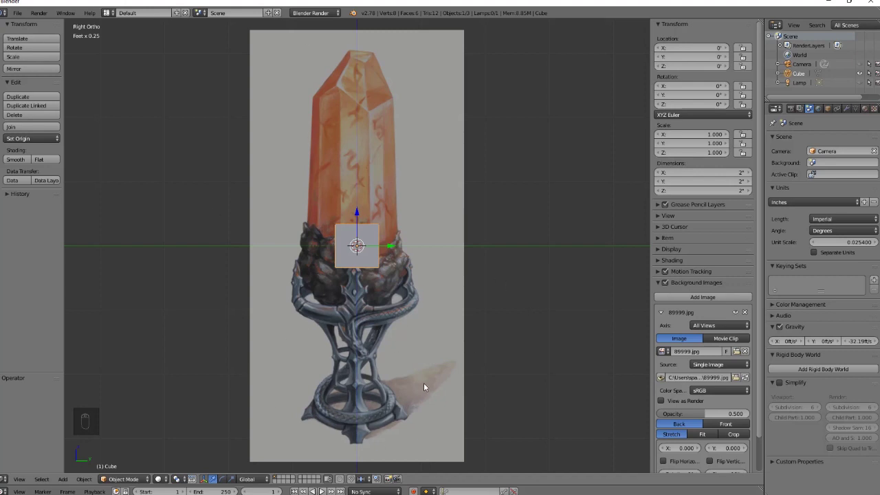
Add a second background image slot, assigning 89999.jpg to the Front view and the empty slot to the Right view.
scroll(715, 351, "down", 2)
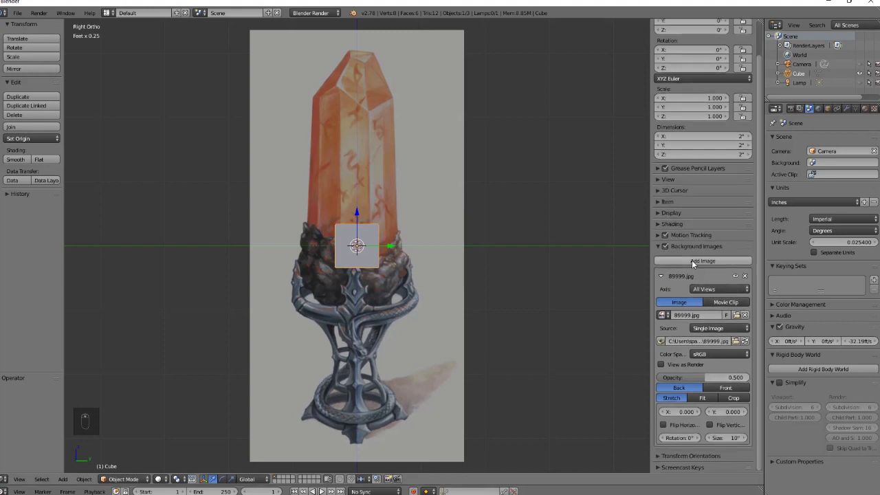
scroll(715, 350, "down", 3)
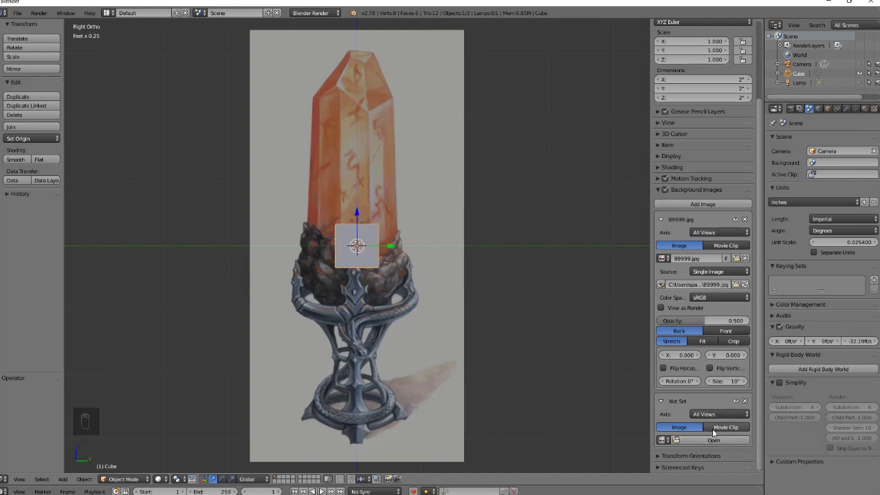
left_click(701, 234)
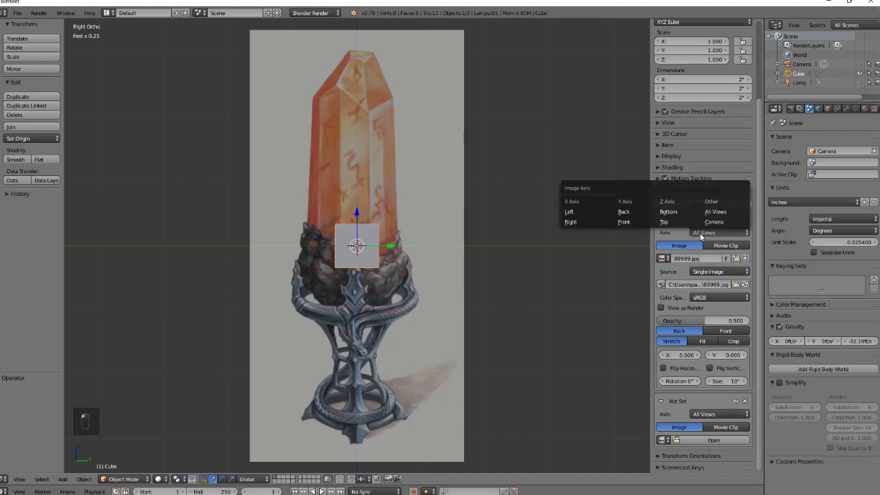
left_click(622, 222)
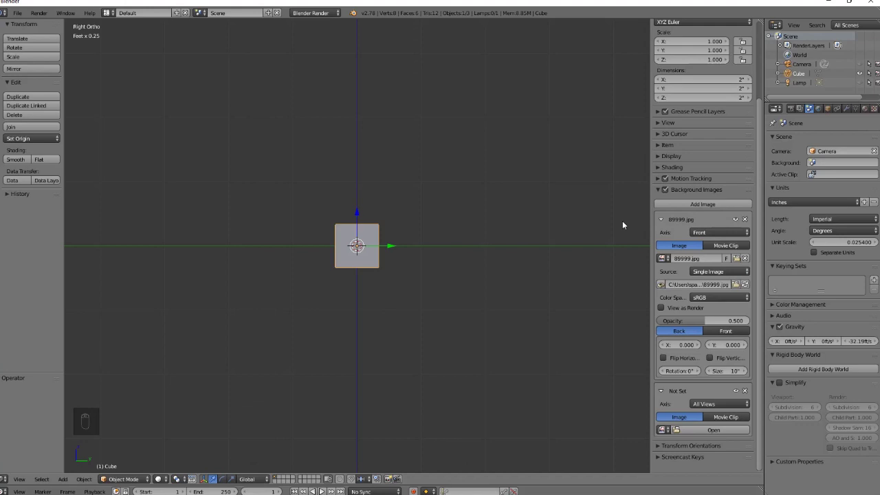
left_click(722, 403)
left_click(581, 388)
Compare the front, right and top views to check the background image's axis assignment.
key("KP_1")
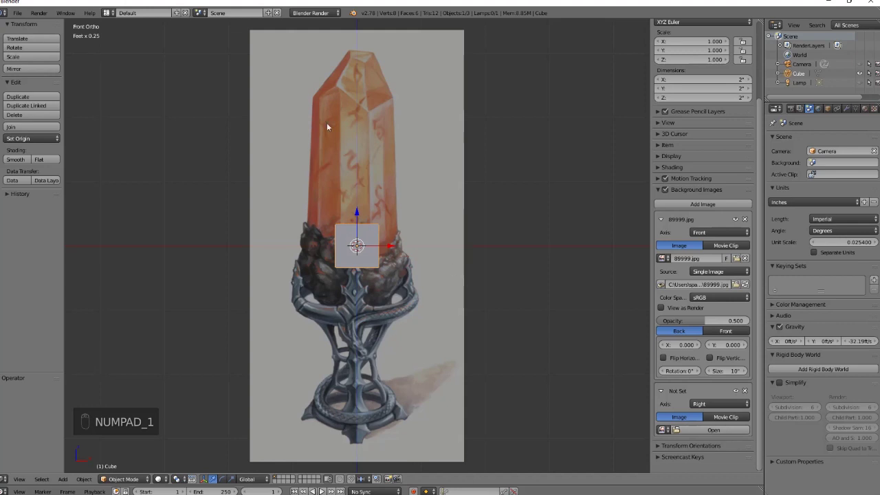
key("KP_3")
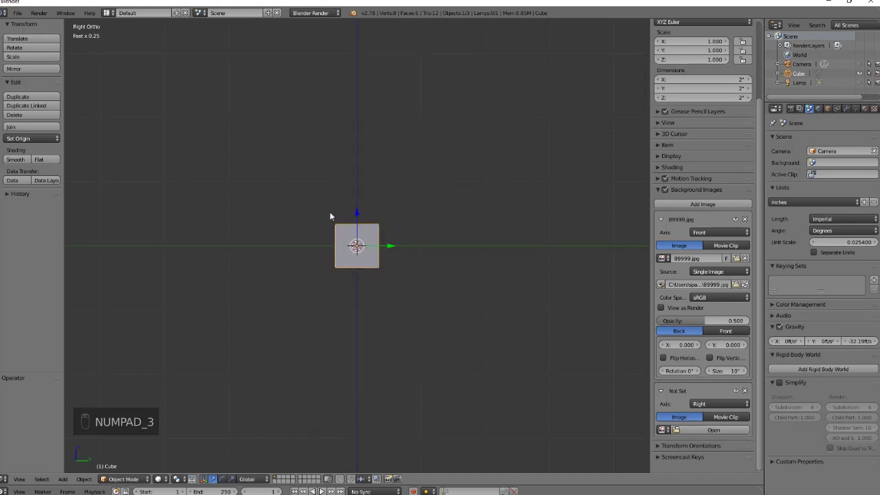
key("KP_1")
key("KP_7")
key("KP_1")
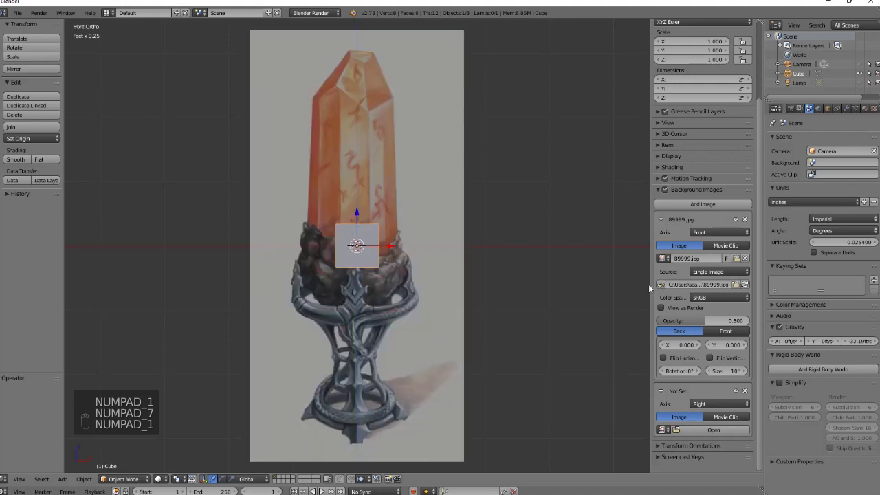
Set 89999.jpg back to All Views and remove the empty second background image slot.
left_click(696, 233)
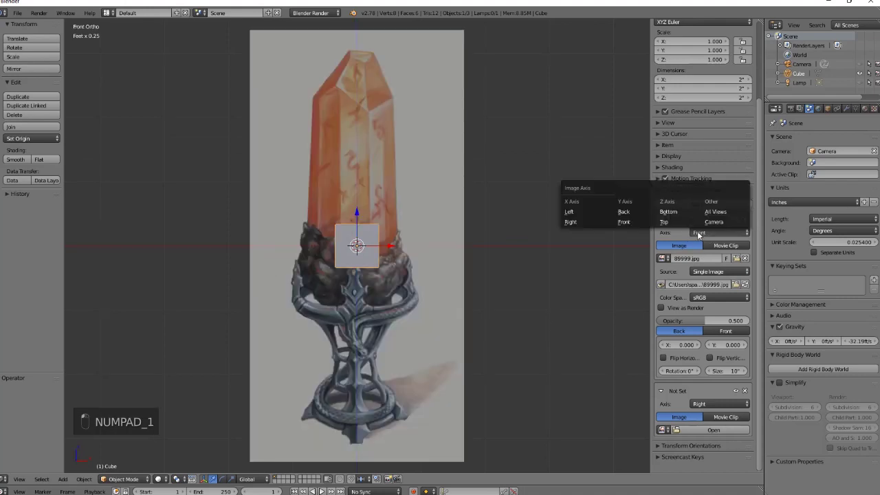
left_click(712, 212)
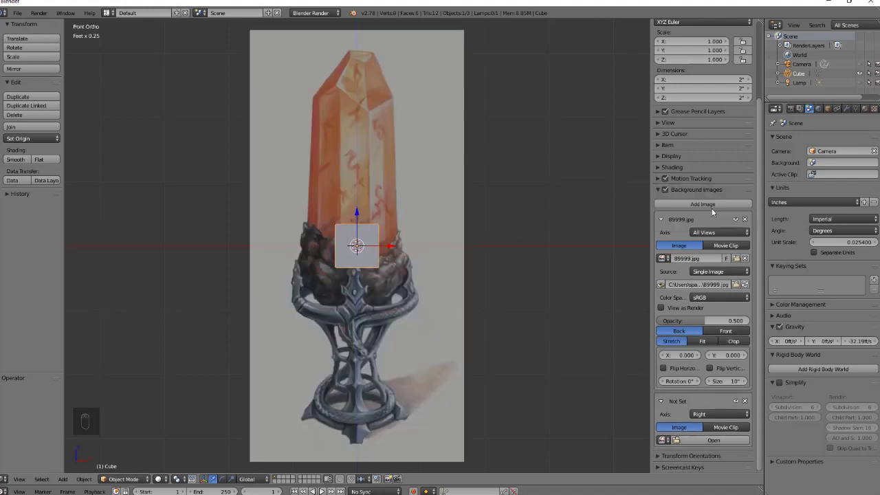
middle_click_drag(418, 284, 455, 283)
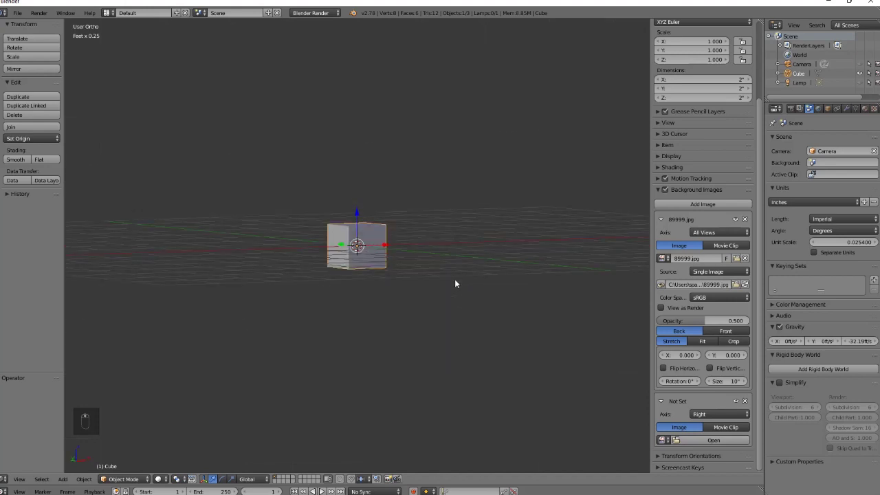
key("KP_1")
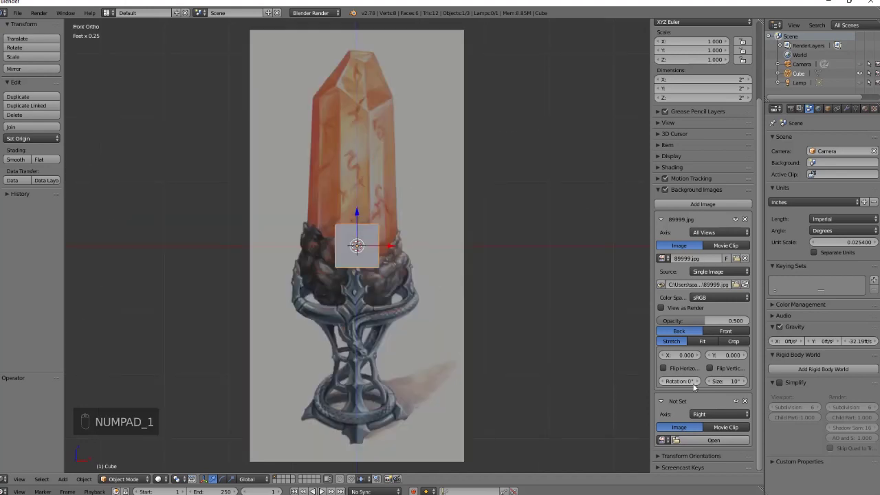
left_click(744, 401)
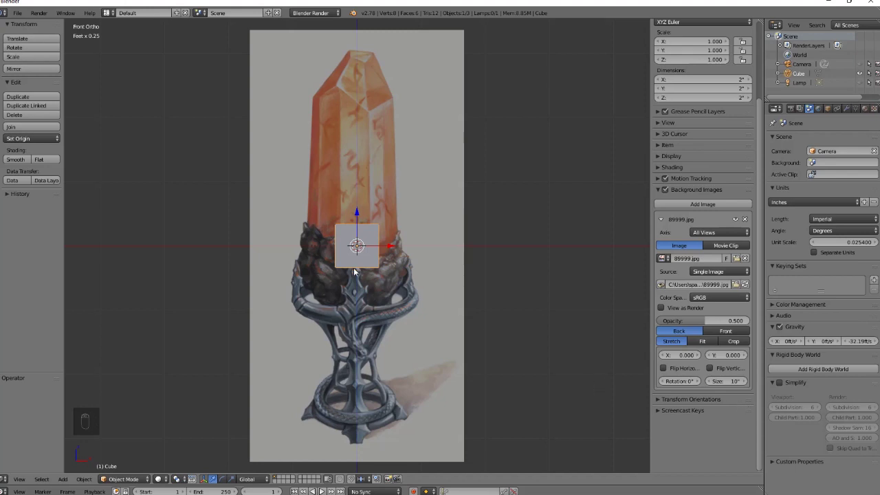
Switch the viewport to wireframe shading and set the background image's size to 1 inch.
key("z")
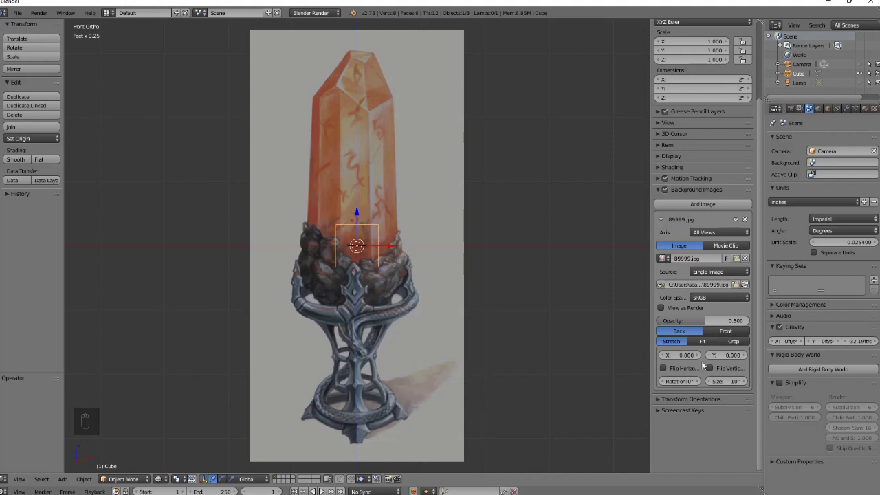
left_click(728, 381)
type("1")
key("Return")
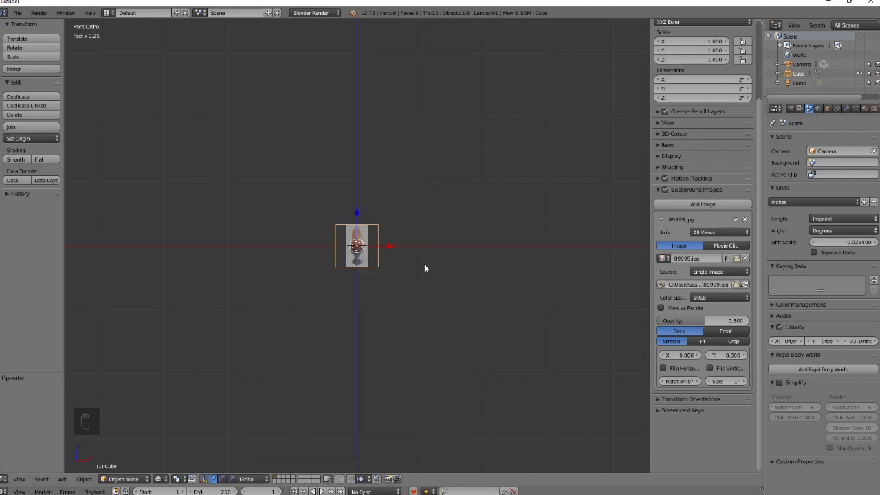
Reduce the background image's size to 800 thou and its opacity to 0.427.
scroll(285, 237, "up", 10)
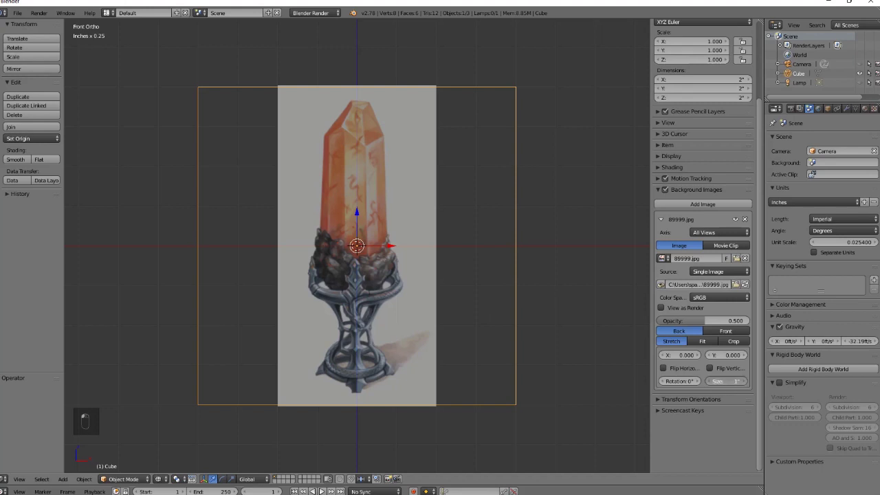
mouse_move(727, 381)
left_mouse_down()
mouse_move(708, 381)
mouse_move(726, 381)
left_mouse_up()
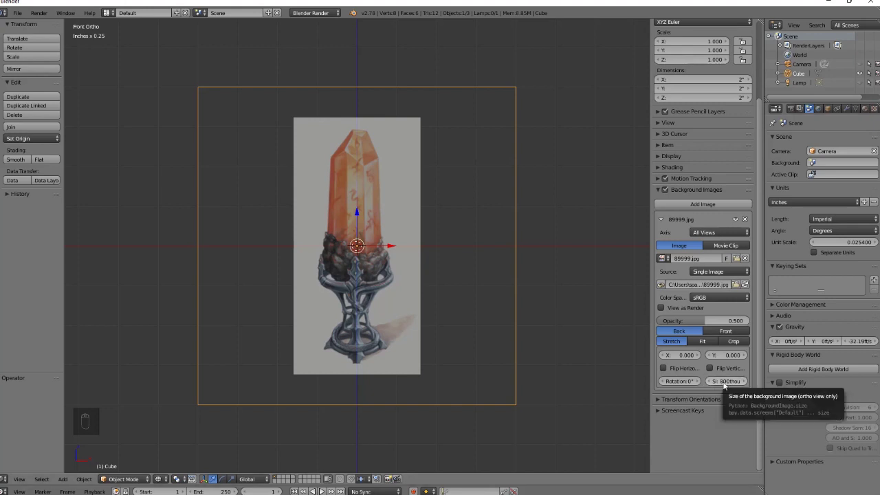
scroll(733, 386, "down", 1, "ctrl")
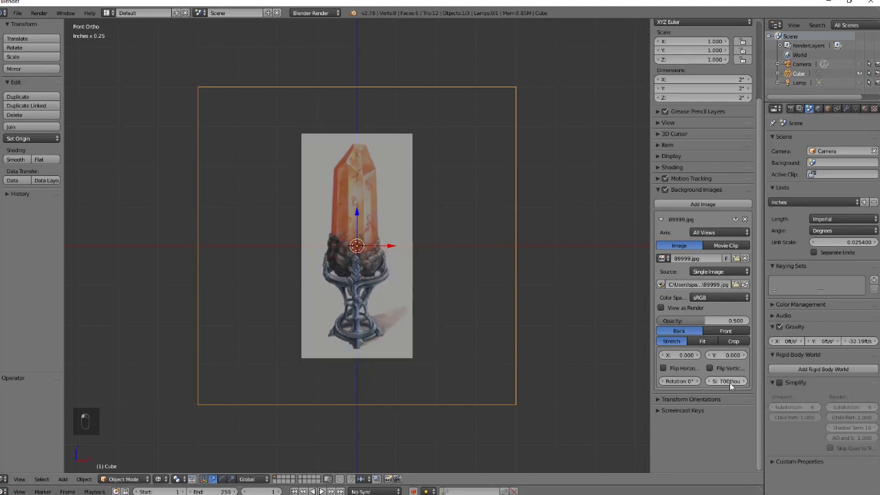
left_click(744, 382)
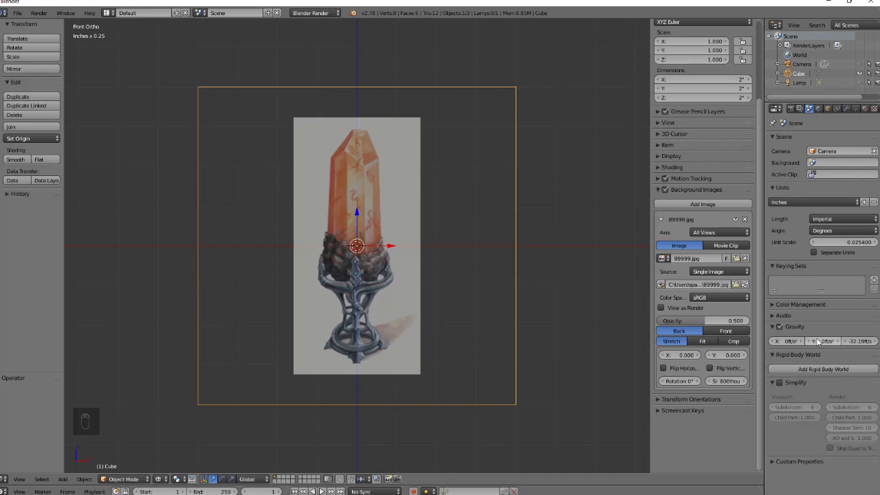
left_click_drag(715, 320, 676, 320)
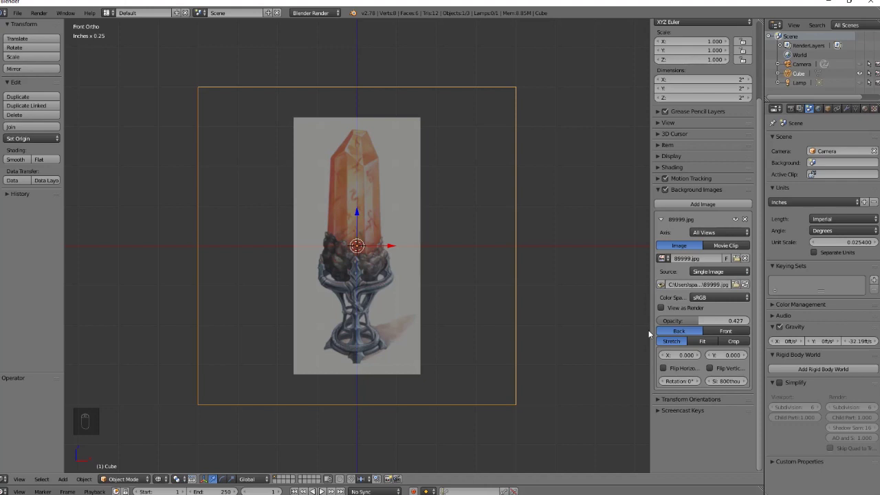
Try flipping the background image horizontally and vertically, restoring its original orientation after each.
left_click(664, 368)
left_click(664, 369)
left_click(710, 369)
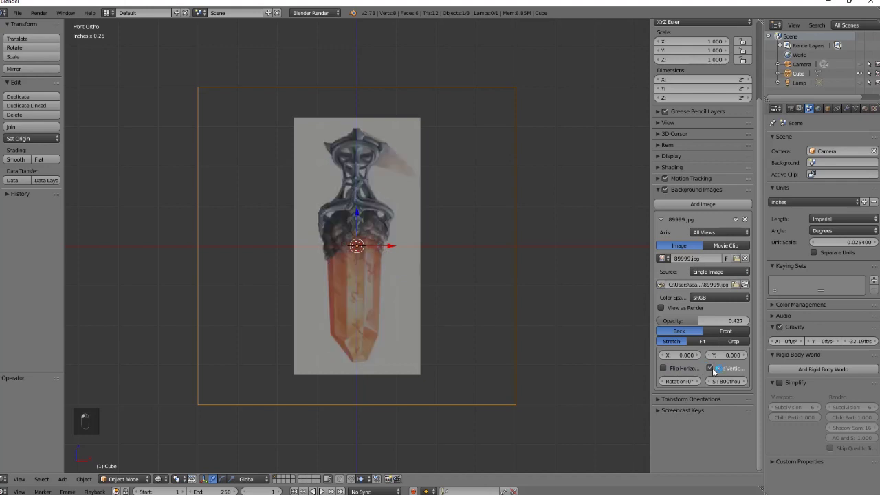
left_click(711, 369)
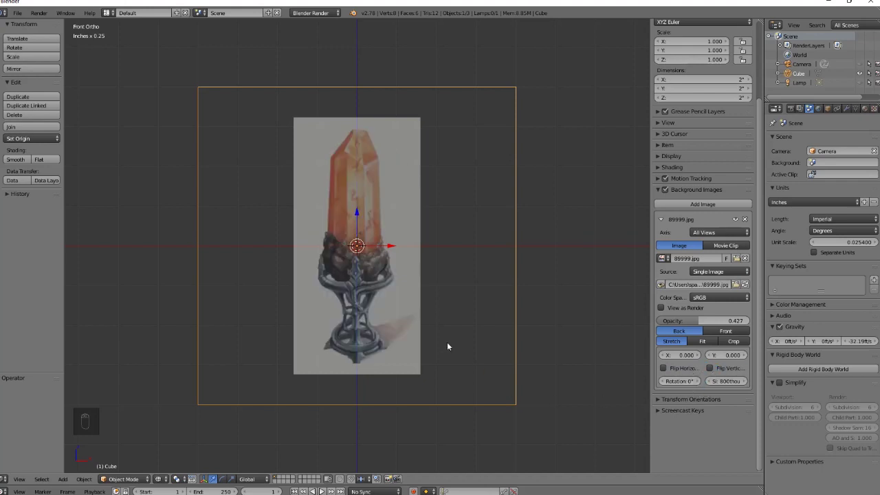
Rotate the background image by 0.8° to straighten the crystal against the vertical axis.
scroll(415, 320, "up", 3)
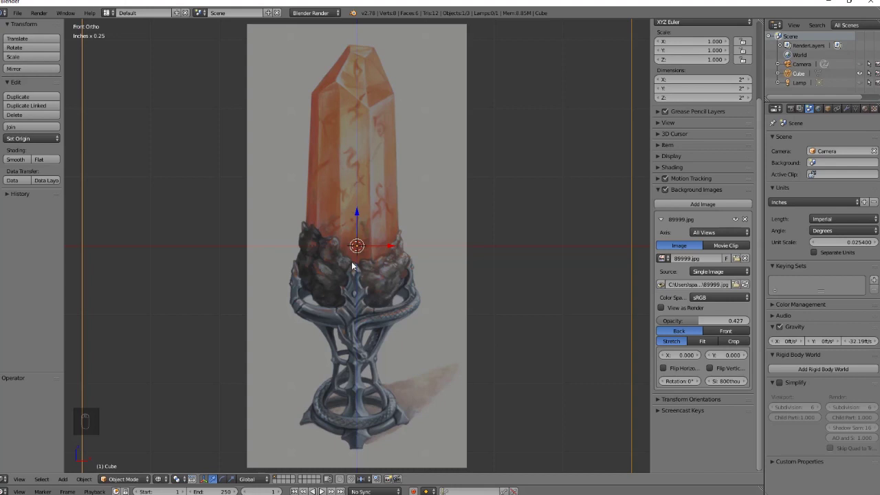
left_click(697, 381)
left_click(697, 381)
left_click(696, 380)
left_click(697, 381)
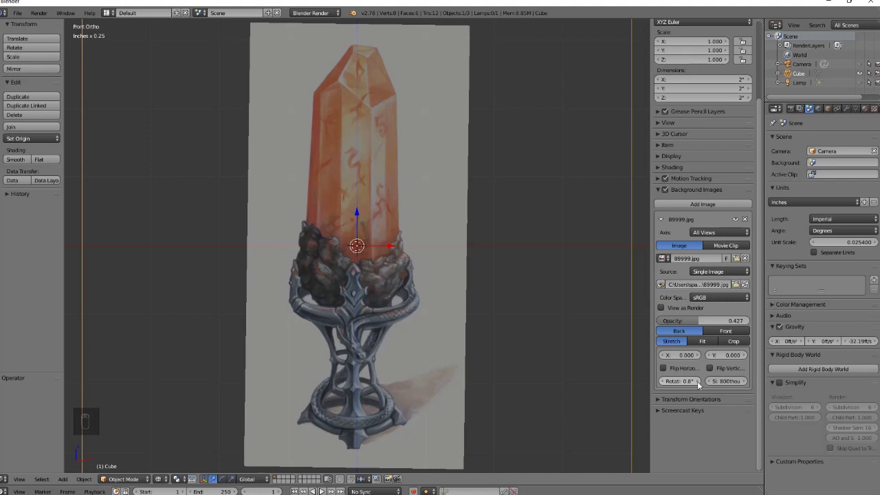
Try background image X offsets of 0.100, 0.05 and 0.005 to centre the crystal on the vertical axis.
left_click(697, 356)
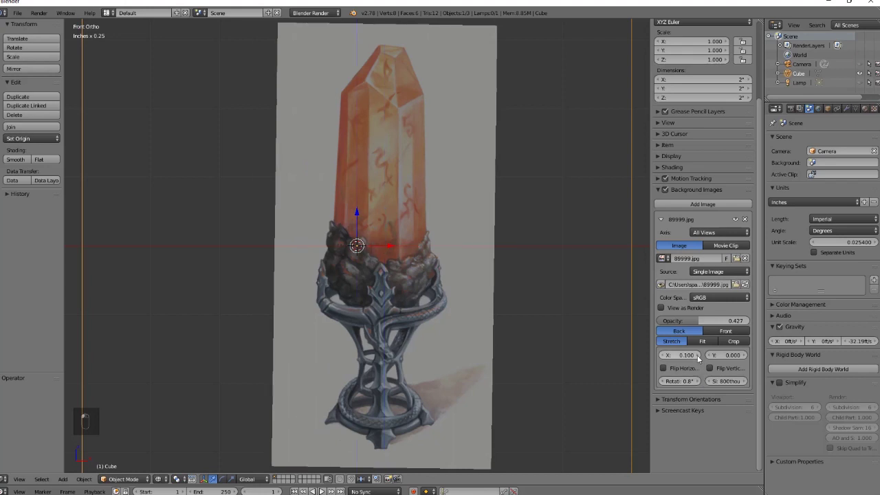
left_click(676, 356)
type("0.05")
key("Return")
left_click(678, 356)
type("0.005")
key("Return")
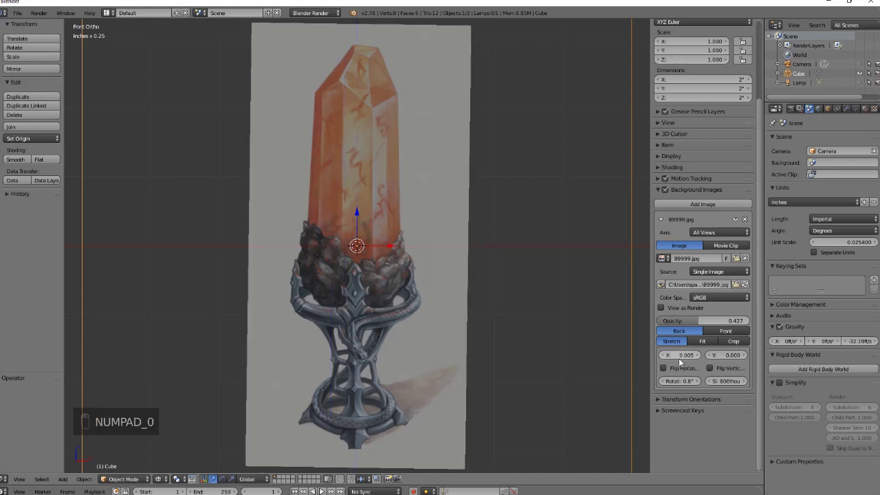
Fine-tune the background image's X offset, trying 0.008, 0.01 and 0.011.
left_click(676, 354)
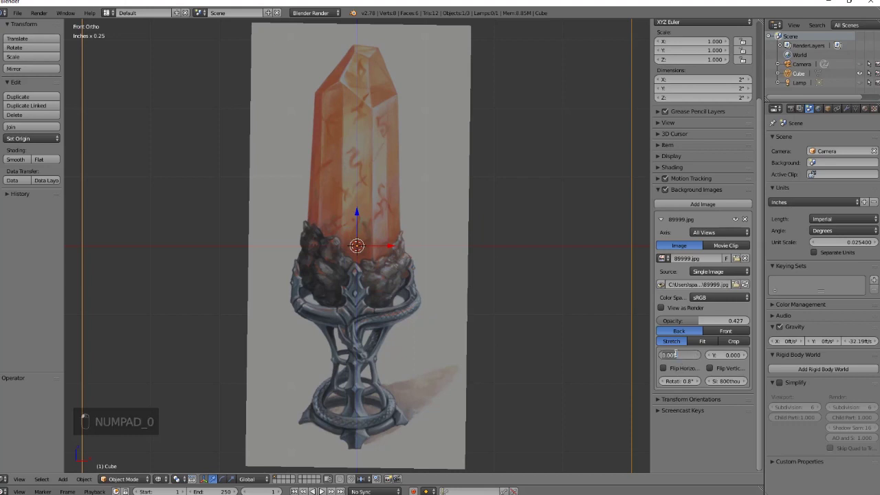
type("008")
key("Return")
left_click(685, 354)
key("BackSpace")
type(".01")
key("Return")
left_click(685, 355)
key("BackSpace")
type(".011")
key("Return")
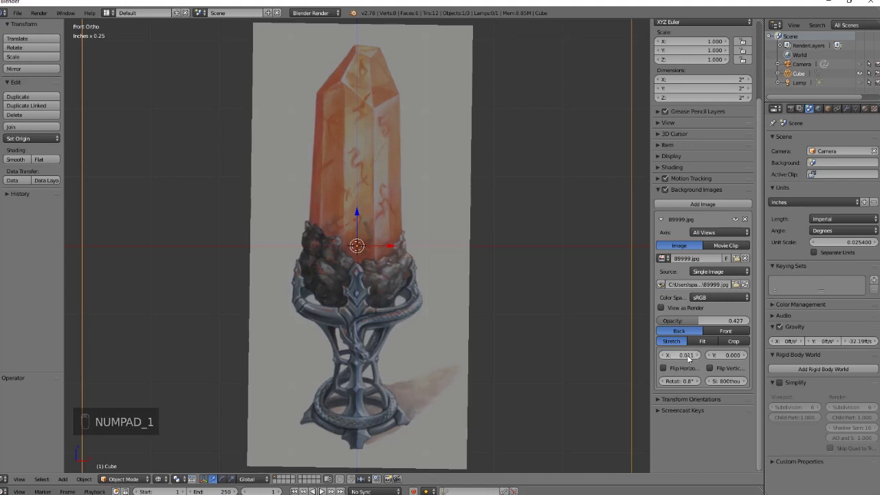
Set the background image's X offset to 0.012 and hide the viewport's properties sidebar.
left_click(686, 354)
key("BackSpace")
type(".012")
key("Return")
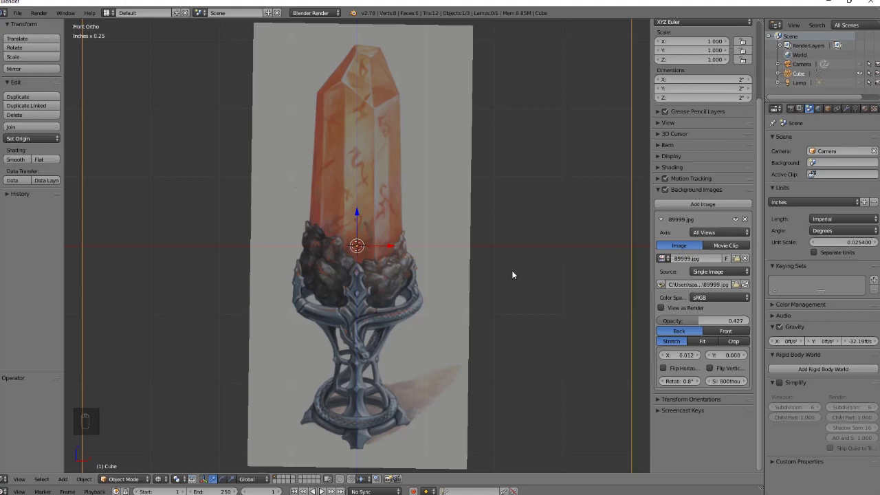
key("n")
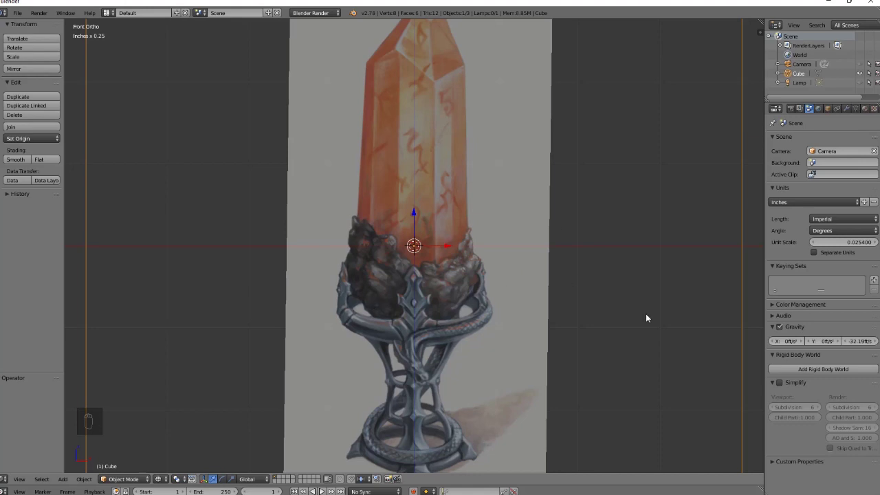
Delete the default cube from the scene.
scroll(645, 314, "down", 3)
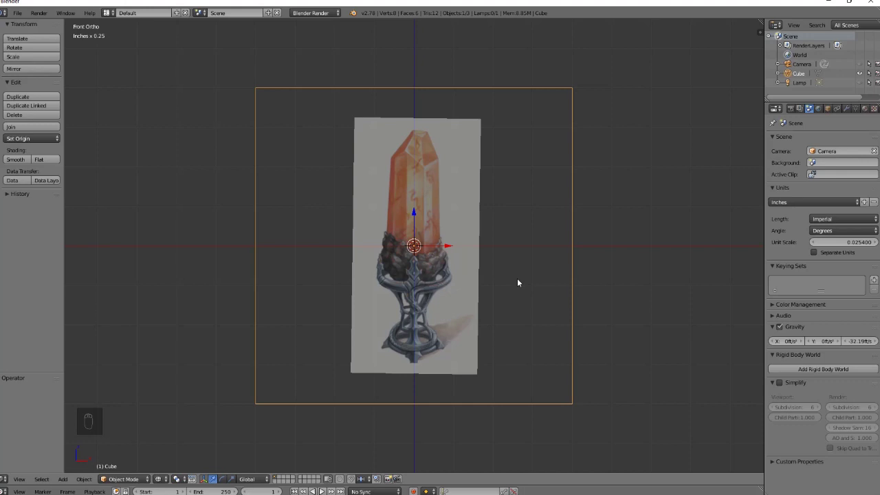
key("x")
left_click(464, 291)
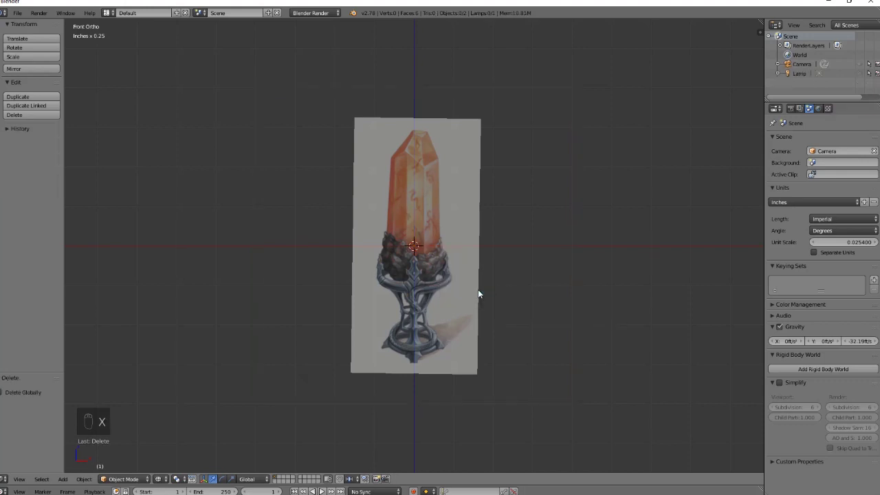
Add a mesh circle at the scene's centre with a radius of 1 inch.
key("shift+a")
mouse_move(479, 293)
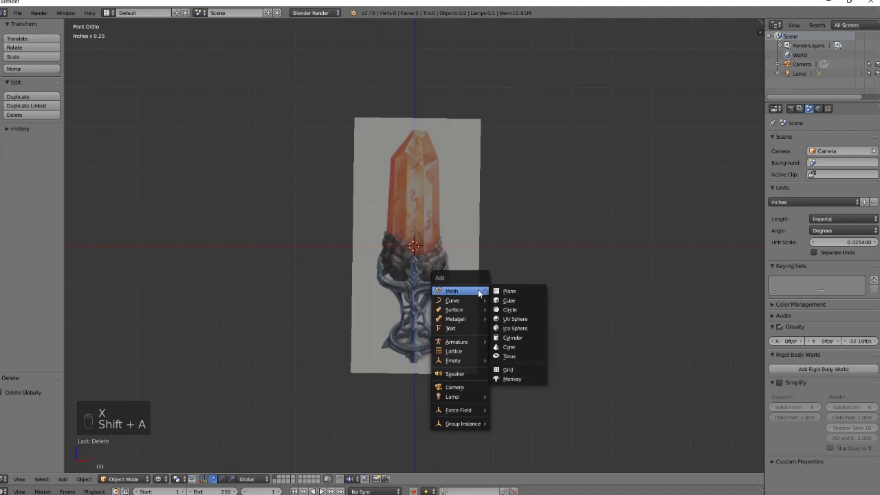
left_click(525, 310)
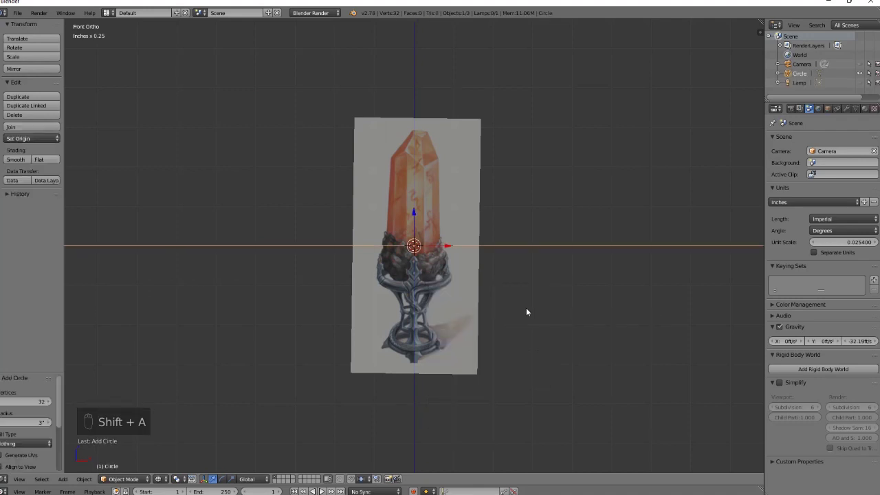
left_click(31, 423)
type("1")
key("Return")
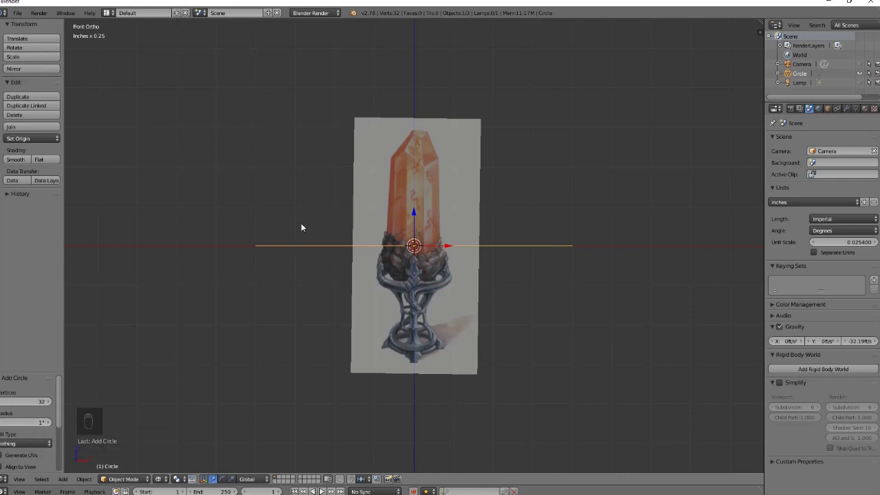
Set the new circle's vertex count to 12 and check its shape from an angled view.
middle_click_drag(305, 228, 370, 293)
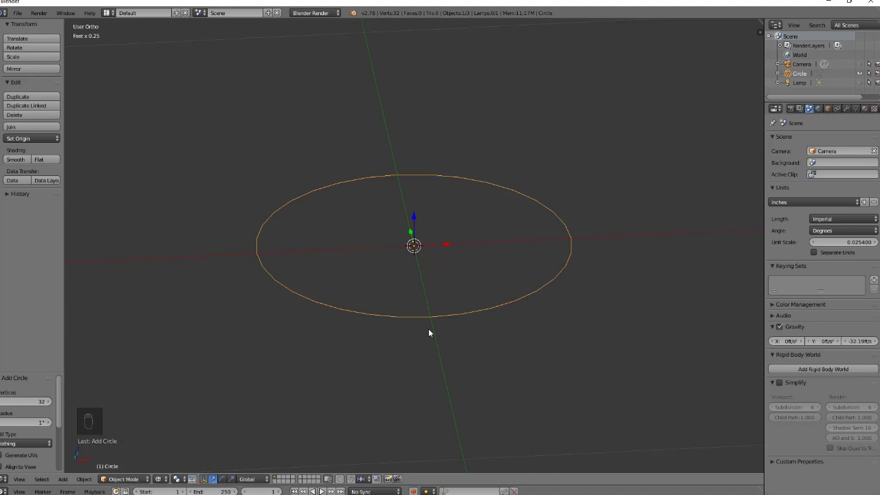
key("KP_1")
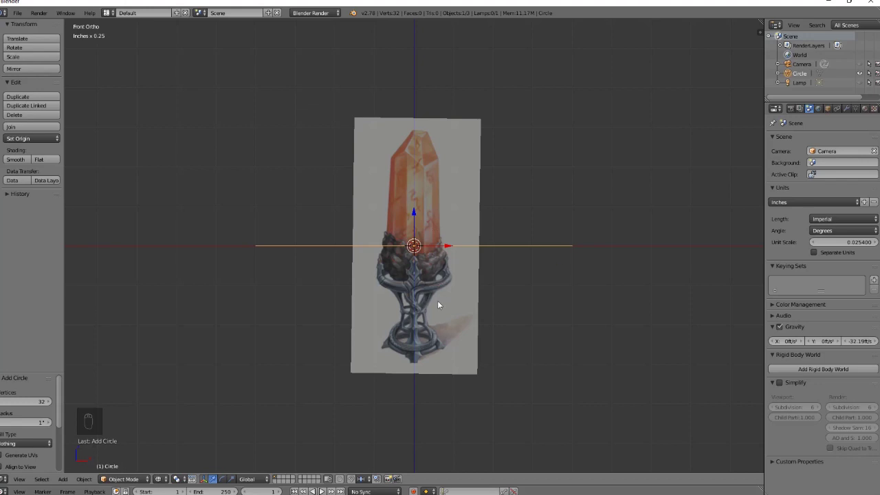
left_click(17, 402)
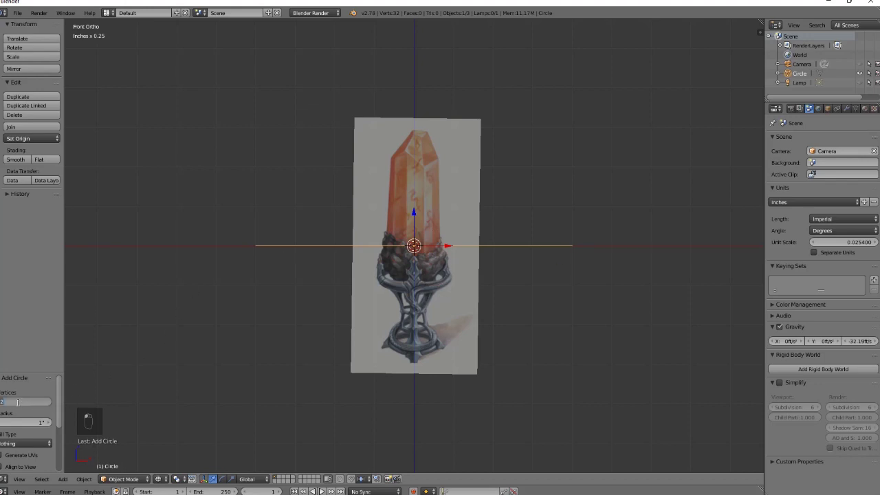
type("12")
key("Return")
middle_click_drag(261, 323, 255, 398)
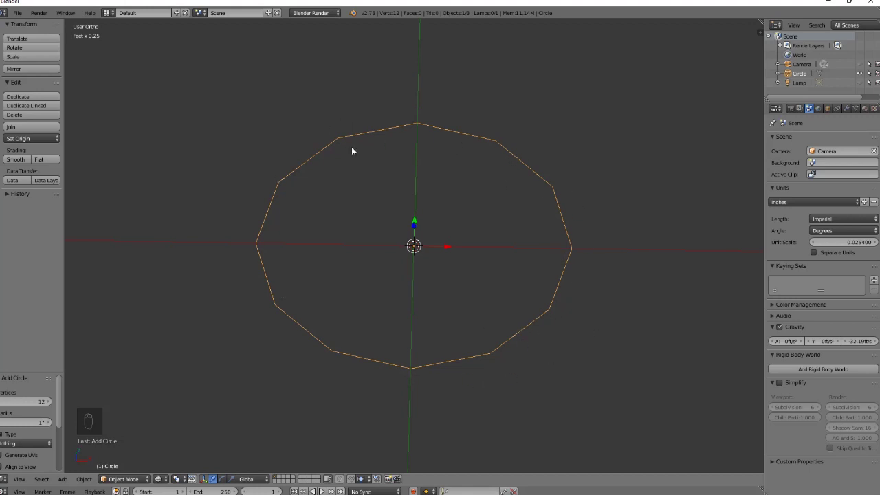
In front view, scale the circle to about 0.191 and move it down about 115 thou onto the rocky base.
key("KP_1")
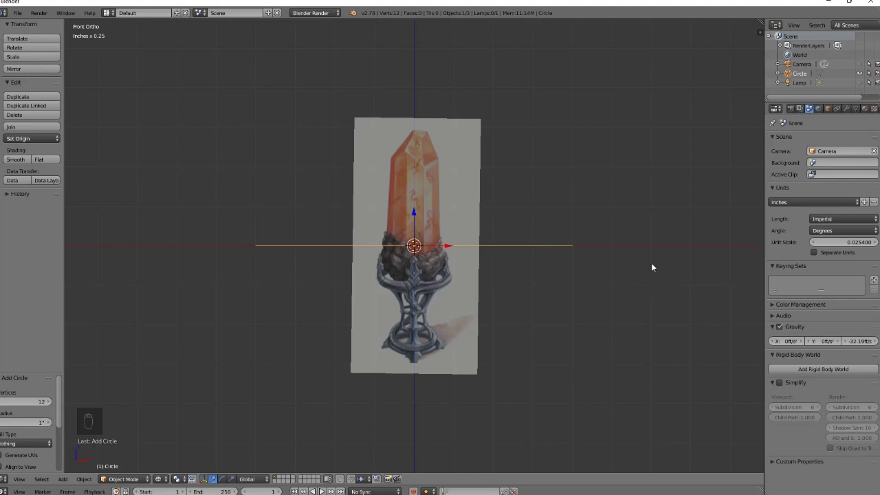
key("s")
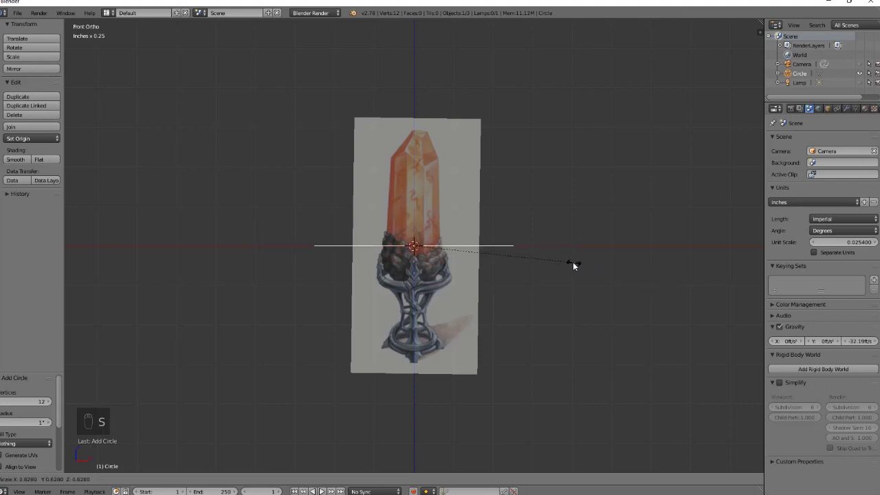
left_click(465, 255)
key("g")
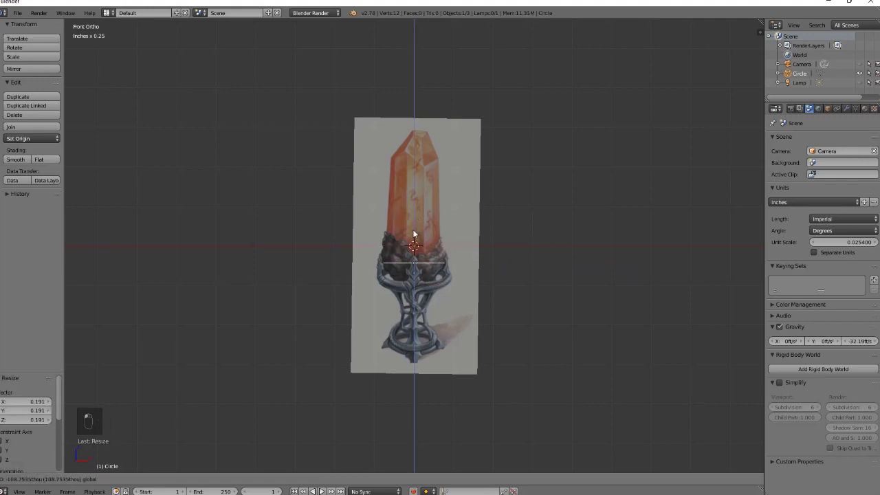
left_click(413, 233)
In Edit Mode, extrude the circle's outline about 85 thou downward along Z and switch to solid shading.
scroll(484, 305, "up", 5)
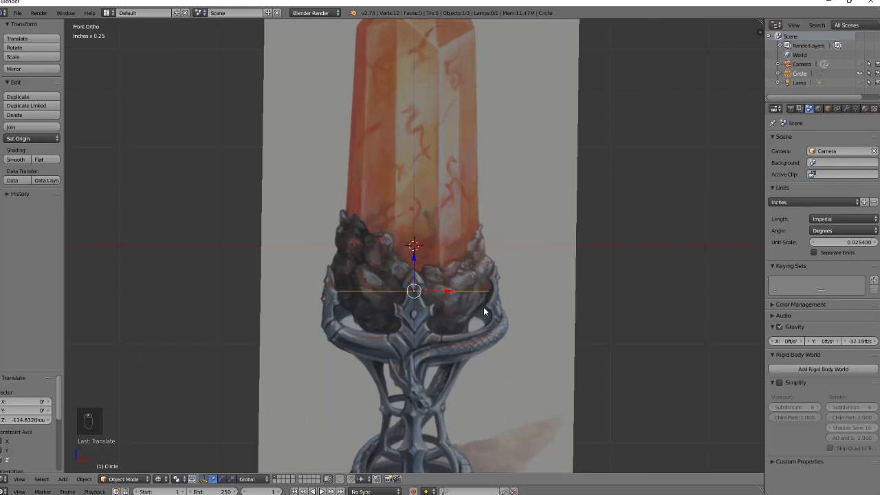
scroll(484, 312, "down", 1)
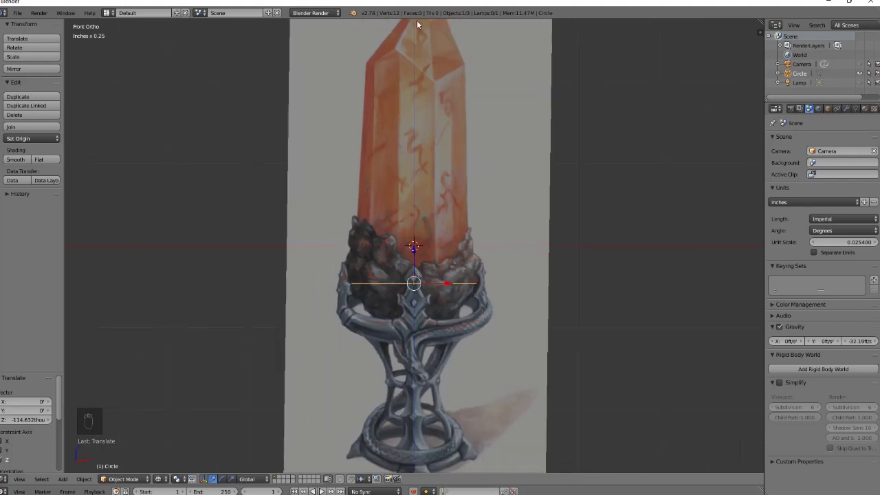
middle_click_drag(495, 104, 509, 172, "shift")
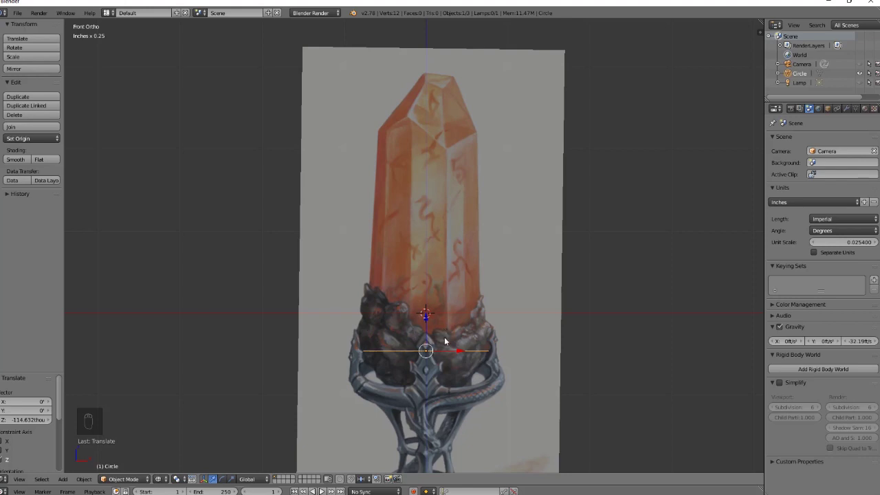
key("Tab")
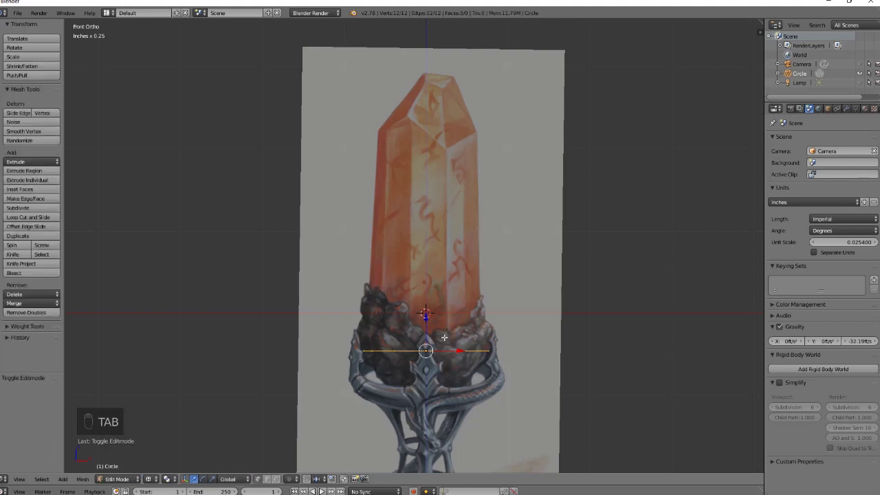
key("e")
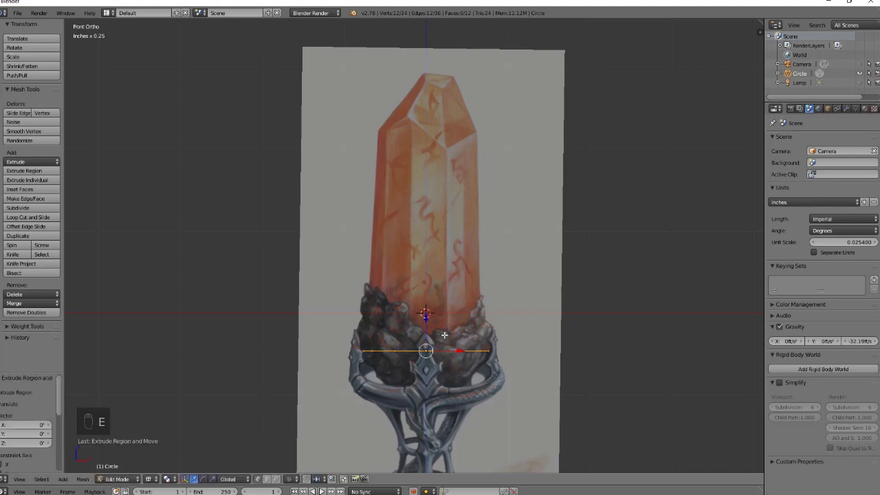
key("z")
left_click(505, 360)
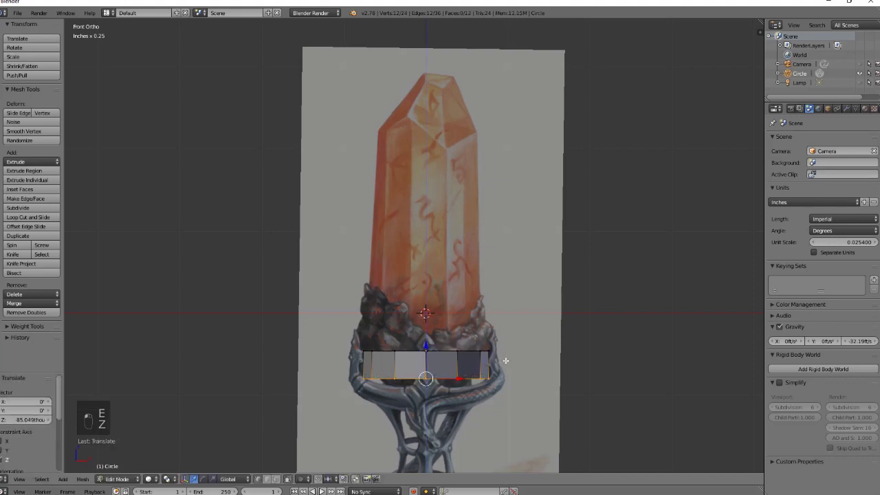
Scale the mesh's bottom edge loop inward to follow the taper of the rocky base in the reference.
key("z")
key("s")
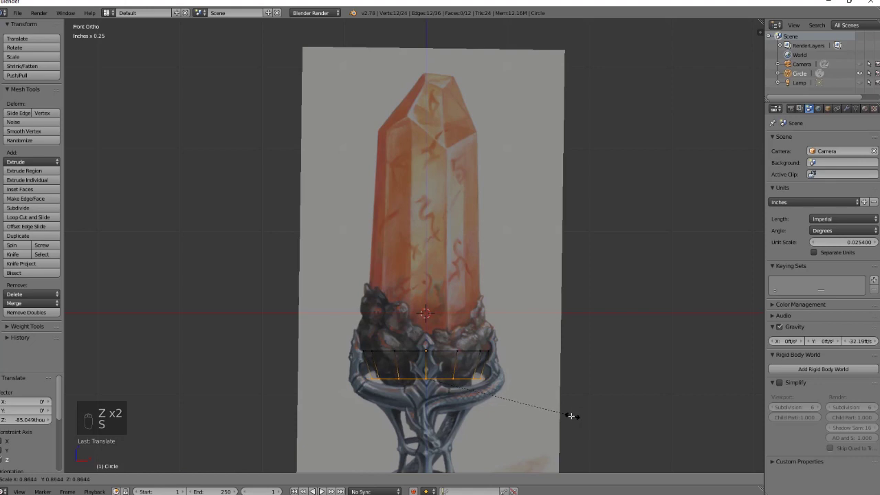
left_click(553, 416)
Extrude the bottom loop further down onto the stand's ring, scale it inward, and check the bowl shape in solid shading.
key("e")
right_click(434, 347)
left_click_drag(433, 347, 424, 361)
key("s")
left_click(507, 414)
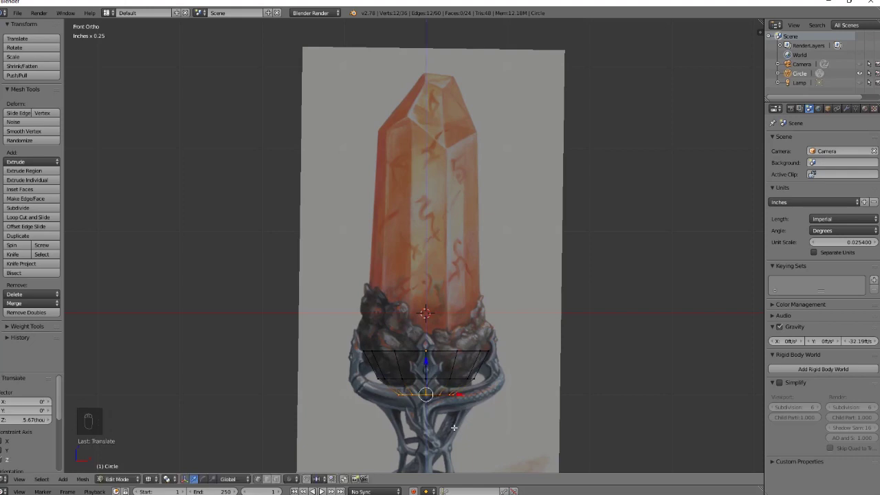
middle_click_drag(455, 400, 456, 435)
key("z")
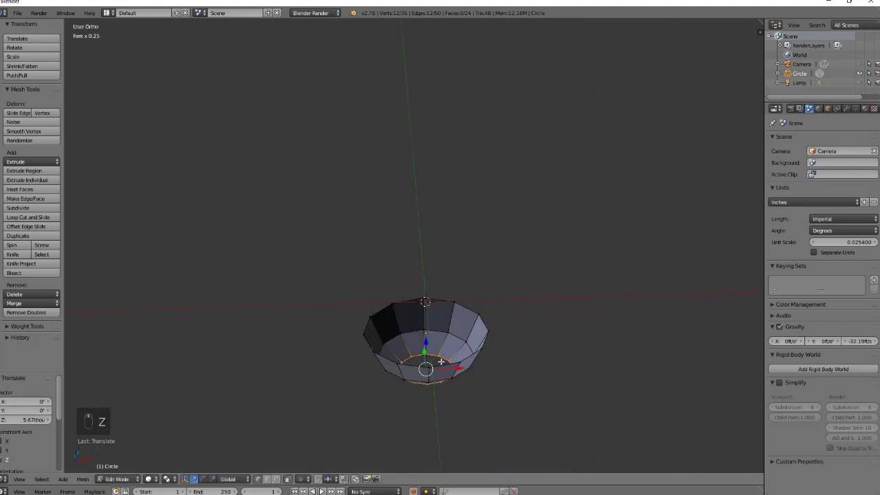
mouse_move(429, 399)
middle_mouse_down()
mouse_move(434, 383)
mouse_move(428, 404)
middle_mouse_up()
In front view, extrude the mesh's upper rim about 166 thou upward and scale the new loop to 0.921.
key("KP_1")
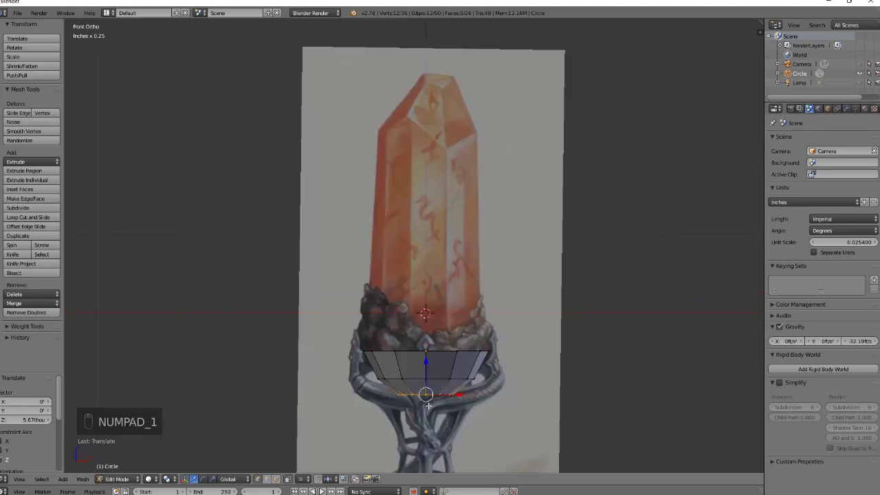
right_click(438, 353, "alt")
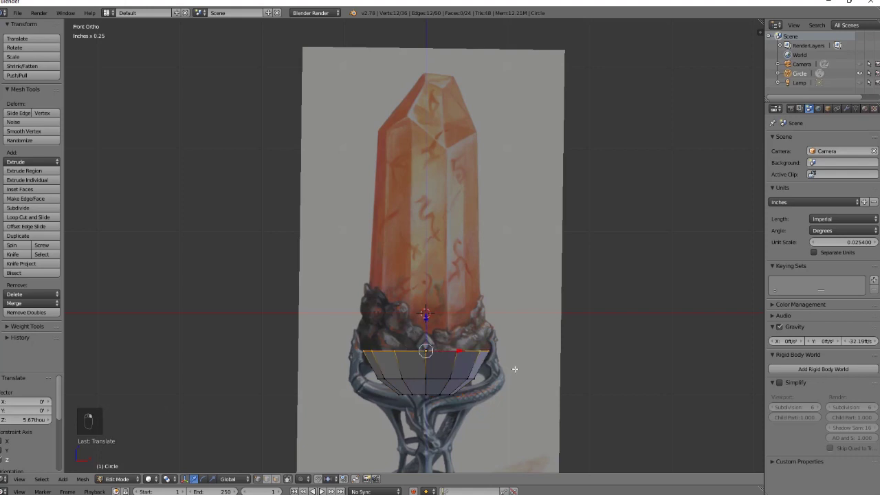
middle_click_drag(481, 345, 482, 366)
key("KP_1")
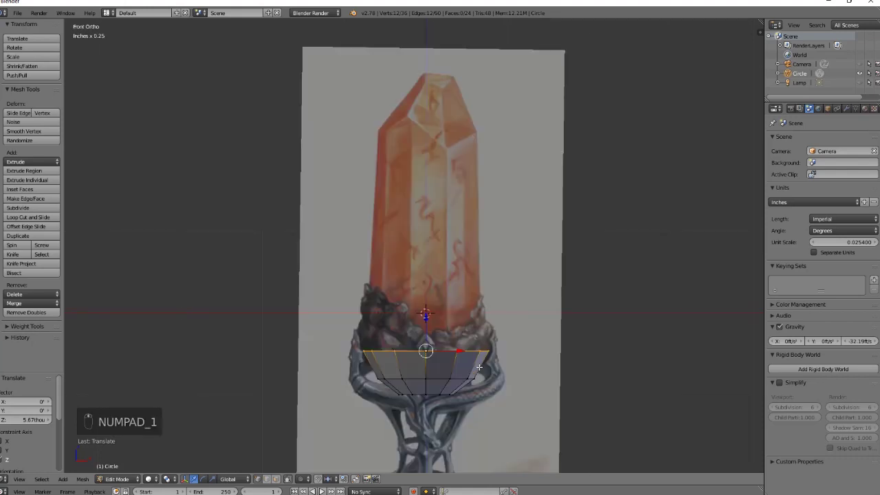
key("e")
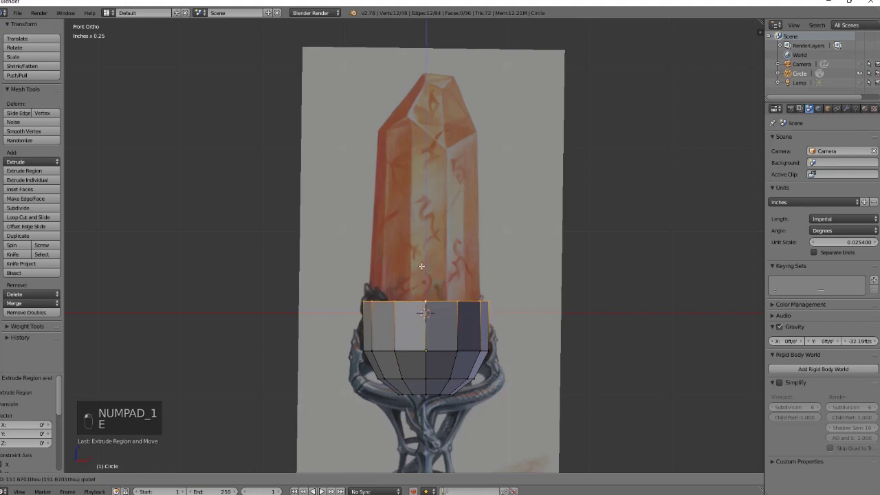
left_click(421, 260)
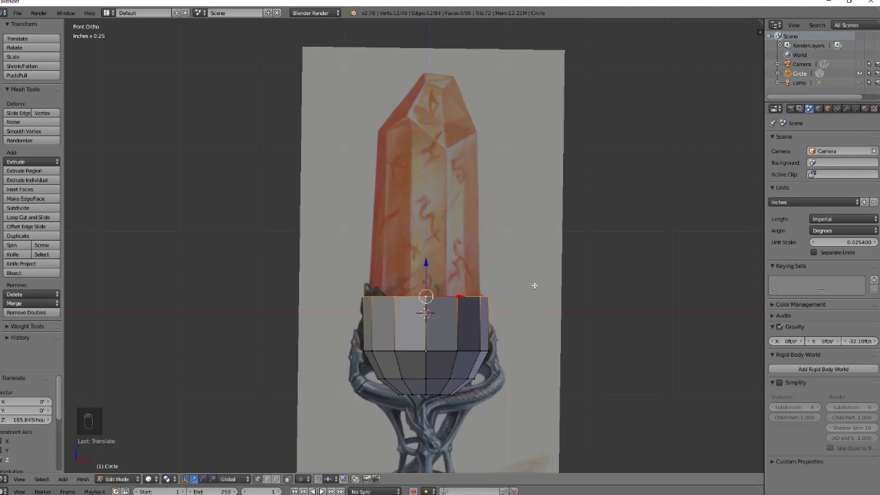
key("s")
left_click(527, 301)
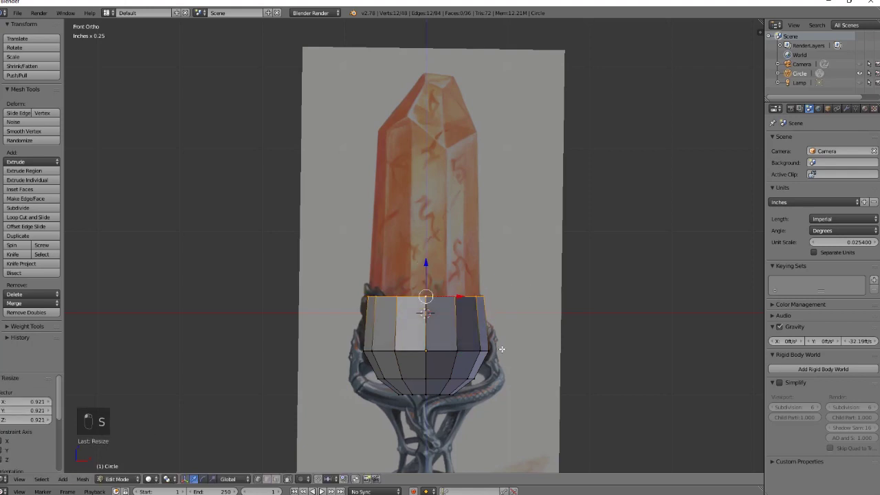
In wireframe, extrude the top loop about 488 thou up to the crystal's shoulders and scale it inward to the crystal's width.
key("z")
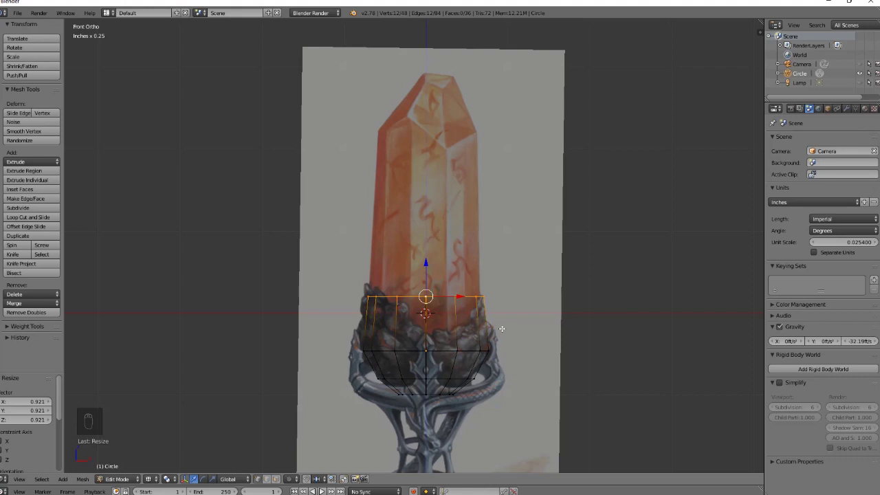
key("e")
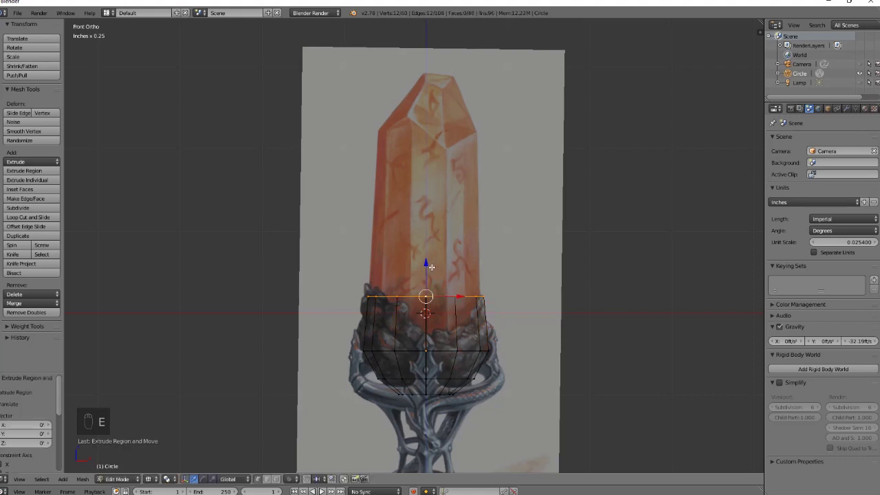
left_click(413, 103)
key("s")
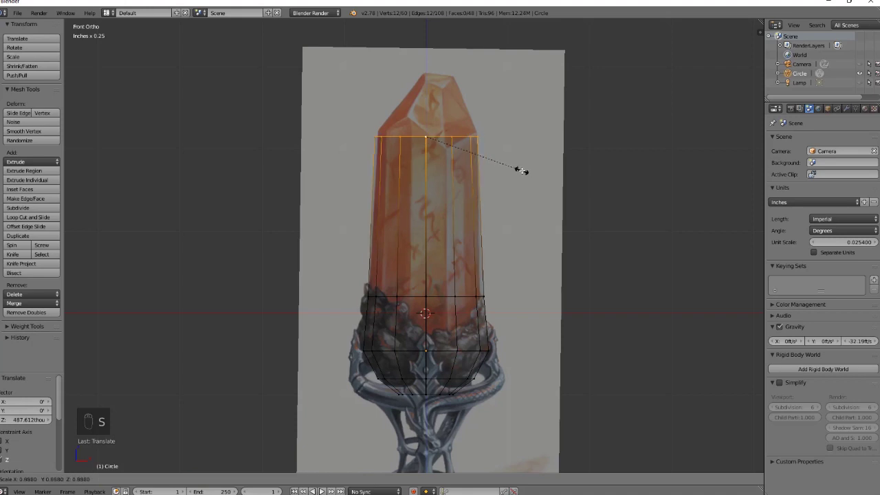
left_click(518, 172)
Extrude the shoulder loop about 157 thou upward along the crystal's tapered tip and scale it to 0.651.
key("e")
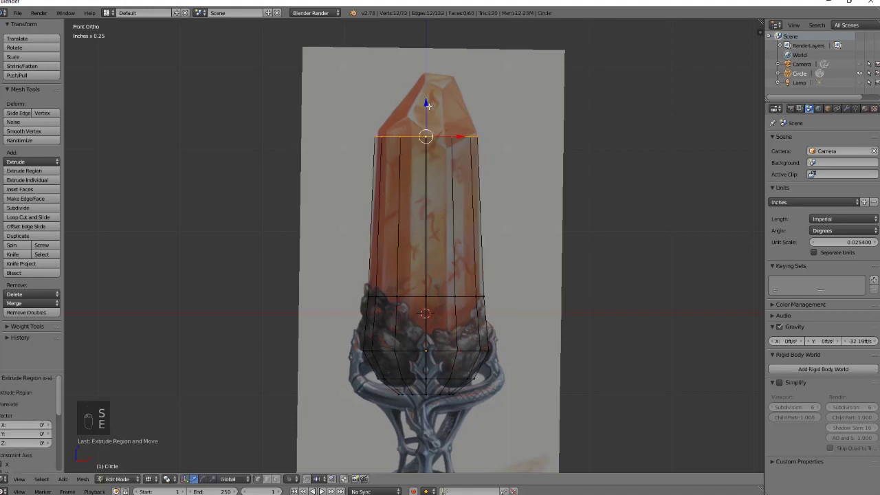
left_click(419, 55)
key("s")
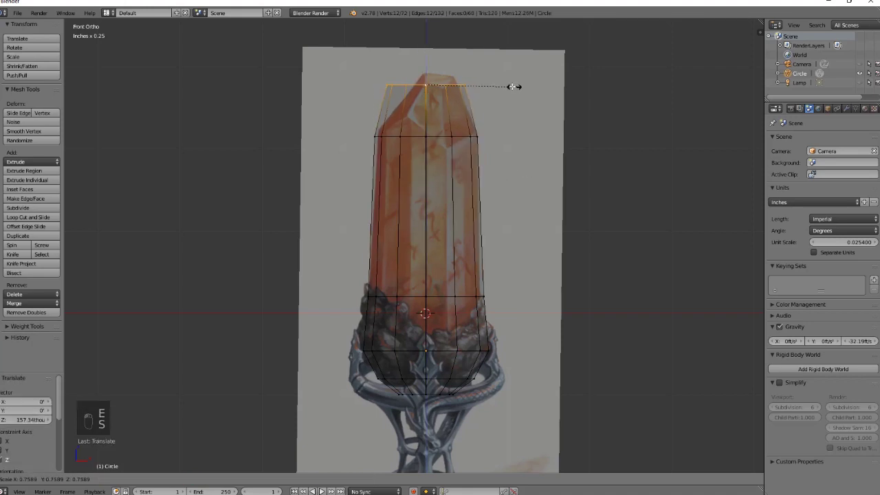
left_click(502, 83)
Extrude the top loop about 30 thou up to the crystal's peak and scale it to 0.761.
key("e")
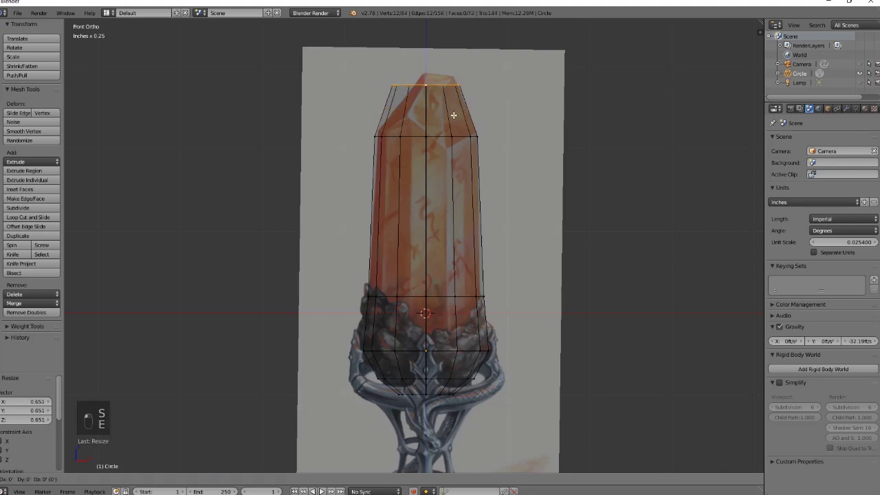
left_click(425, 81)
left_click_drag(426, 52, 426, 43)
key("s")
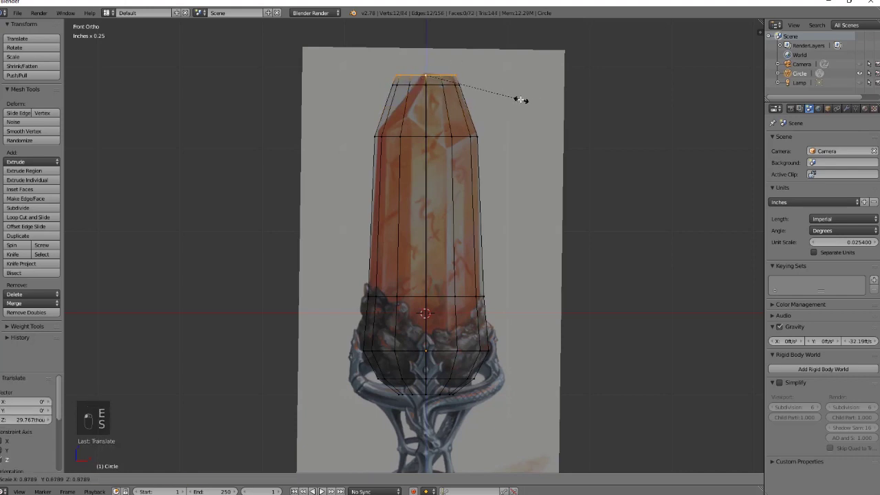
left_click(505, 100)
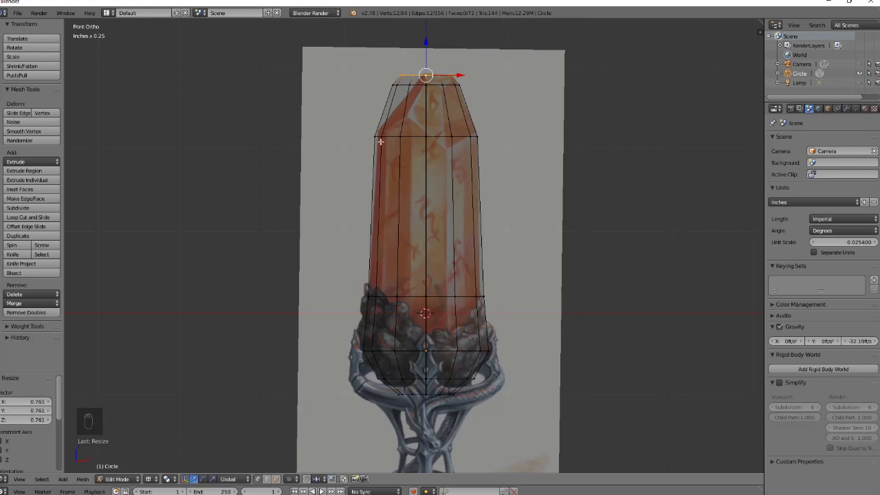
Examine the lower part of the mesh against the stand reference, in wireframe and in solid shading from several angles.
middle_click_drag(542, 359, 516, 264, "shift")
scroll(515, 264, "up", 3)
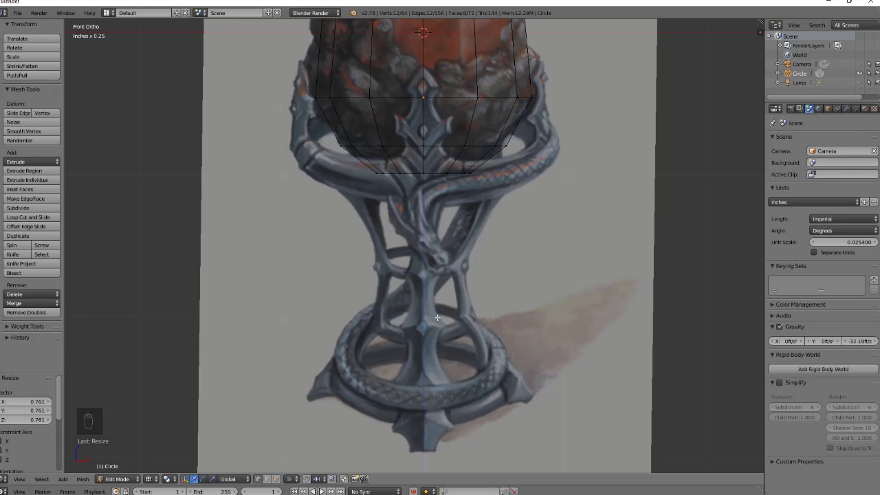
scroll(488, 285, "up", 2)
scroll(495, 285, "up", 2)
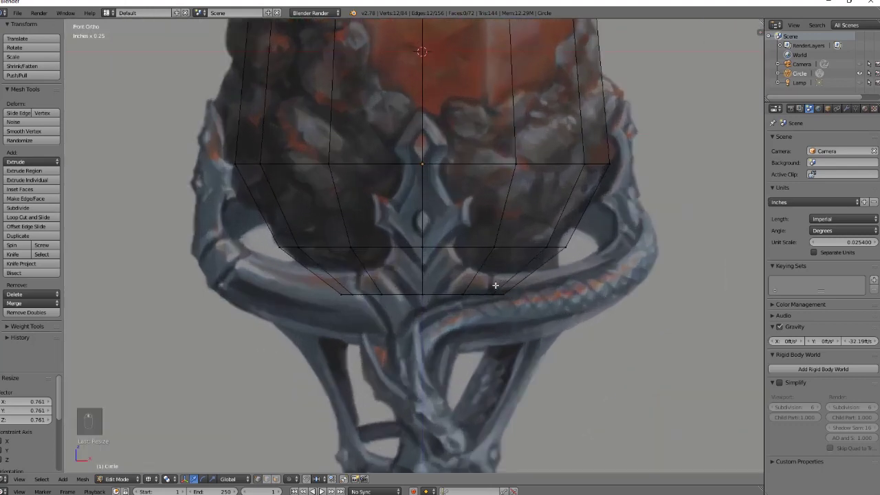
key("z")
key("z")
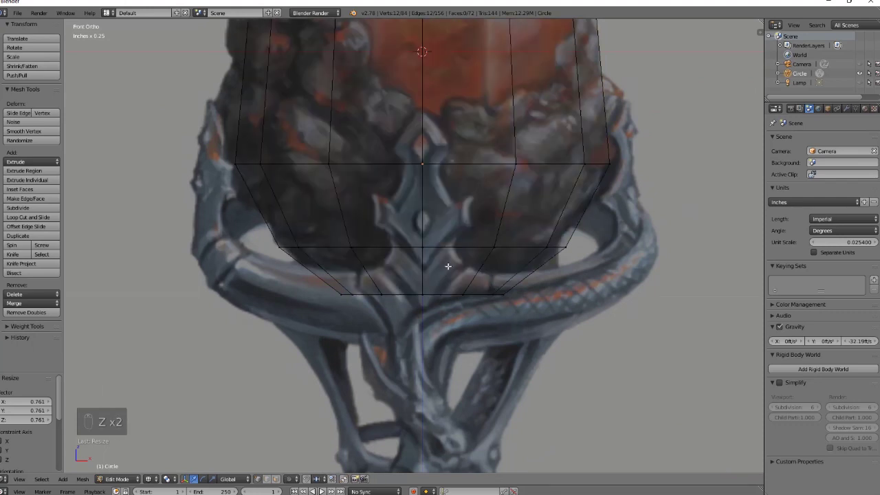
middle_click_drag(612, 106, 579, 129)
key("z")
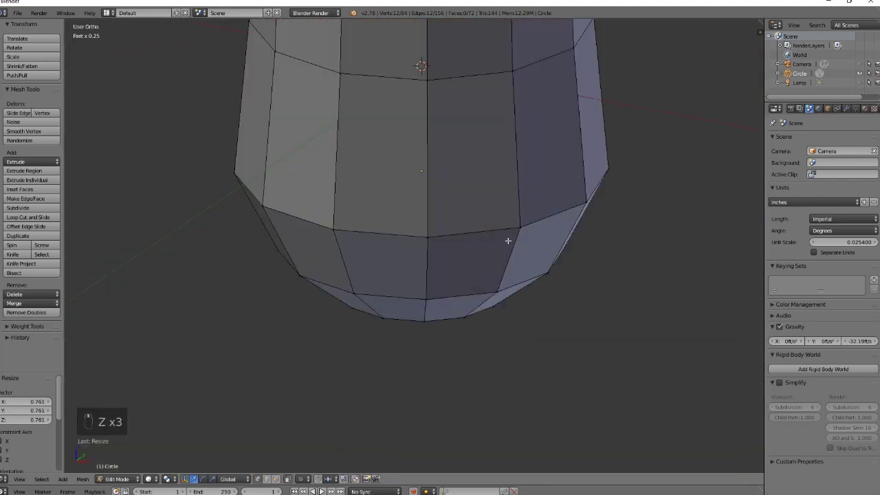
middle_click_drag(637, 220, 572, 233)
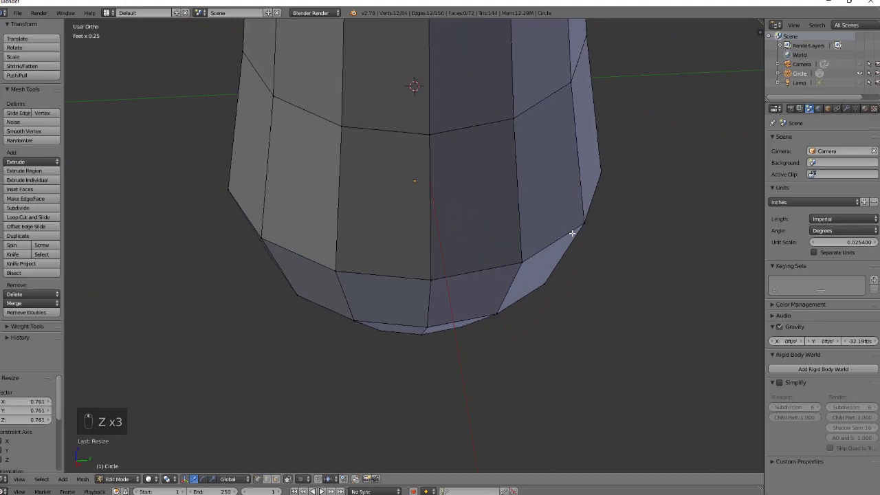
key("KP_1")
In the right-side wireframe view, select the vertices of the mesh's back half from top to bottom and delete them.
key("KP_3")
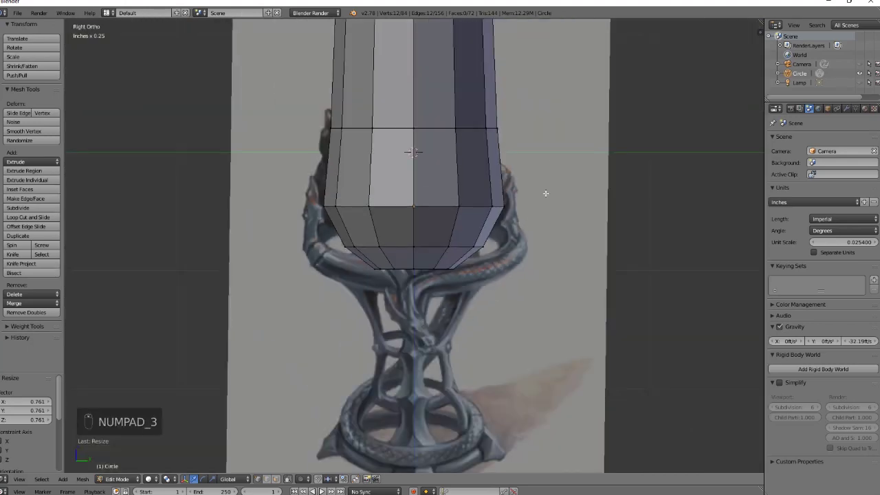
scroll(555, 308, "down", 3)
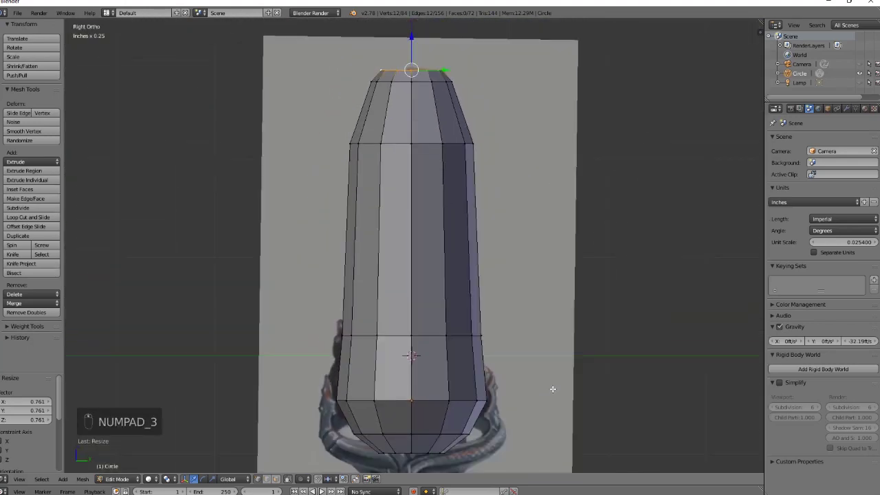
middle_click_drag(550, 342, 548, 322, "shift")
key("z")
key("b")
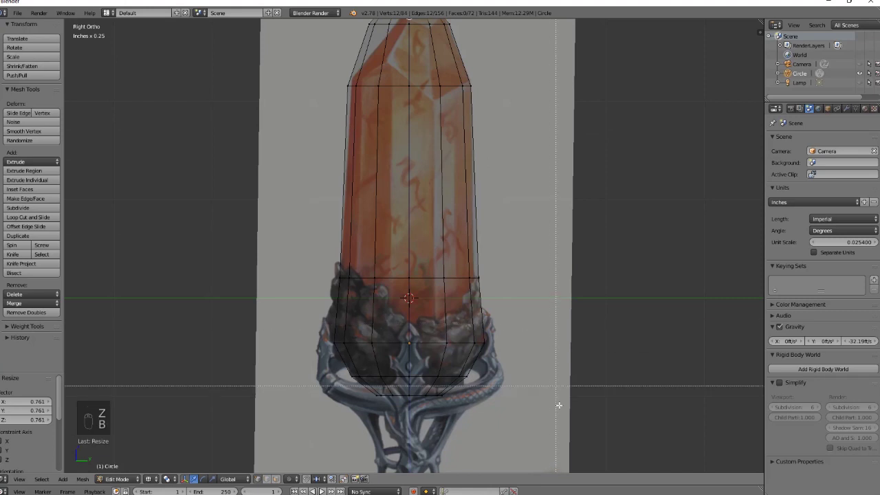
left_click_drag(559, 413, 417, 20)
scroll(526, 103, "down", 1)
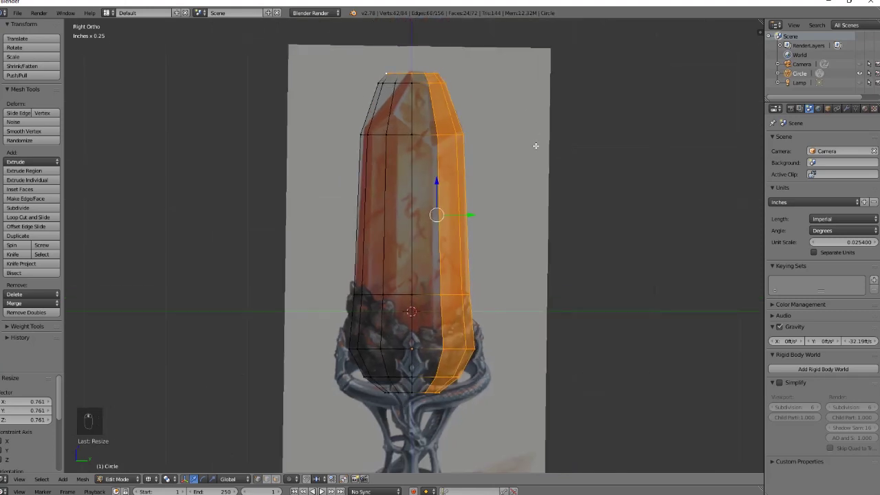
key("a")
key("b")
left_click_drag(539, 413, 415, 104)
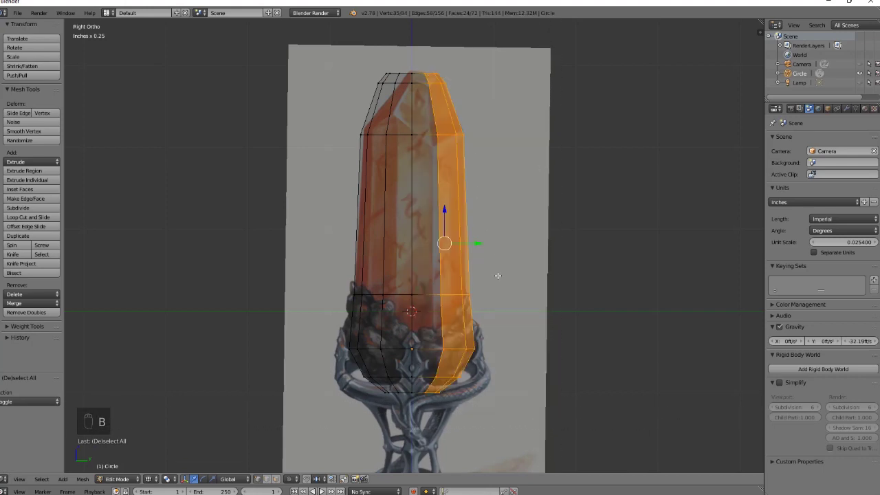
key("x")
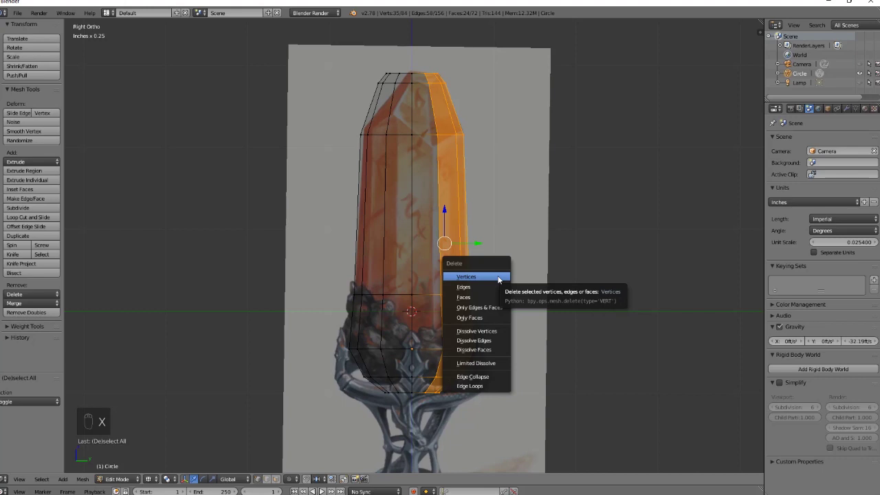
left_click(499, 277)
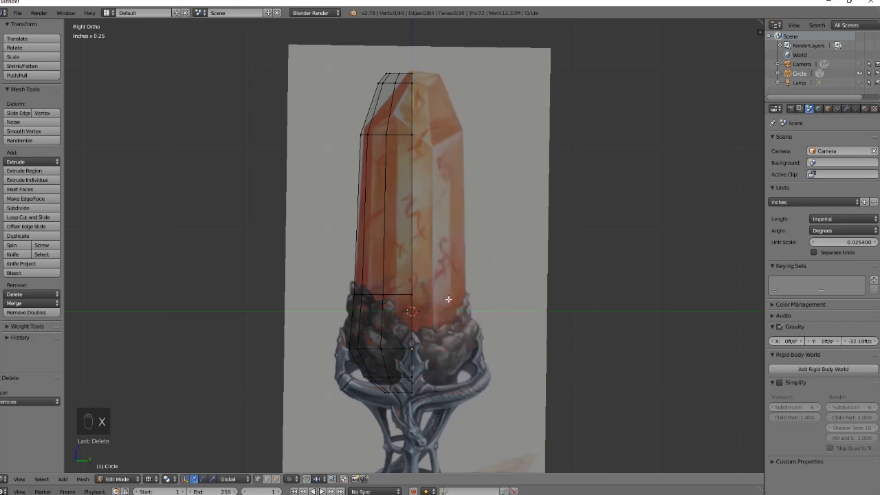
In front view, add two vertical loop cuts, one on each side of the centre line, and slide both towards it.
key("KP_1")
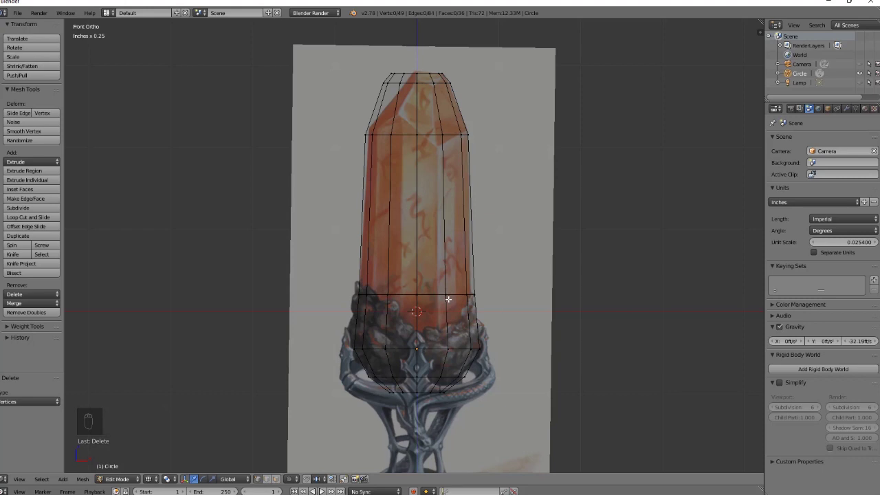
middle_click_drag(526, 296, 527, 130, "shift")
scroll(522, 254, "up", 3)
middle_click_drag(518, 259, 509, 385, "shift")
key("ctrl+r")
left_click(427, 253)
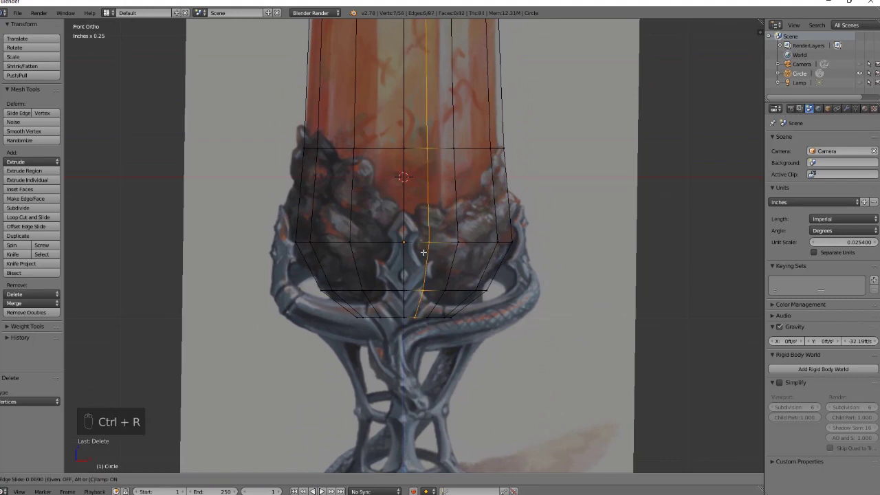
left_click(409, 261)
key("ctrl+r")
left_click(387, 242)
left_click(397, 248)
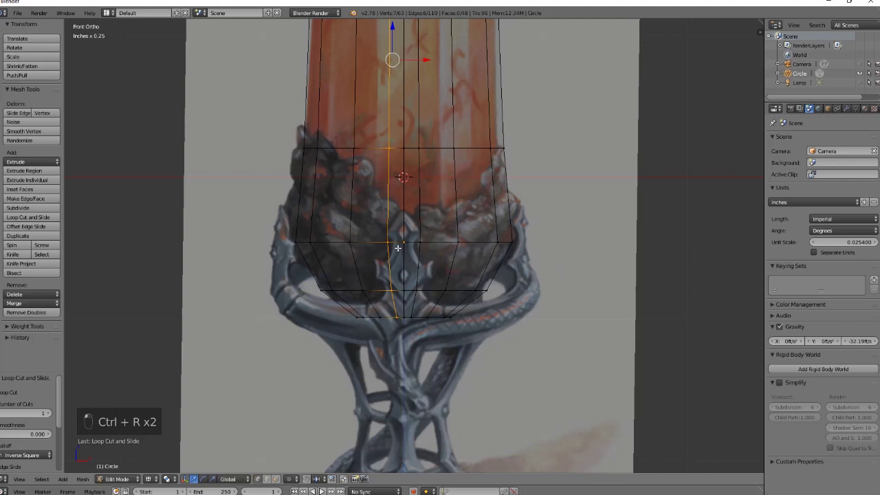
Add a horizontal loop cut across the rocky base, slid down near the central prong's tip, and select the edge loop below it.
key("ctrl+r")
left_click(418, 196)
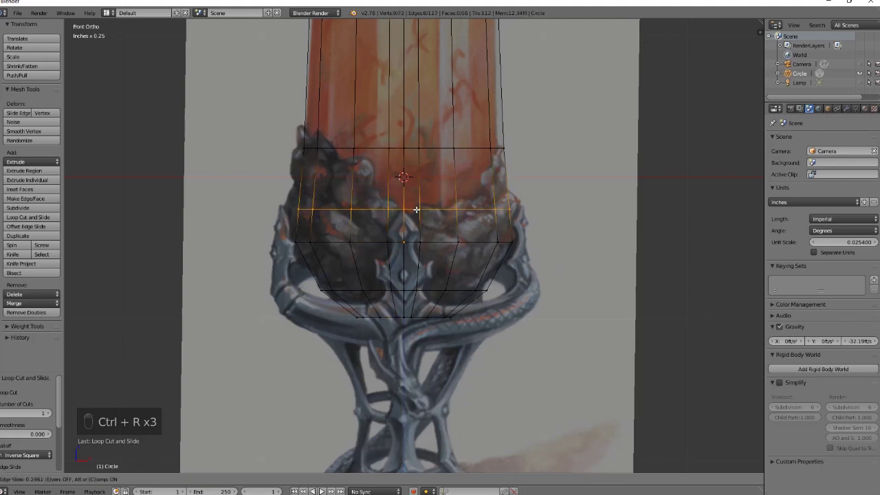
left_click(416, 209)
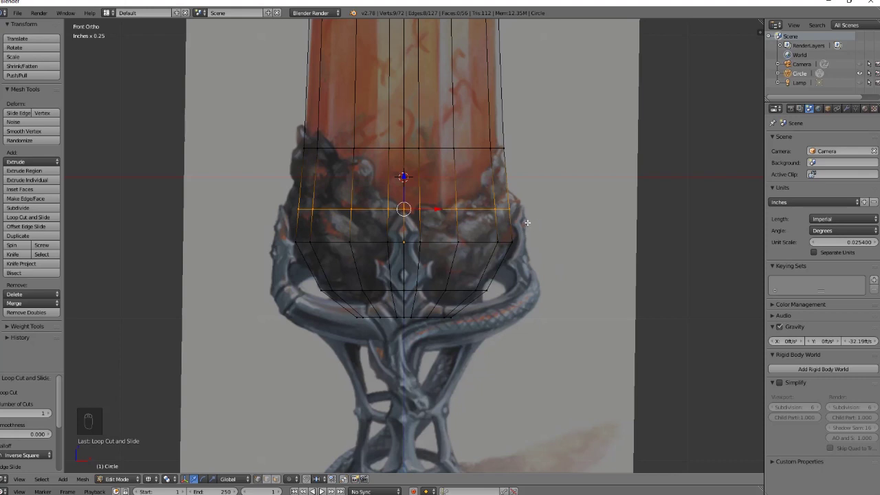
right_click(395, 240, "alt")
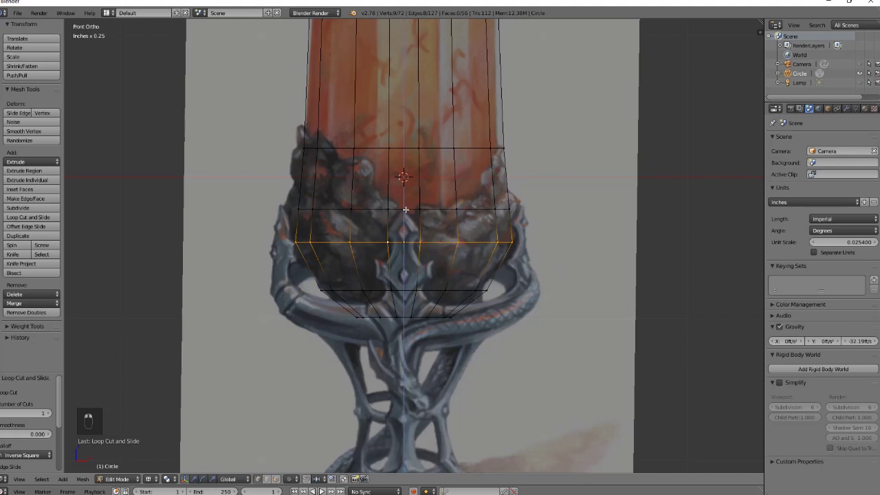
Lower the selected edge loop about 5.7 thou and add a horizontal loop cut above it at the prong tip's widest point.
key("g")
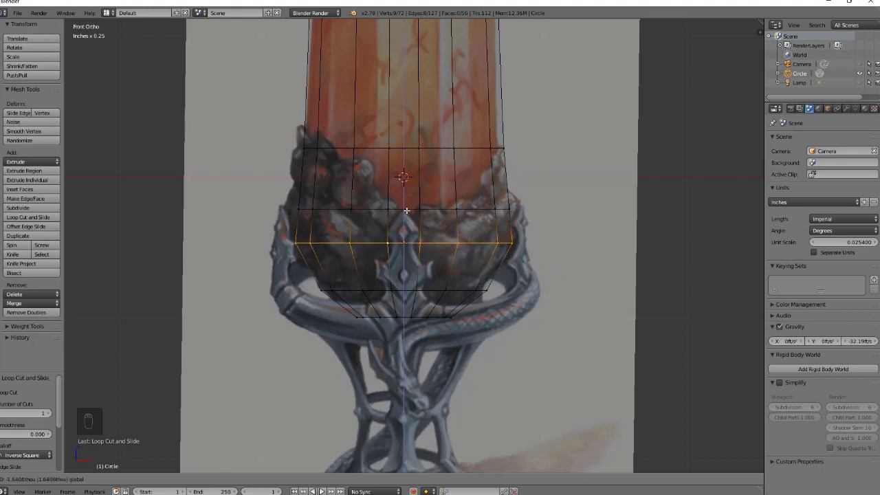
left_click(407, 215)
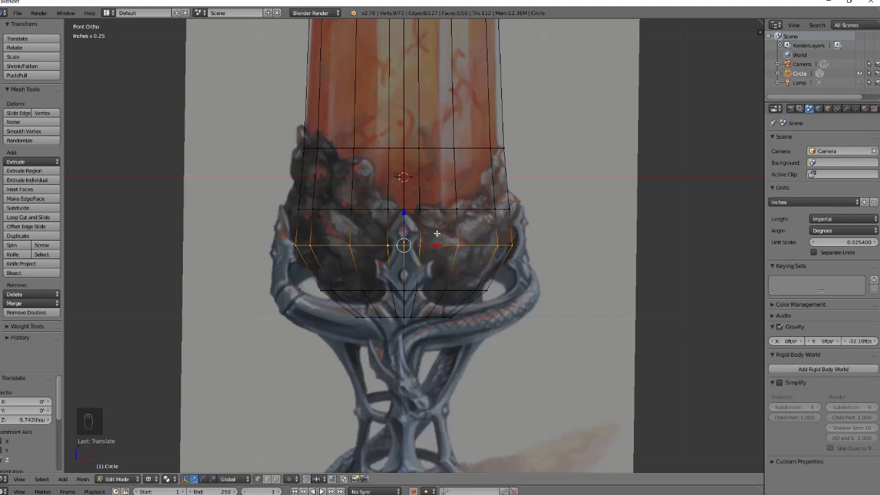
key("ctrl+r")
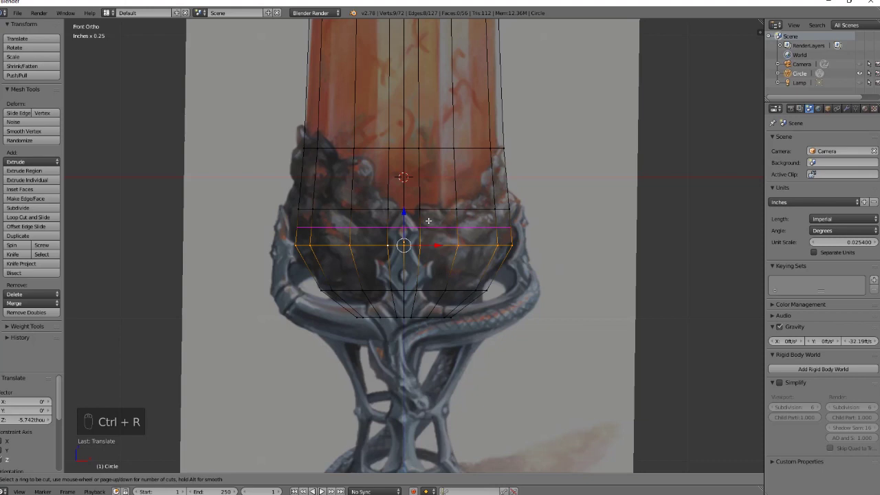
left_click(428, 221)
left_click(422, 233)
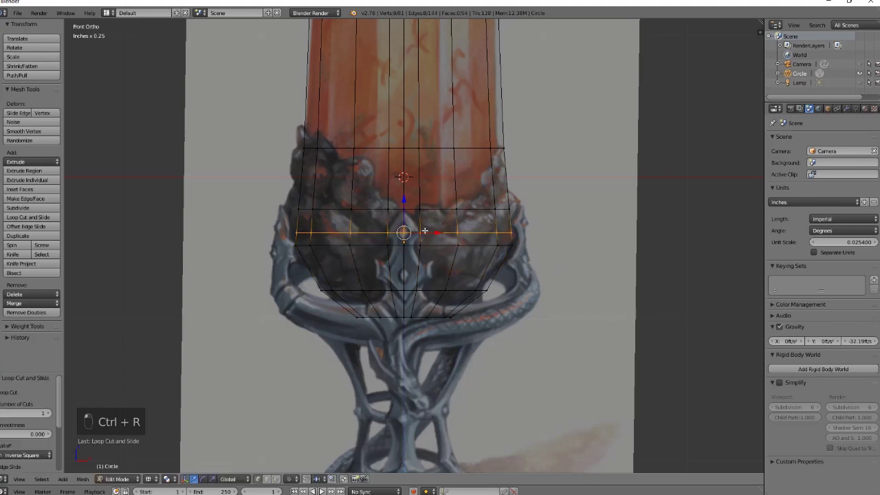
Move the two vertices flanking the central prong's tip down about 22.4 thou along Z and scale them together to about 0.638.
scroll(422, 235, "up", 5)
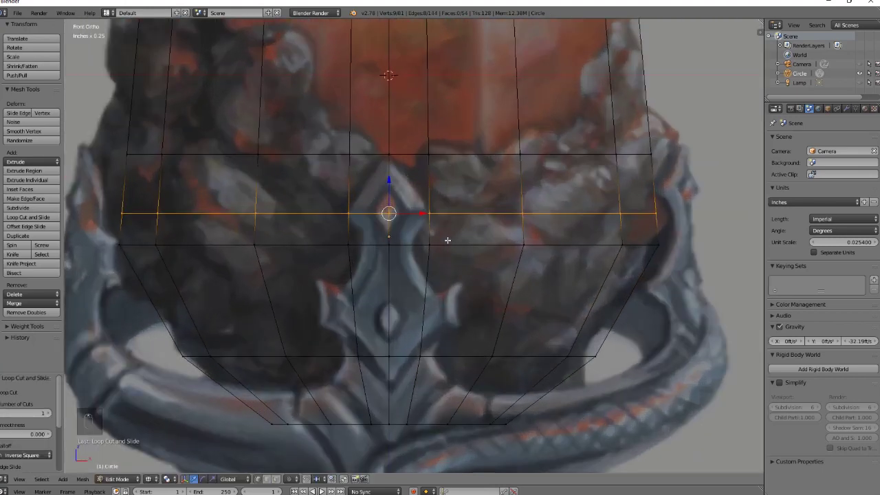
middle_click_drag(419, 220, 442, 252, "shift")
right_click(453, 195)
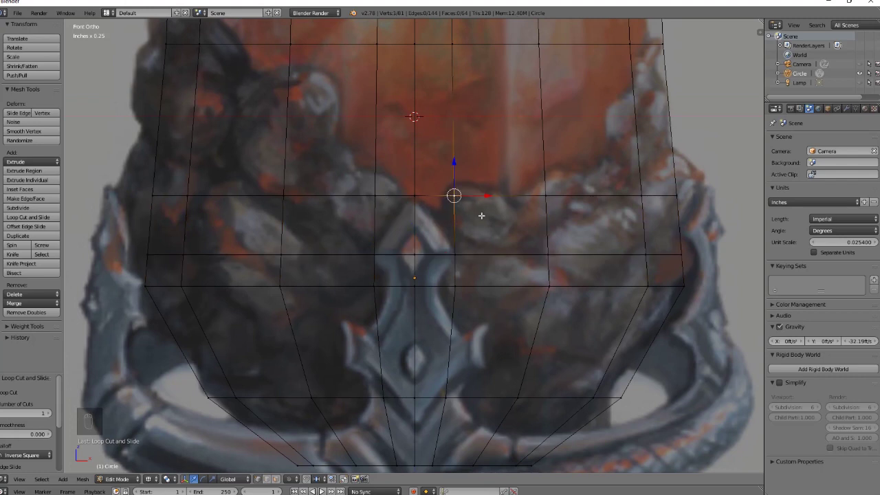
right_click(375, 200, "shift")
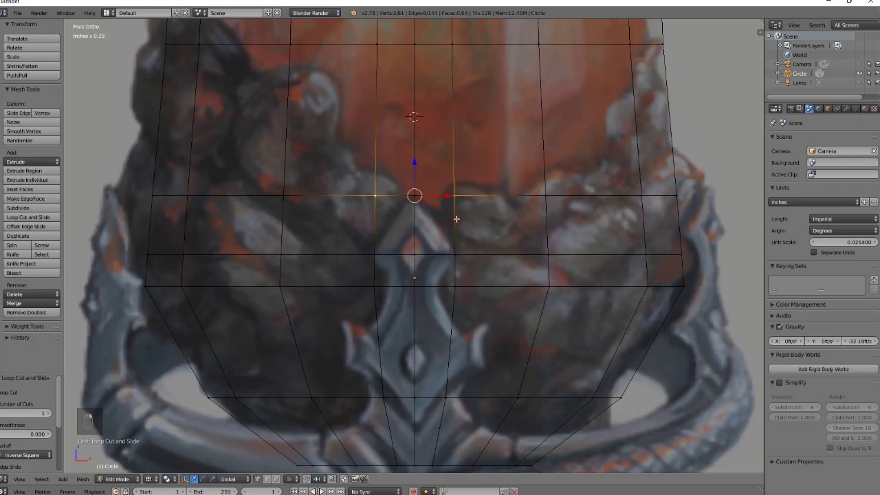
key("g")
key("z")
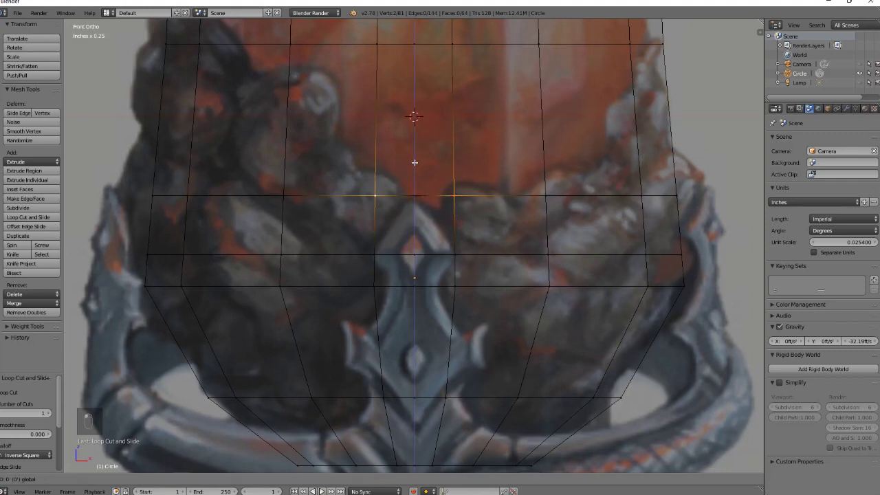
left_click(417, 194)
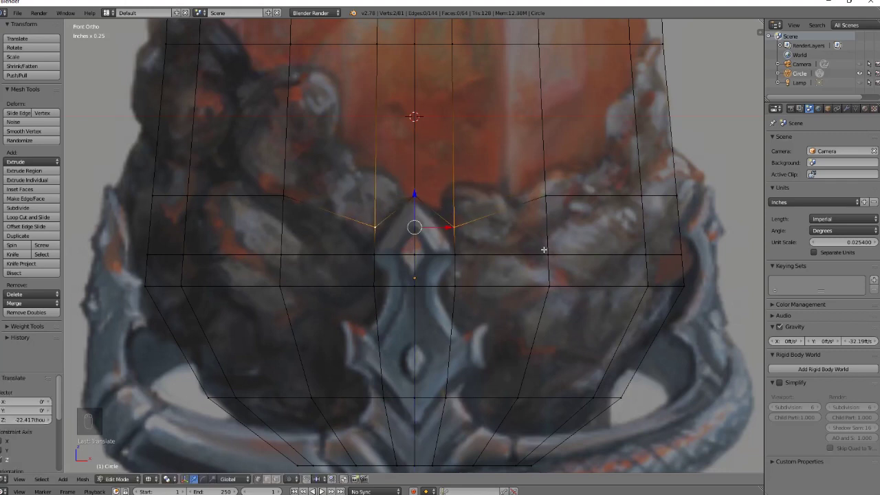
key("s")
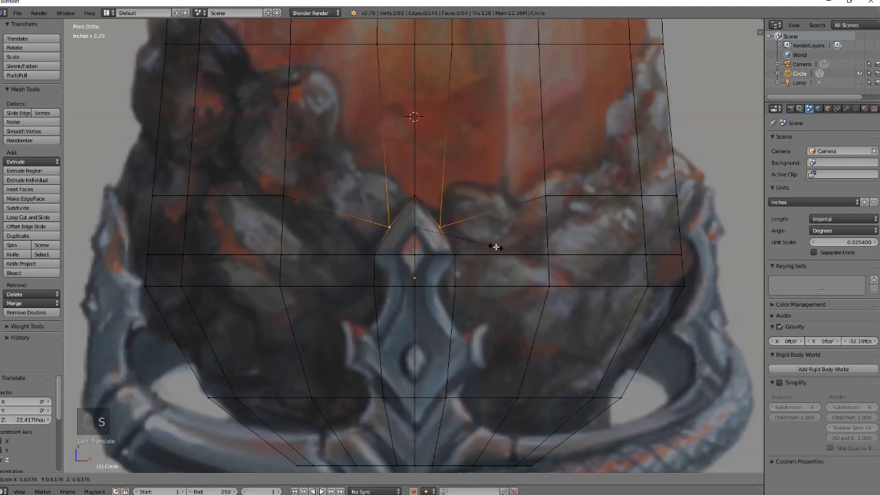
left_click(496, 246)
middle_click_drag(479, 347, 485, 227, "shift")
right_click(449, 174)
right_click(395, 179, "shift")
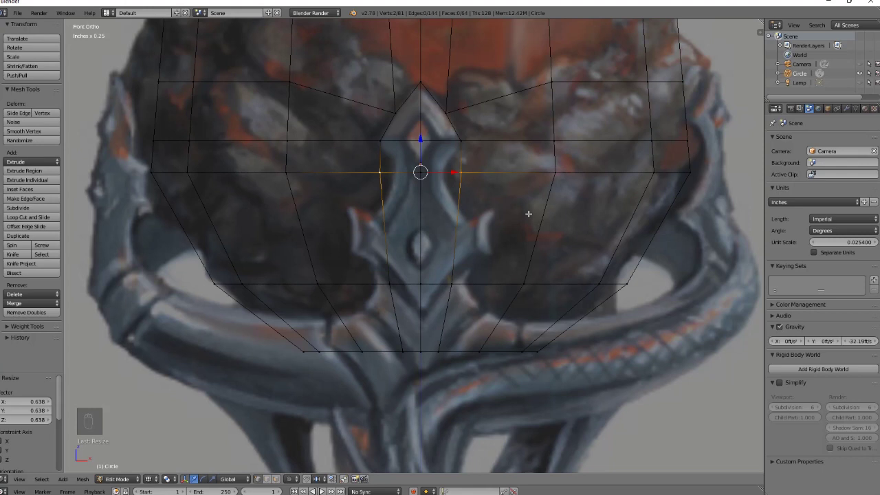
In front view, clear the selection, then box-select all vertices left of the centre line and delete them.
key("a")
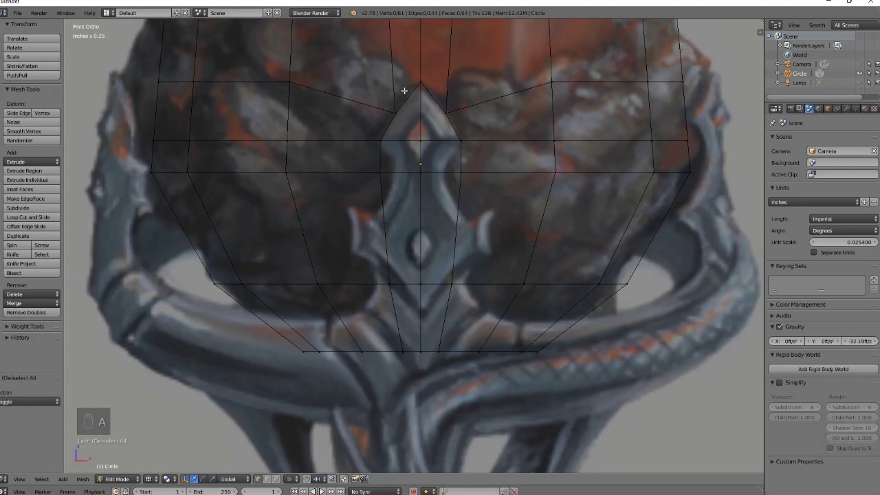
scroll(424, 349, "down", 10)
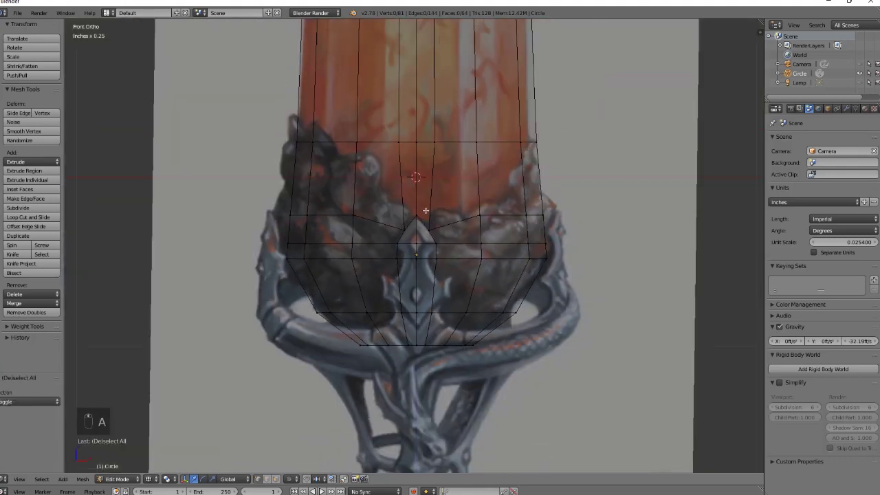
middle_click_drag(416, 282, 415, 305, "shift")
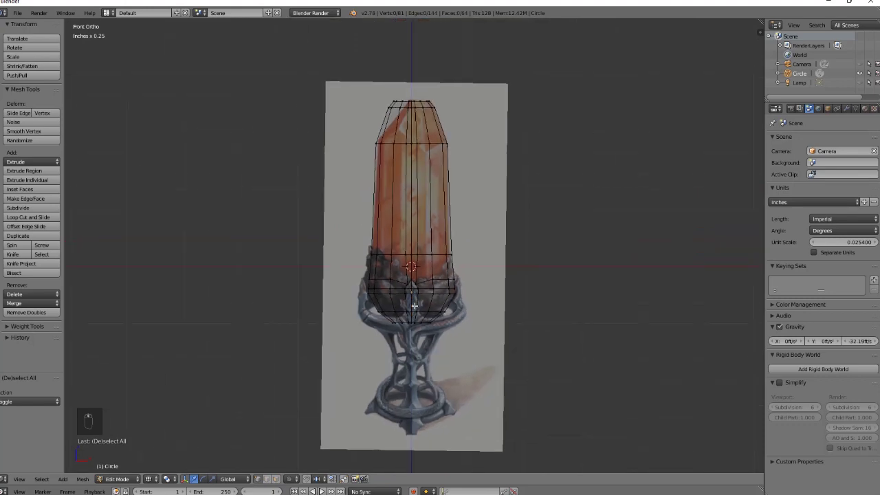
key("b")
left_click_drag(410, 343, 363, 73)
key("x")
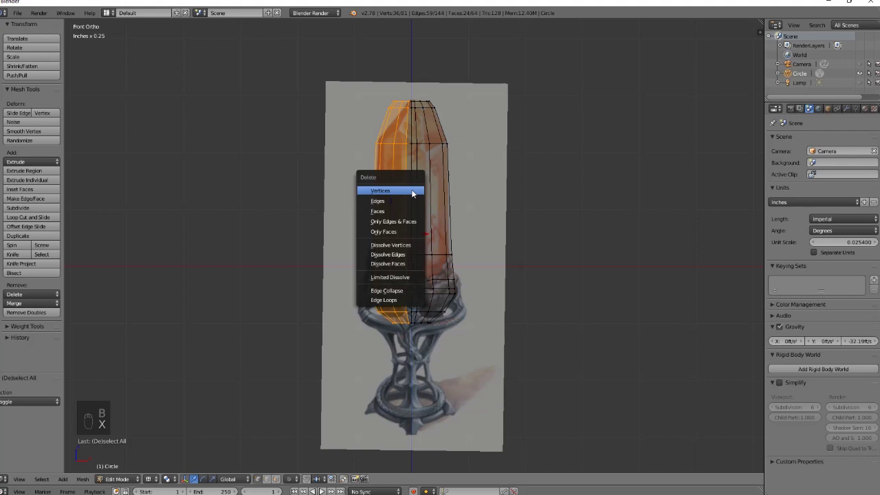
left_click(412, 191)
Add a Mirror modifier across the X axis to the mesh and enable Clipping.
left_click(846, 109)
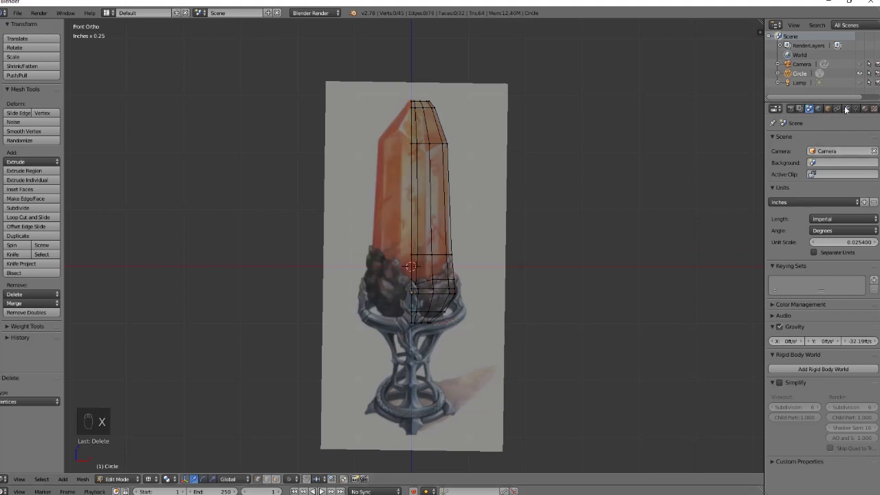
left_click(790, 139)
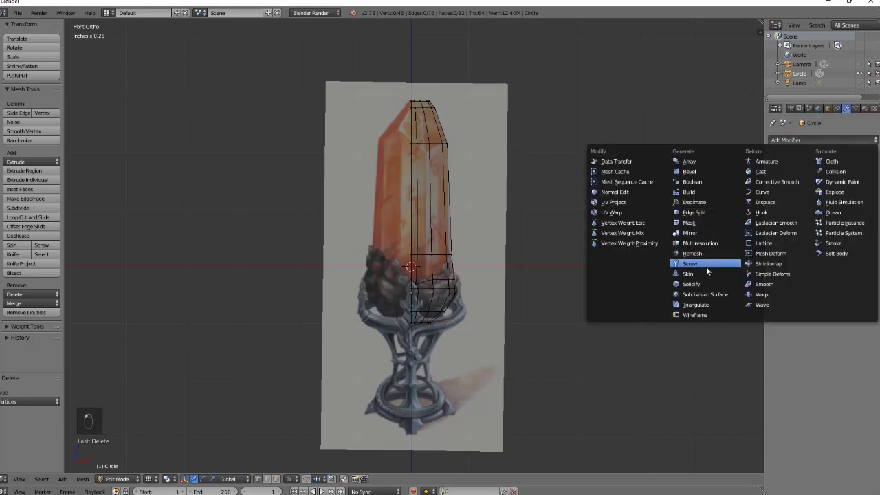
left_click(689, 232)
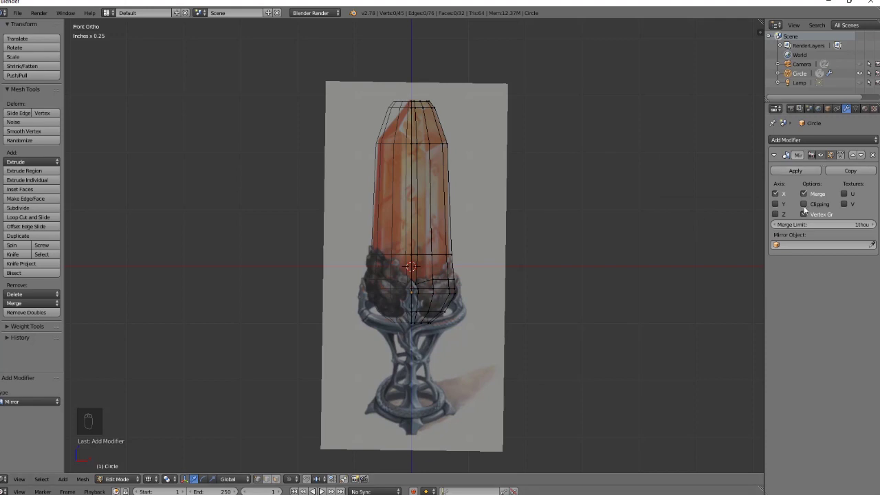
left_click(804, 204)
Try to move the centre-line edge loop away from the mirror plane in front view.
scroll(476, 307, "up", 3)
middle_click_drag(540, 295, 498, 347)
key("KP_1")
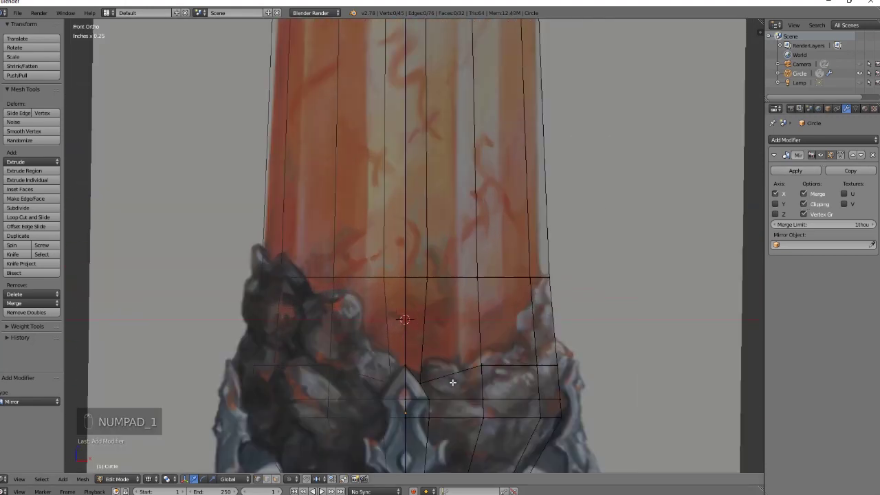
middle_click_drag(458, 346, 446, 176, "shift")
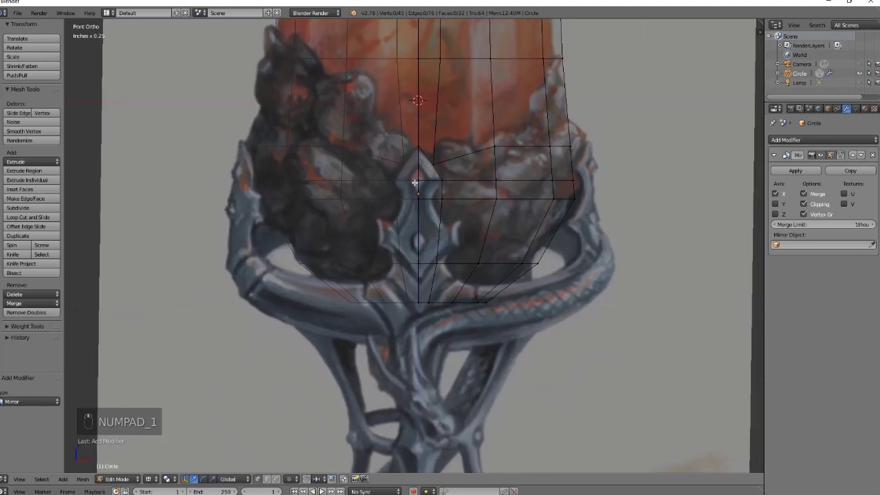
right_click(419, 173, "alt")
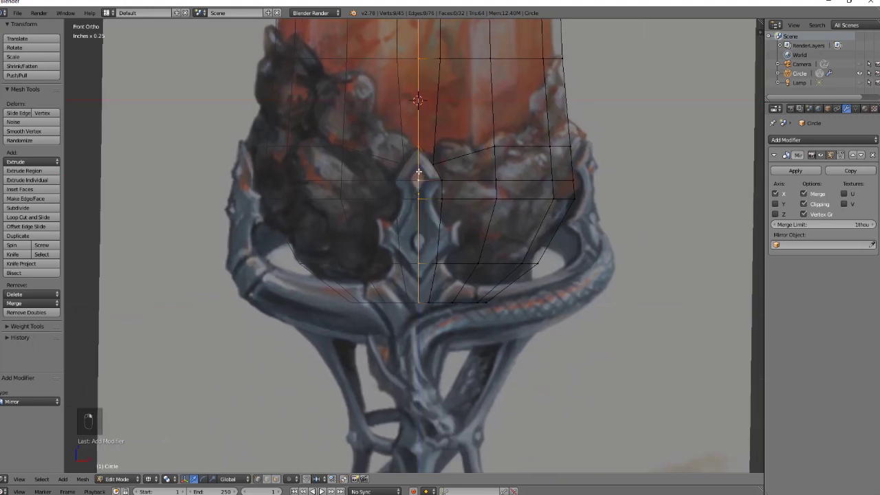
key("g")
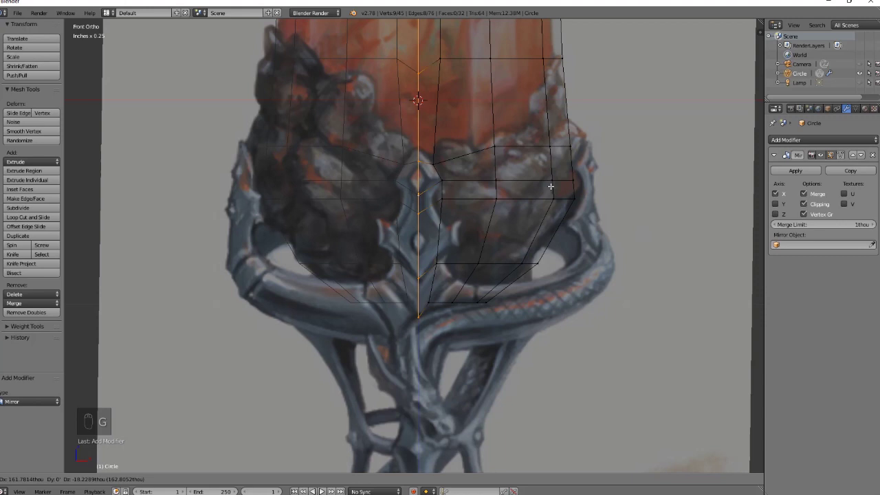
scroll(550, 188, "down", 8)
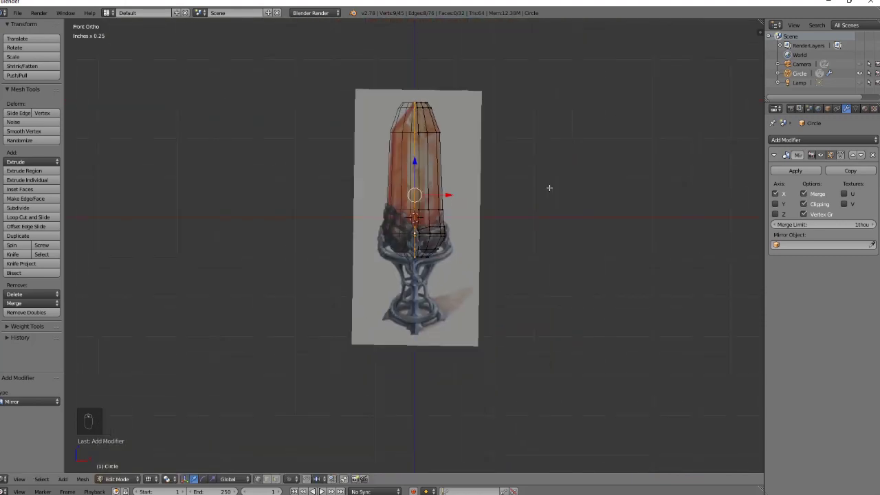
left_click(526, 181)
Move the vertex just below the prong tip's widest point inward about 11.3 thou along X to follow the reference outline.
scroll(543, 265, "up", 8)
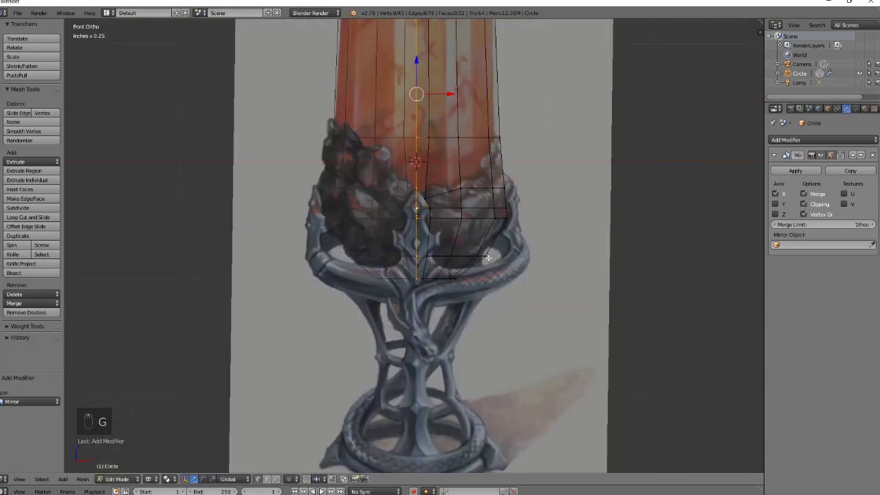
scroll(542, 177, "down", 2)
scroll(530, 209, "up", 2)
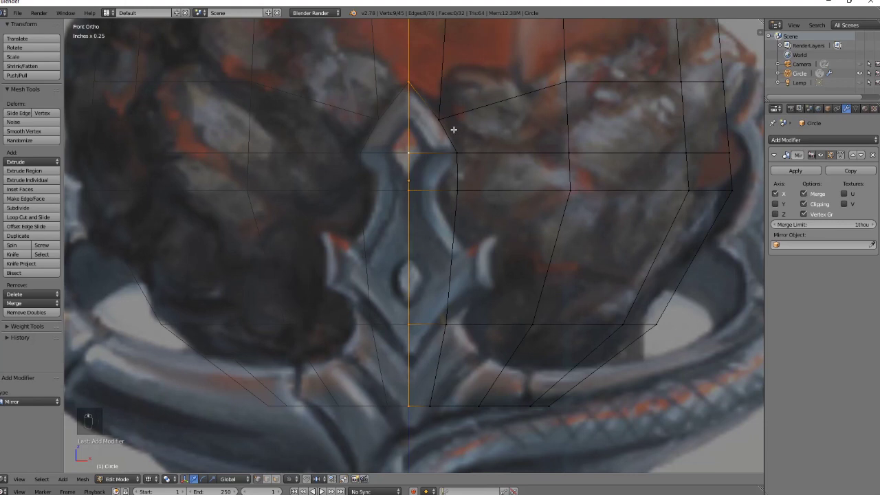
right_click(456, 190)
left_click_drag(489, 190, 472, 188)
left_click(471, 187)
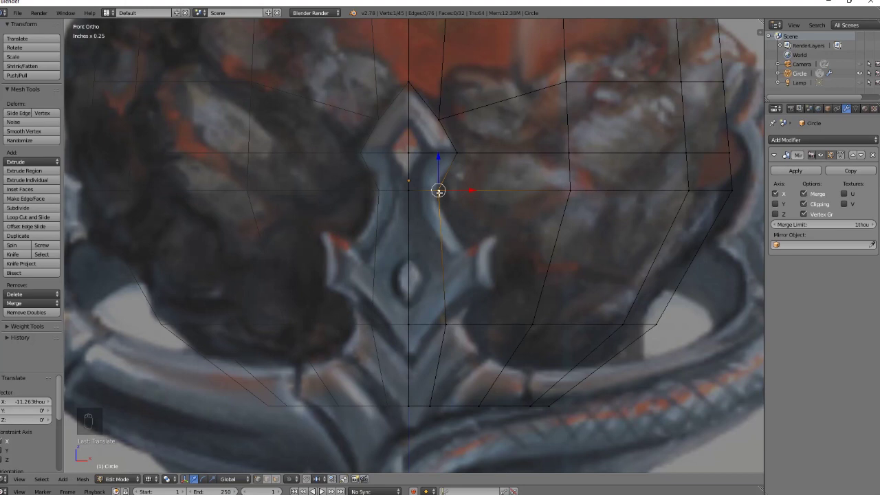
Select the six vertices outlining the right half of the prong's tip and extrude their faces in place.
right_click(409, 181, "shift")
right_click(408, 153, "shift")
right_click(455, 153, "shift")
right_click(439, 119, "shift")
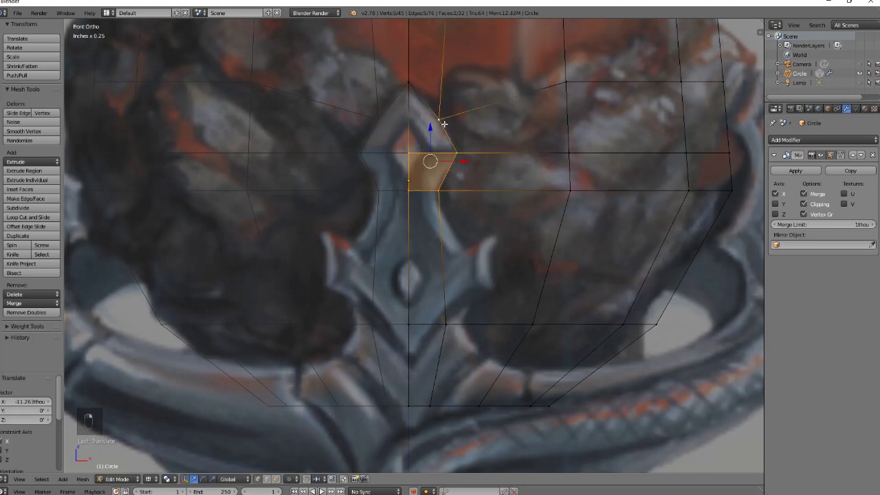
right_click(408, 81, "shift")
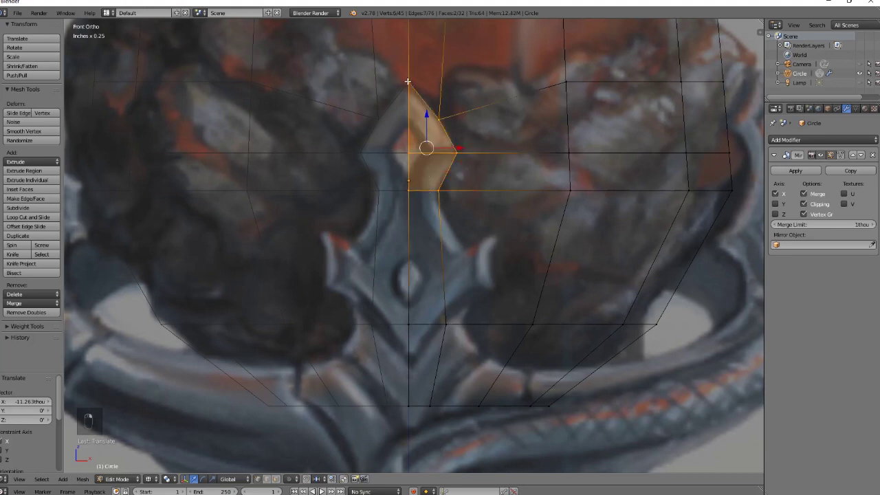
key("e")
right_click(428, 170)
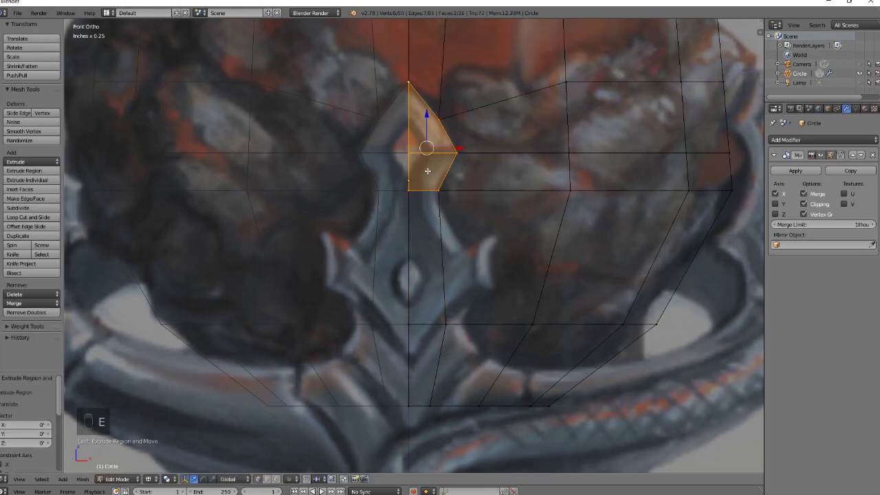
In the right-side view, pull the extruded prong-tip faces outward along Y by about 8.5 thou plus a further 1.4 thou.
key("KP_3")
scroll(286, 185, "up", 2)
middle_click_drag(286, 185, 561, 229, "shift")
left_click_drag(444, 194, 429, 191)
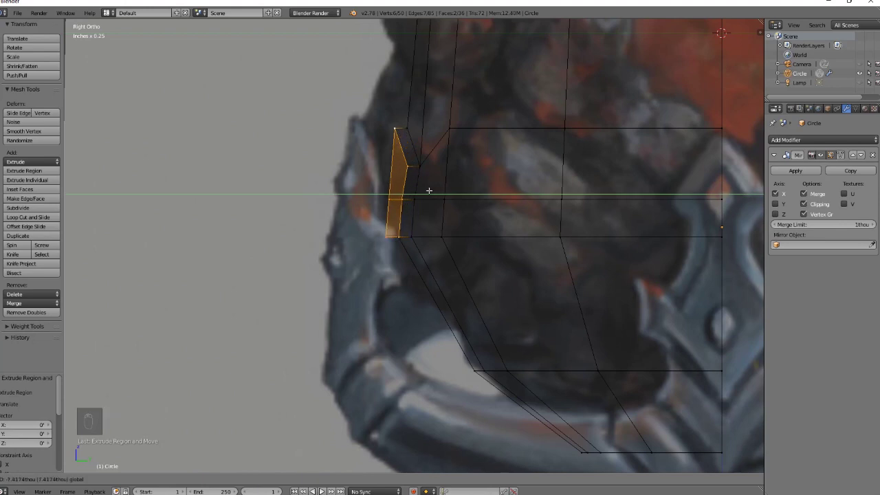
left_click_drag(428, 190, 426, 190)
middle_click_drag(453, 243, 465, 269)
key("KP_3")
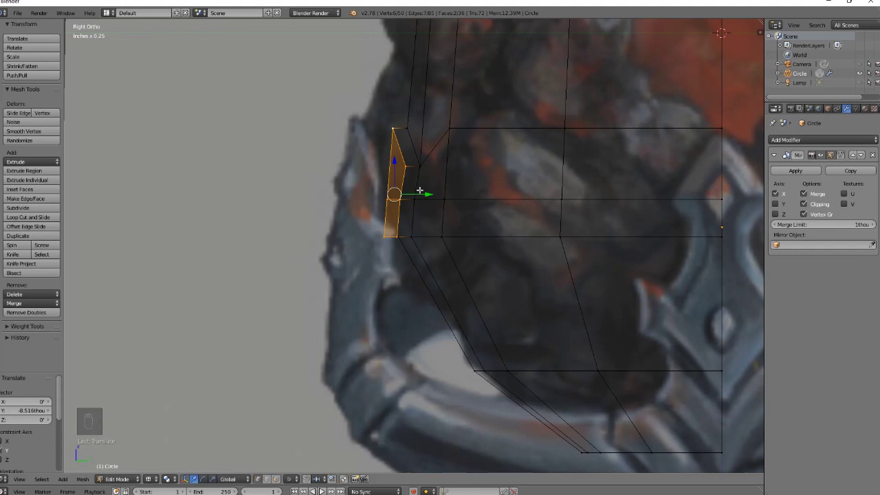
left_click_drag(428, 195, 427, 195)
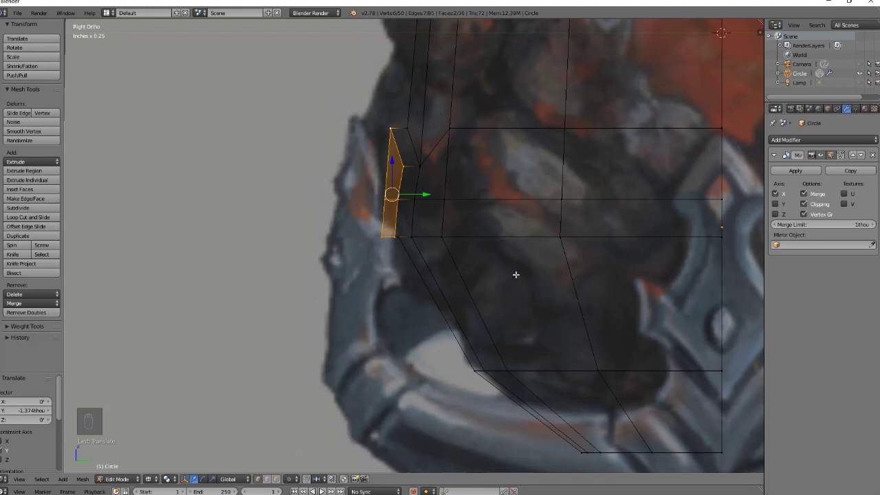
left_click(424, 194)
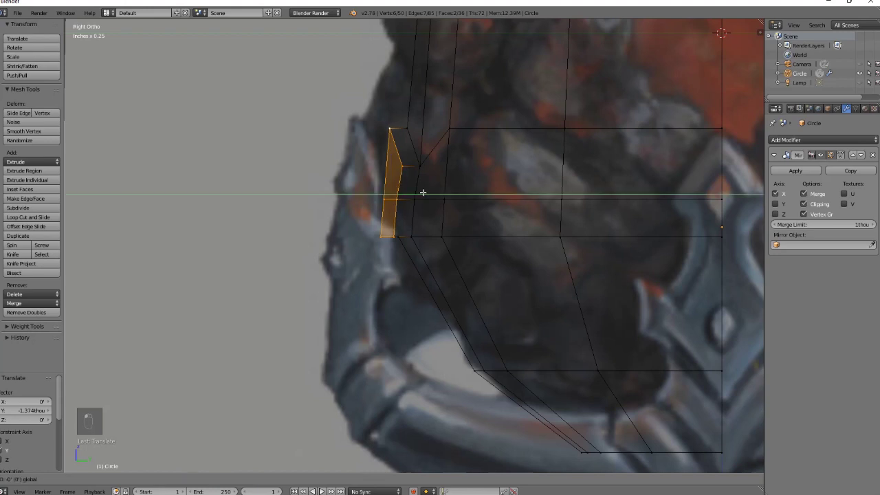
Examine the extruded prong tip from the front and at an angle, in solid and wireframe shading.
middle_click_drag(316, 168, 483, 234)
key("KP_1")
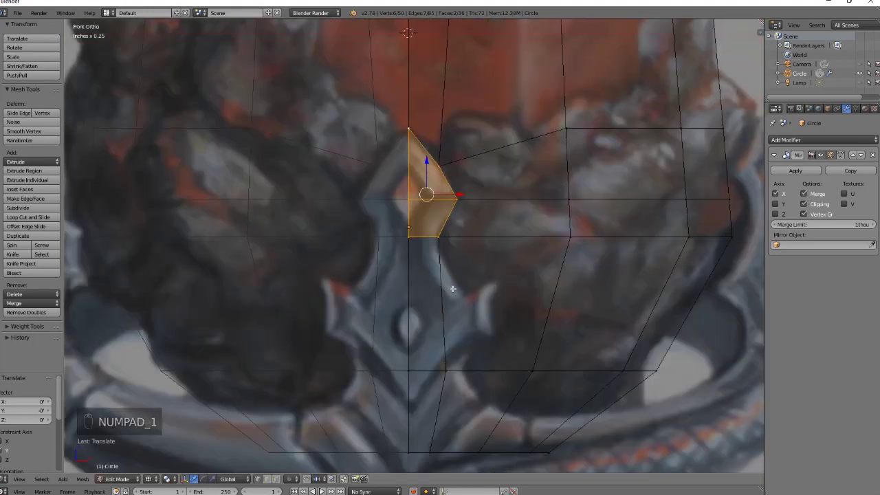
mouse_move(454, 282)
middle_mouse_down()
mouse_move(442, 249)
mouse_move(471, 205)
mouse_move(510, 236)
mouse_move(506, 295)
mouse_move(426, 261)
middle_mouse_up()
key("z")
key("z")
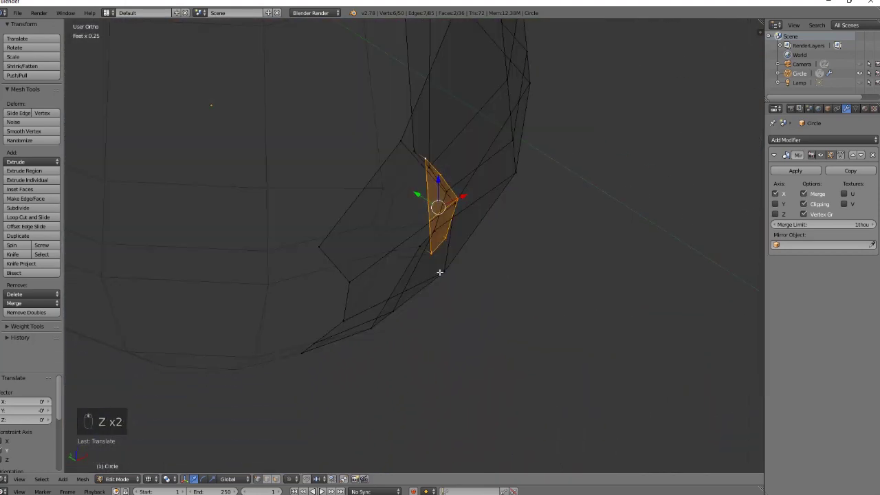
Select the four vertices of the face at the lower end of the prong tip's right half.
scroll(465, 269, "up", 4)
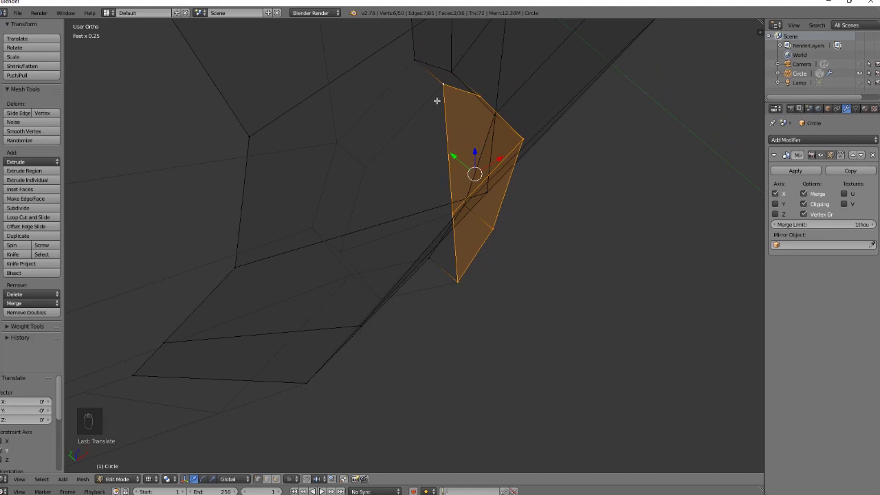
middle_click_drag(440, 94, 448, 190)
middle_click_drag(514, 256, 514, 211)
key("KP_1")
right_click(476, 207)
right_click(474, 220, "shift")
right_click(400, 210, "shift")
right_click(400, 198, "shift")
In the front view, extrude the selected lower face straight down along Z by about 11.5 thou.
middle_click_drag(492, 255, 514, 261)
key("KP_1")
middle_click_drag(524, 387, 523, 295, "shift")
key("e")
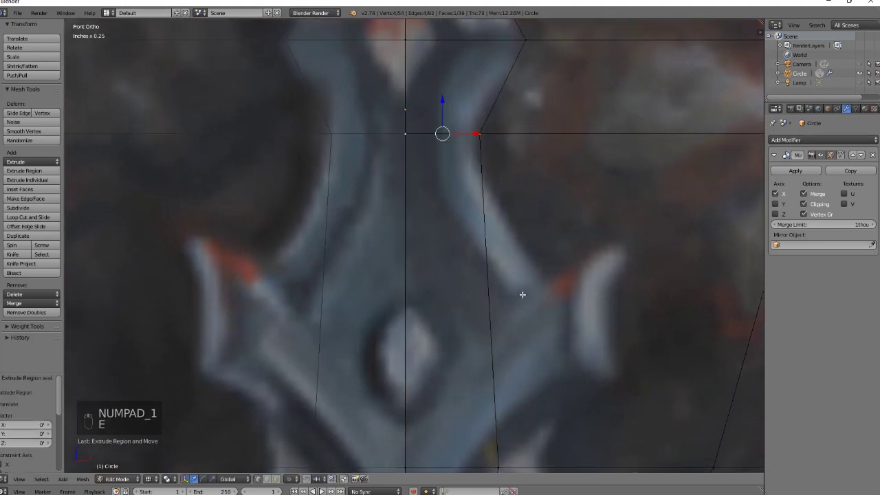
key("e")
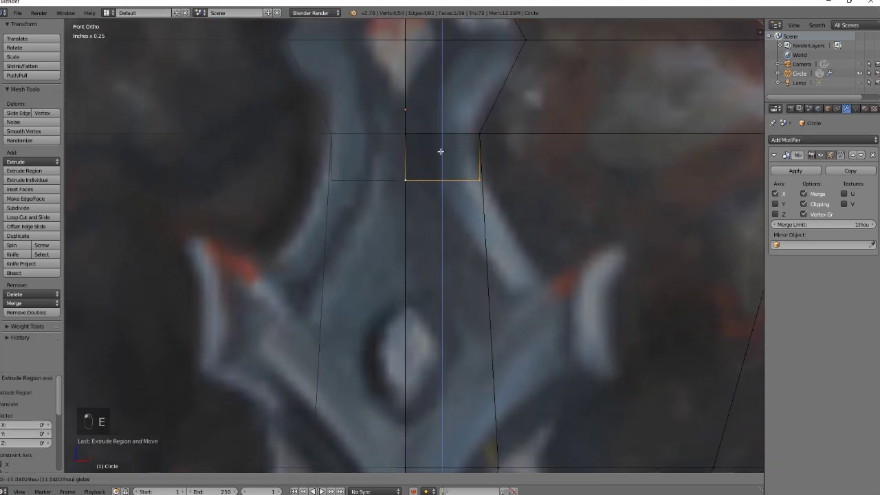
left_click(440, 151)
Extrude the prong's neck further down to the side spikes and widen the new end by about 15.1 thou along X.
key("e")
right_click(483, 235)
left_click_drag(444, 153, 444, 249)
left_click_drag(477, 277, 534, 281)
Extrude the prong's lower end down to just below the oval gem and widen it slightly to follow the reference.
middle_click_drag(642, 418, 664, 249, "shift")
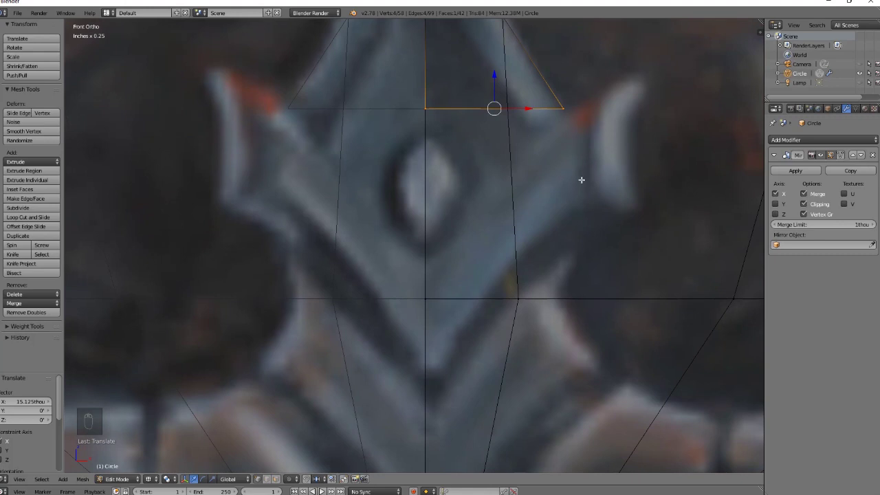
key("e")
right_click(526, 152)
left_click_drag(494, 76, 538, 264)
left_click_drag(500, 231, 501, 218)
left_click_drag(531, 251, 592, 252)
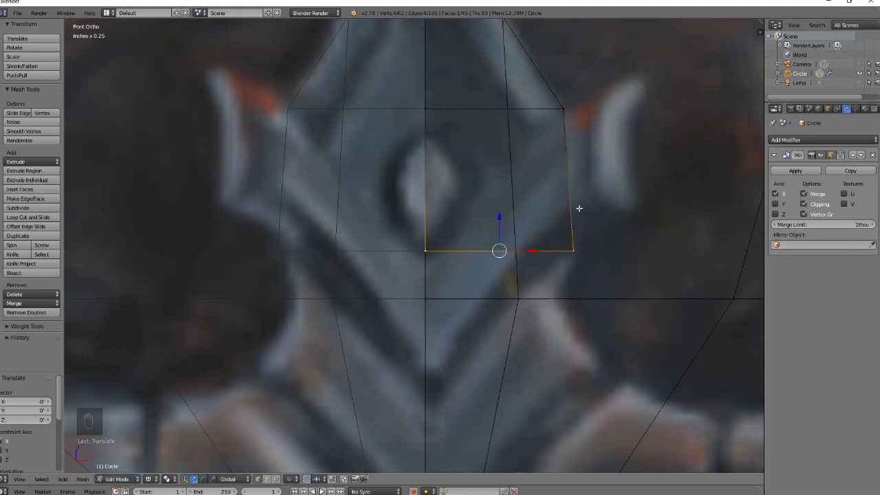
Extrude a short section below the oval gem and narrow its lower end by about 3.9 thou along X.
scroll(567, 226, "down", 2, "shift")
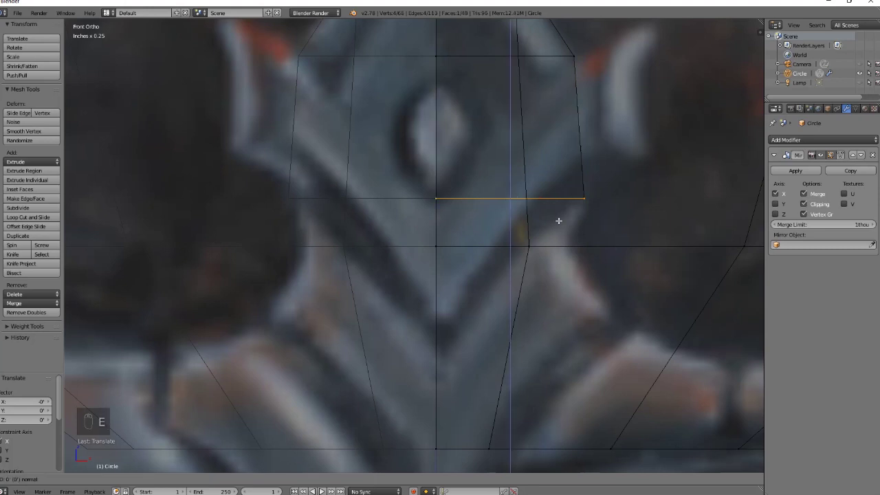
key("e")
left_click(507, 220)
key("g")
key("x")
left_click(523, 250)
Extrude the prong's lower end down about 16.5 thou and widen it by about 13.2 thou along X.
middle_click_drag(644, 317, 638, 229, "shift")
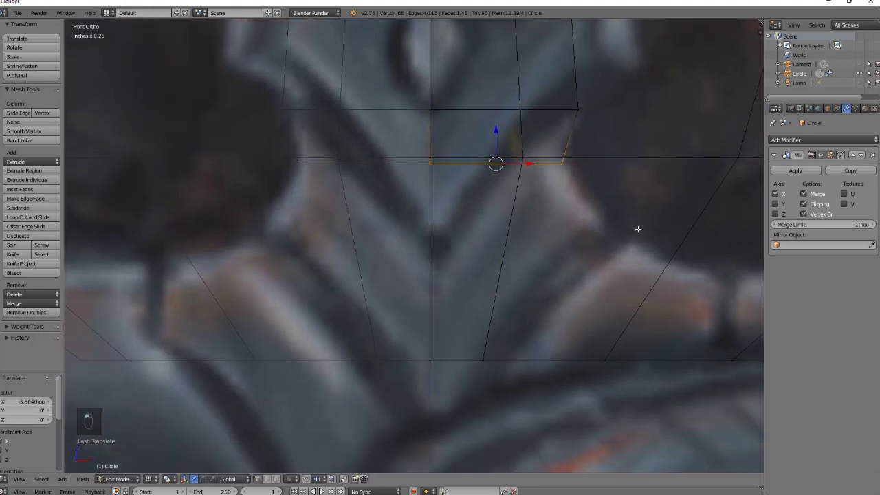
key("e")
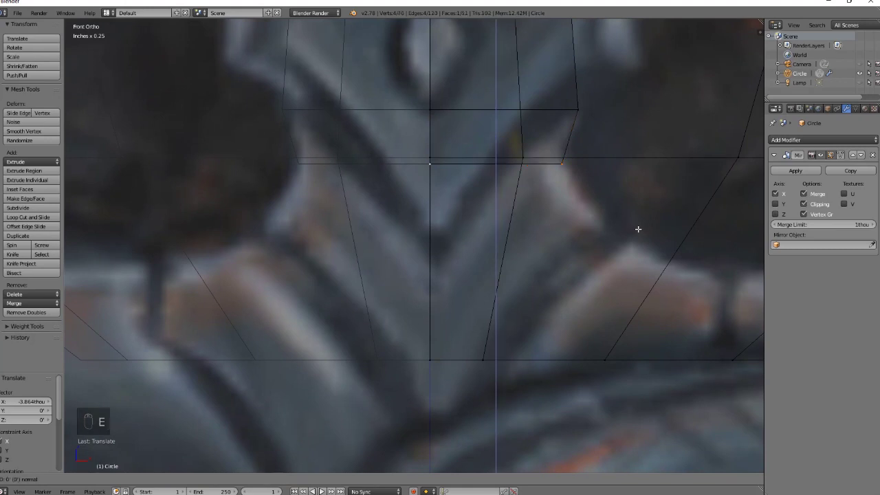
right_click(637, 229)
left_click_drag(496, 132, 504, 200)
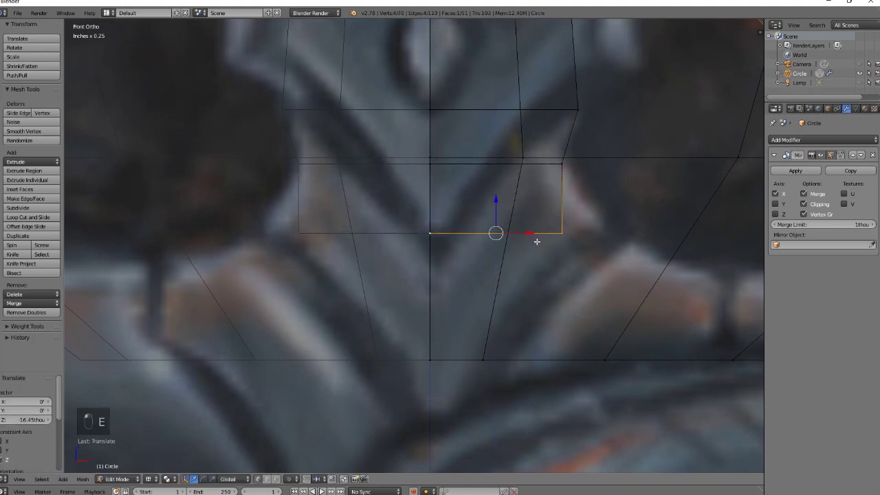
key("g")
key("x")
left_click(587, 242)
Extrude the prong's lower end down about 8 thou and widen it by about 14.3 thou along X.
scroll(582, 252, "down", 5)
scroll(582, 252, "down", 4)
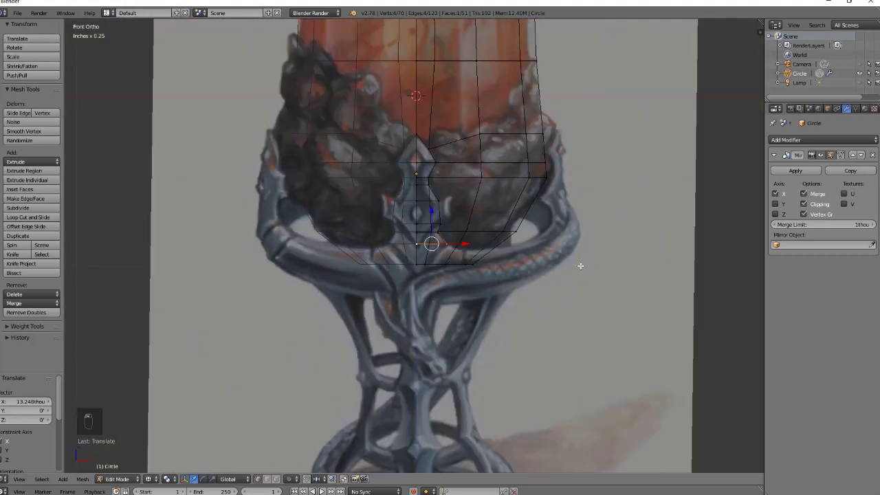
scroll(579, 261, "up", 2)
scroll(498, 264, "up", 3)
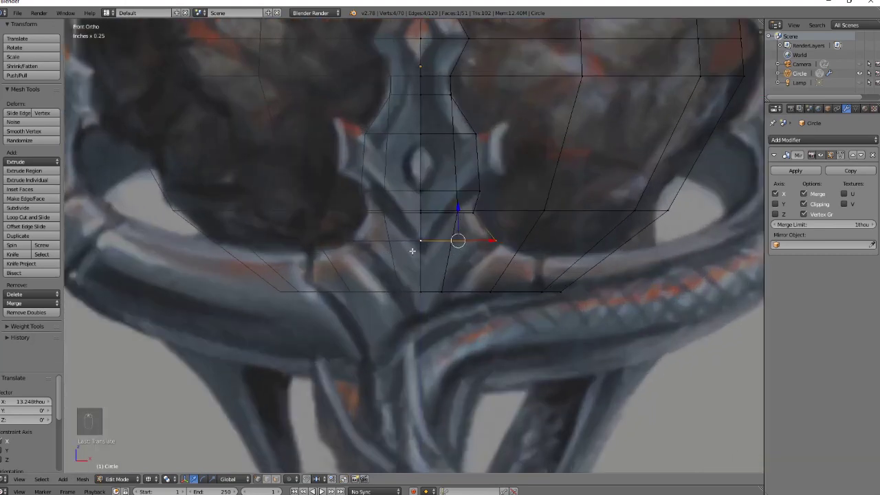
key("e")
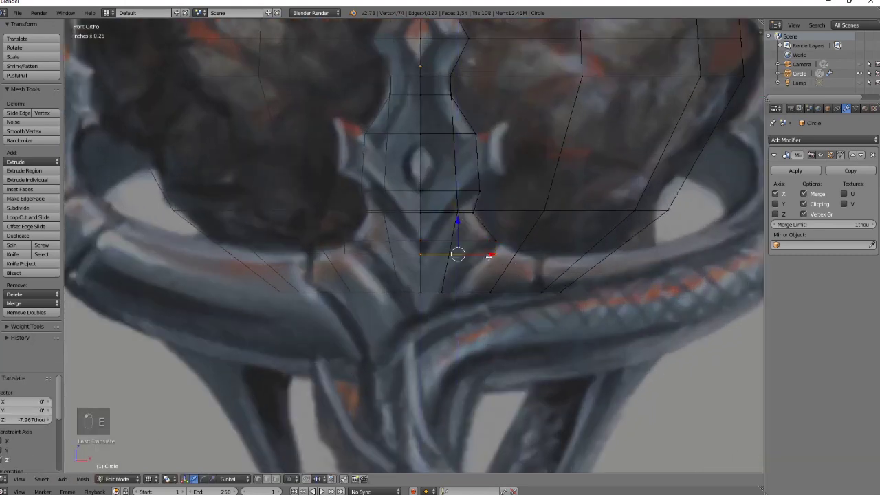
left_click(512, 257)
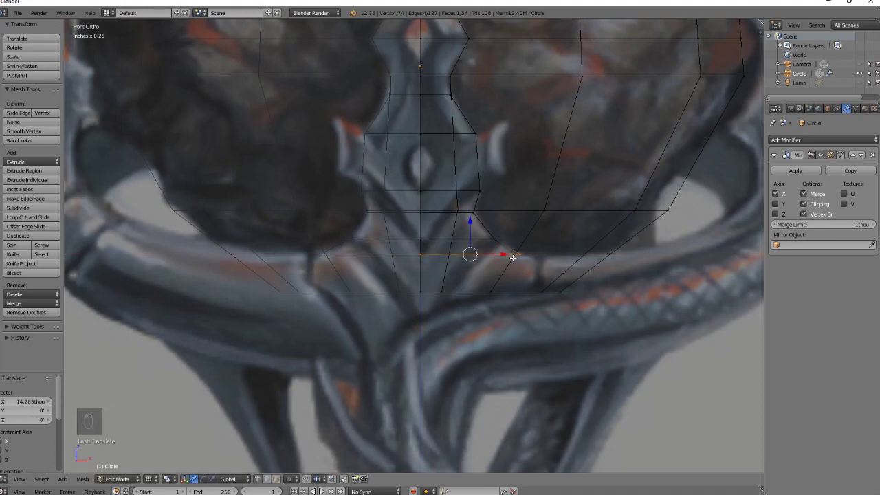
Extrude the prong's lower end down across the upper ring by about 76.6 thou plus a further 2.2 thou.
mouse_move(546, 359)
middle_mouse_down("shift")
mouse_move(552, 183)
mouse_move(536, 365)
middle_mouse_up("shift")
scroll(539, 297, "up", 2, "shift")
scroll(539, 297, "up", 1, "shift")
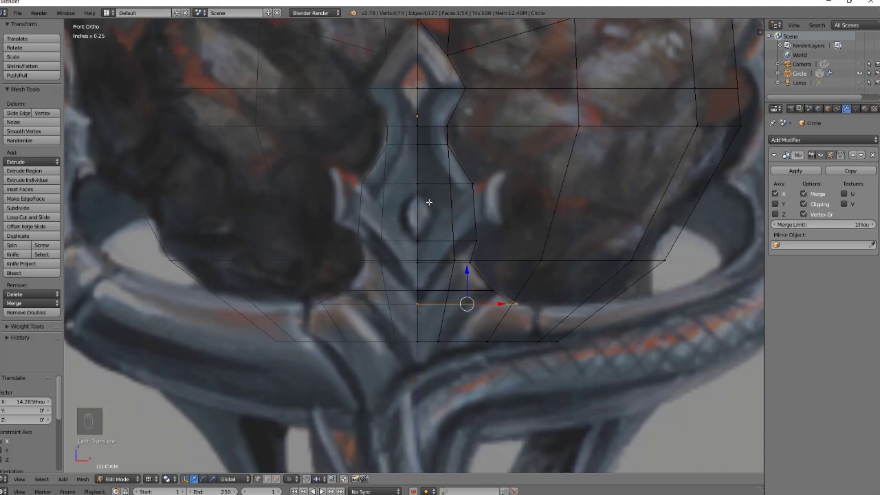
middle_click_drag(487, 378, 491, 265, "shift")
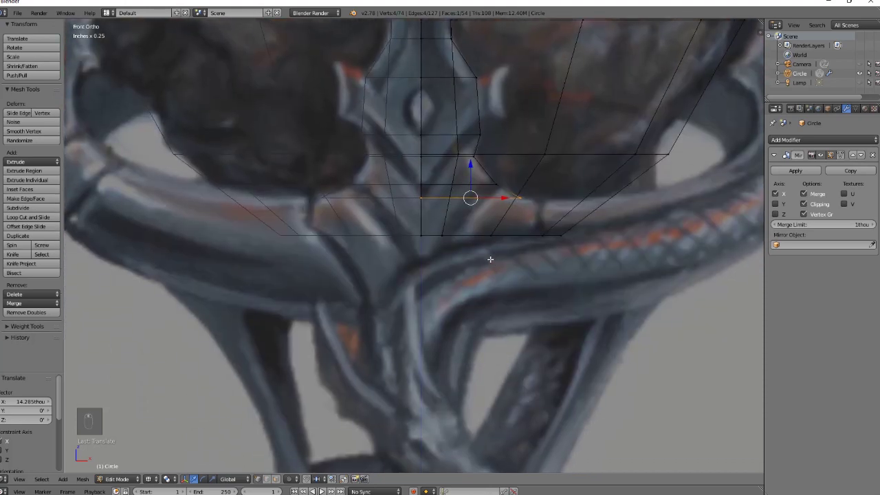
key("e")
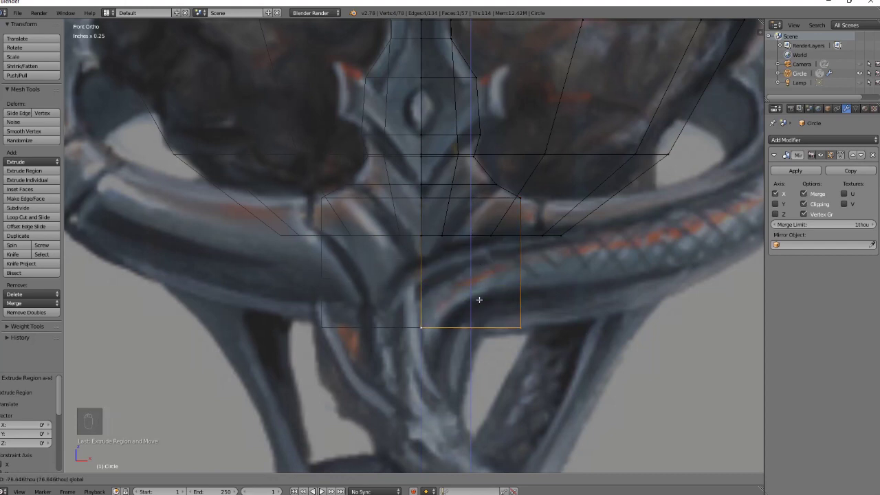
left_click(479, 299)
middle_click_drag(566, 389, 576, 292, "shift")
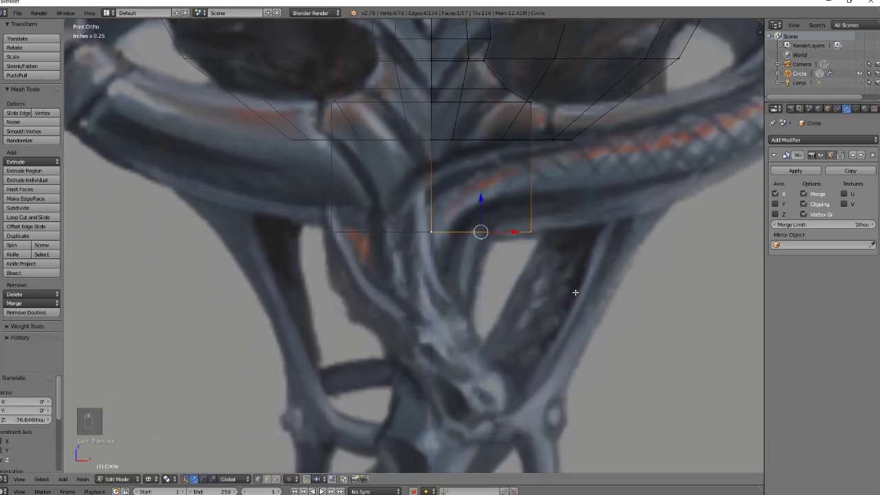
key("g")
key("z")
left_click(481, 200)
Extrude a short section below the upper ring and draw its lower end inward towards the central column.
middle_click_drag(582, 286, 462, 235, "shift")
scroll(526, 195, "down", 3)
middle_click_drag(519, 249, 545, 249)
middle_click_drag(413, 274, 420, 290)
key("KP_1")
middle_click_drag(423, 439, 523, 213, "shift")
key("KP_1")
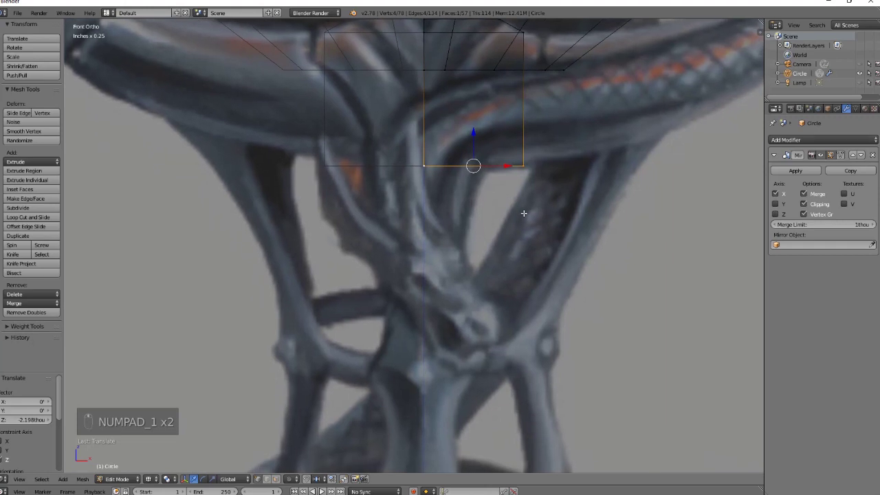
key("e")
left_click_drag(475, 132, 447, 150)
left_click_drag(479, 180, 484, 182)
left_click(483, 182)
Extrude the column down about 57.4 thou along Z and narrow its lower end along X to follow the reference.
middle_click_drag(500, 227, 498, 143, "shift")
key("e")
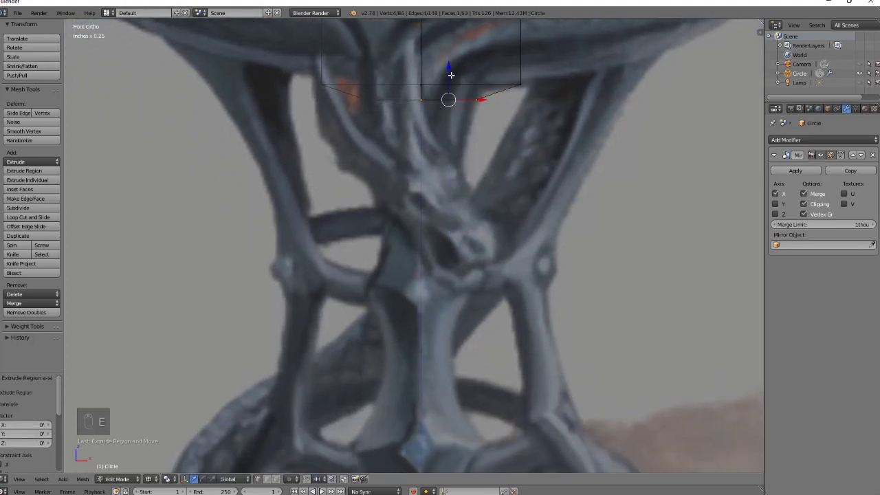
left_click(441, 167)
key("g")
key("x")
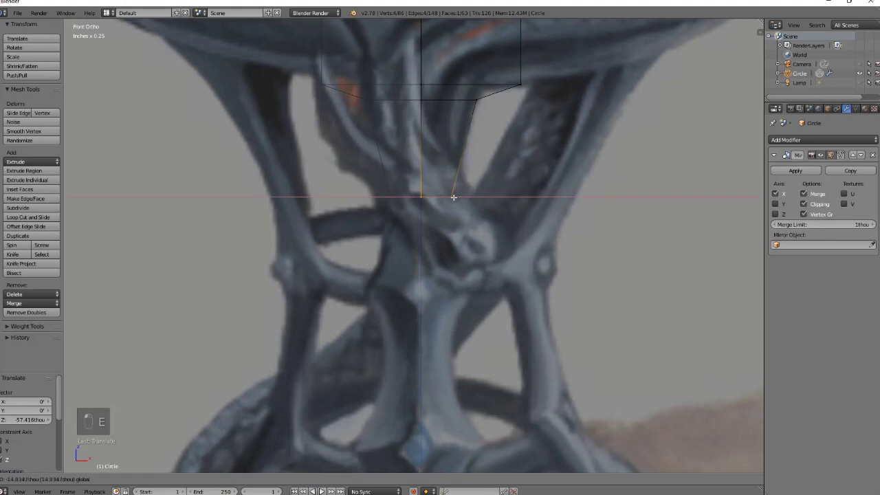
left_click(458, 195)
Extrude the column down about 36.5 thou behind the dragon's head and widen its lower end by about 3.3 thou.
middle_click_drag(457, 259, 454, 162, "shift")
key("e")
right_click(452, 137)
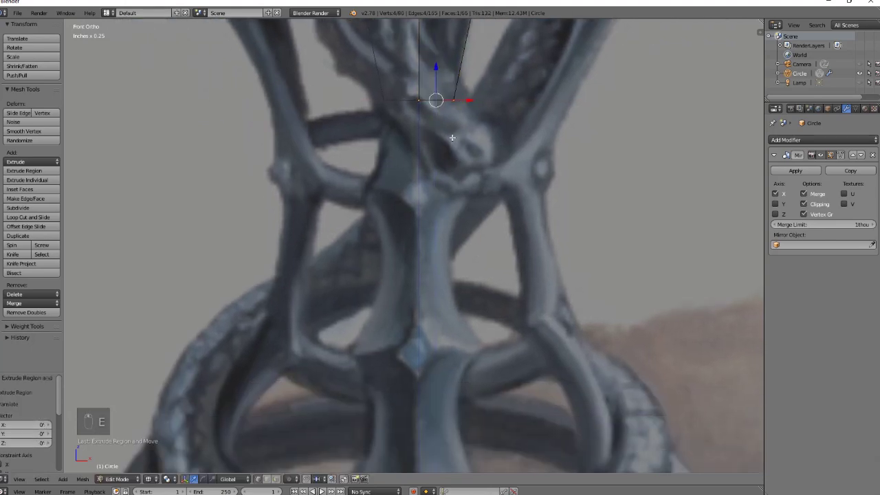
left_click_drag(435, 69, 454, 150)
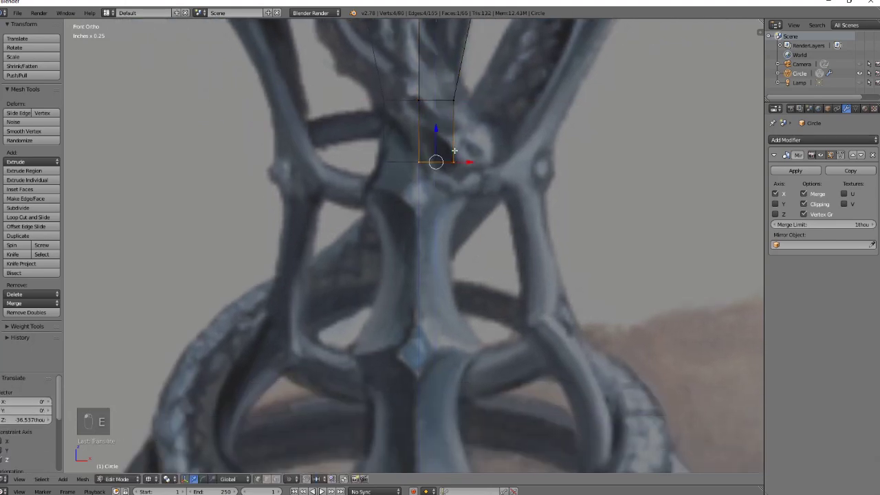
key("e")
left_click(454, 150)
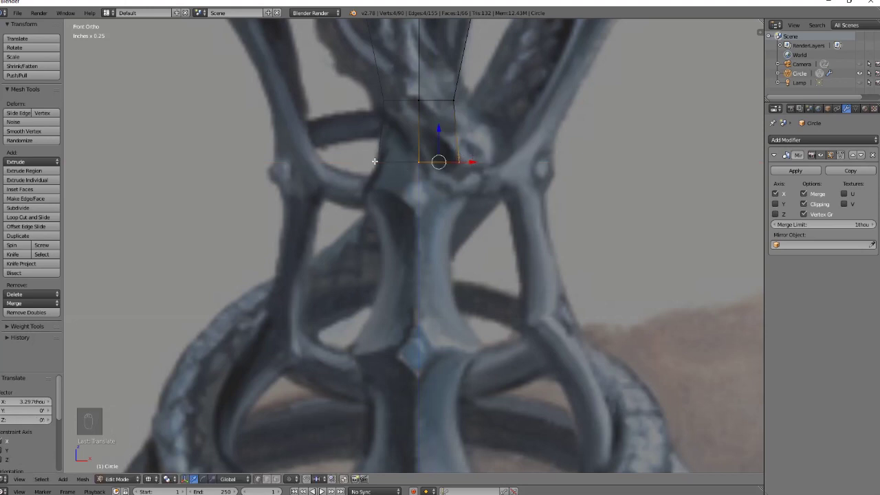
Extrude the column down about 20.3 thou to its upper flare and widen the new end by about 5.8 thou.
key("e")
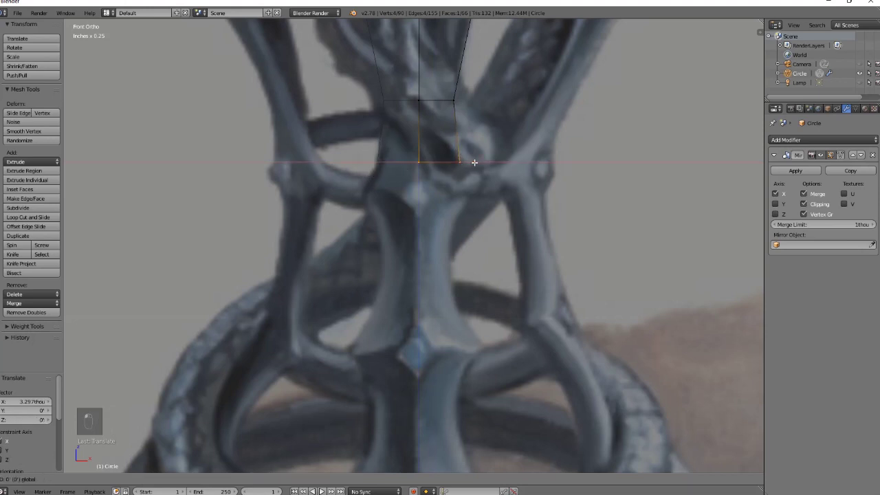
middle_click_drag(485, 275, 487, 212, "shift")
key("e")
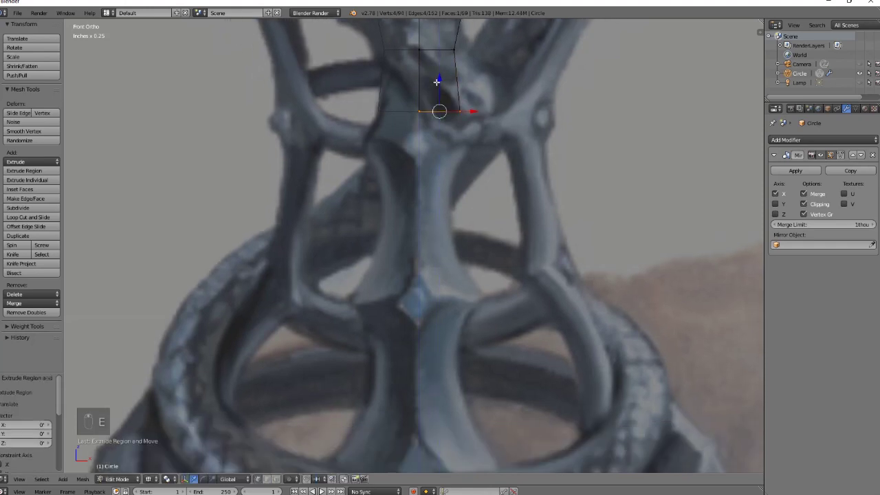
key("e")
left_click(447, 114)
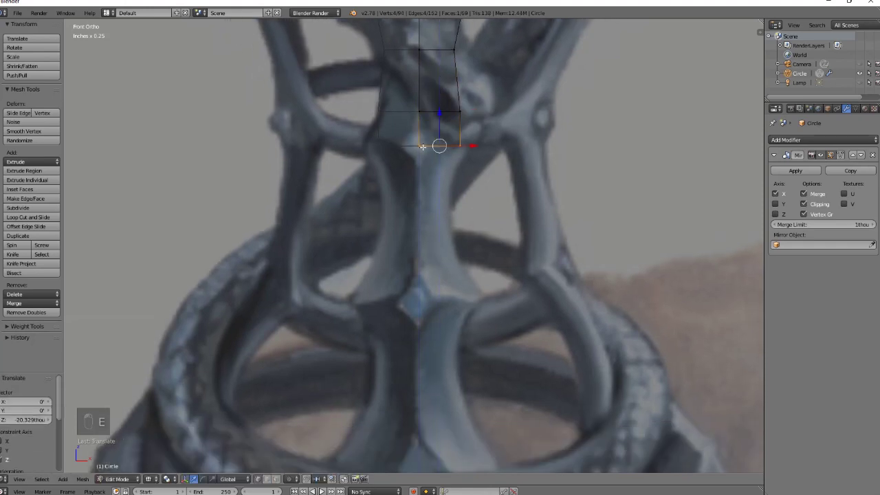
left_click_drag(470, 143, 481, 146)
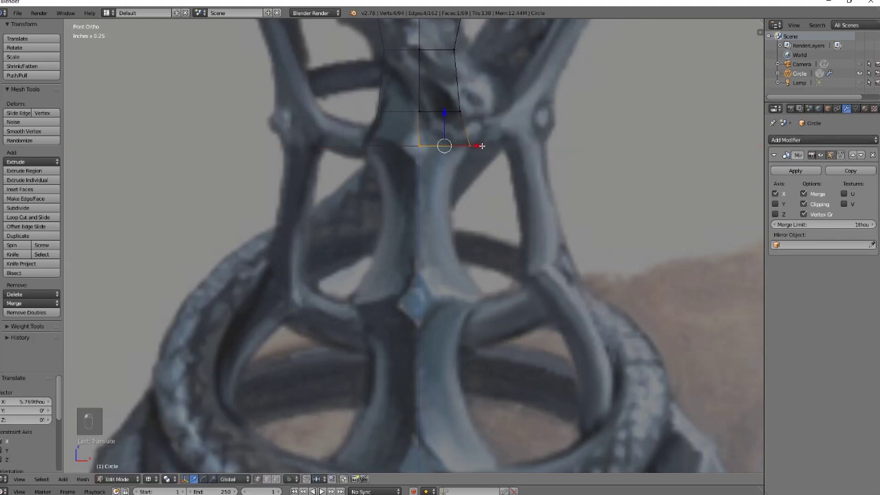
Extrude the column down to the scaled lower ring in six sections, flaring it at the blue diamond and by about 17.3 thou at its base.
key("ctrl+z")
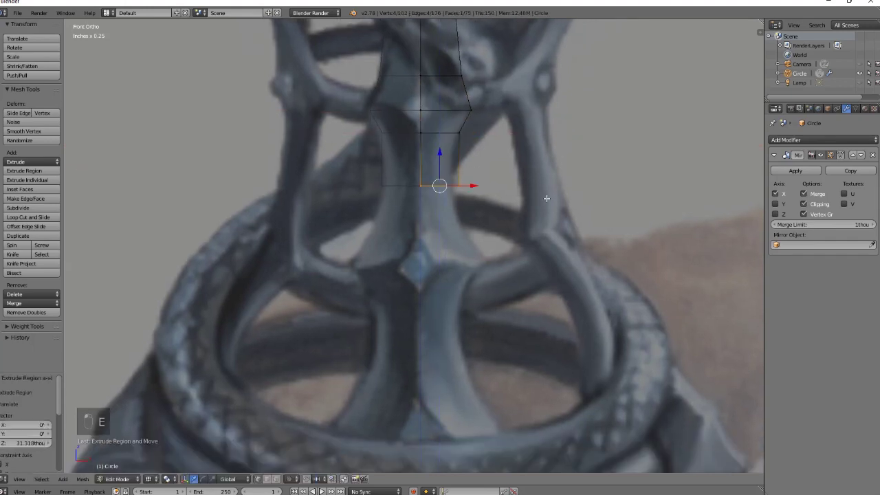
left_click_drag(471, 182, 468, 182)
right_click(468, 182)
key("ctrl+z")
key("ctrl+z")
key("e")
right_click(436, 149)
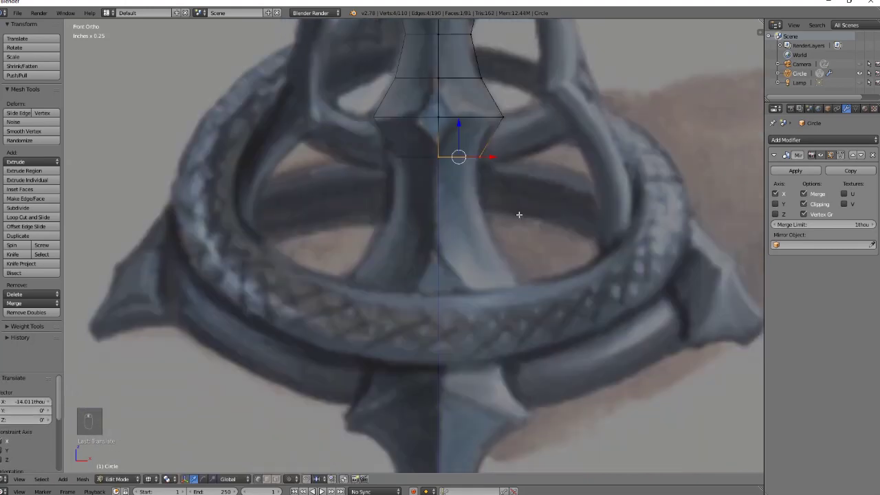
key("e")
left_click(463, 213)
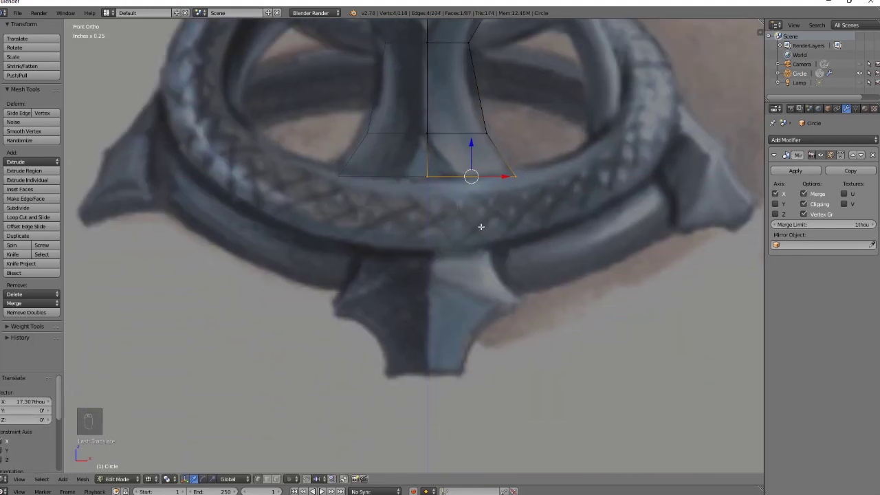
Extrude the column's base down in four sections to form the front foot, narrowing its bottom end by about 7.1 thou along X.
scroll(474, 220, "up", 4)
scroll(474, 221, "down", 7)
key("KP_3")
key("KP_1")
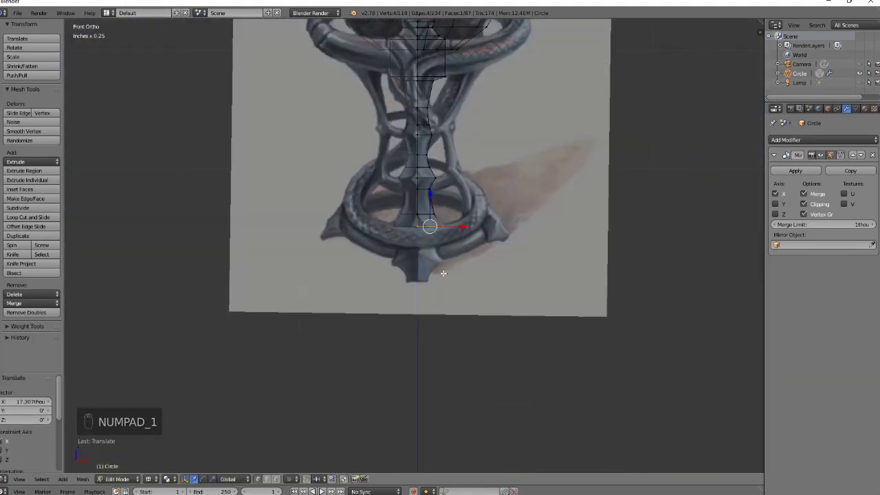
scroll(503, 164, "down", 5)
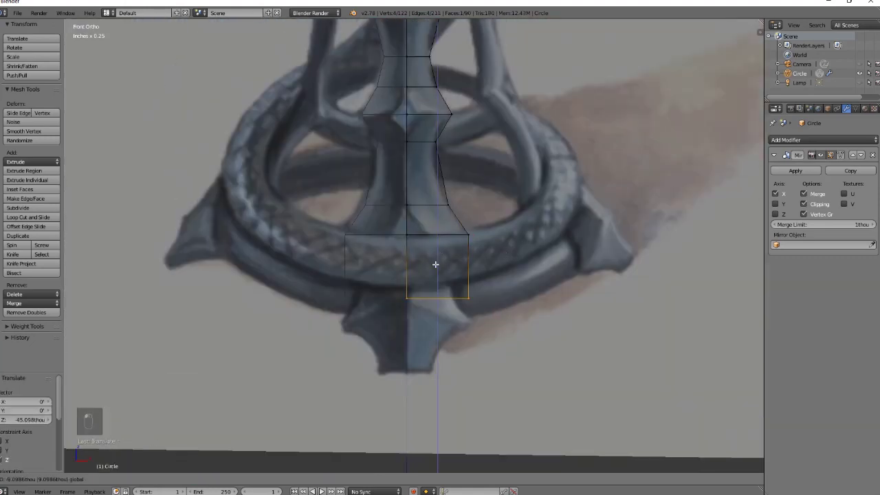
right_click(420, 295)
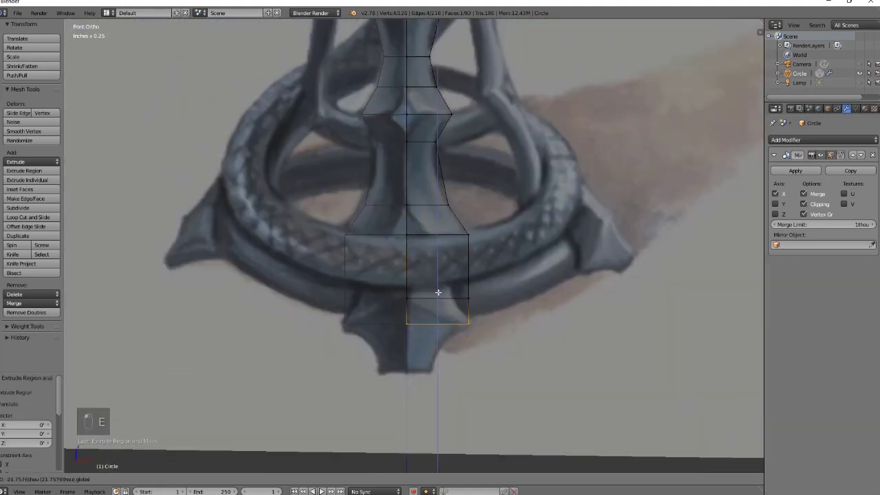
key("e")
left_click(560, 318)
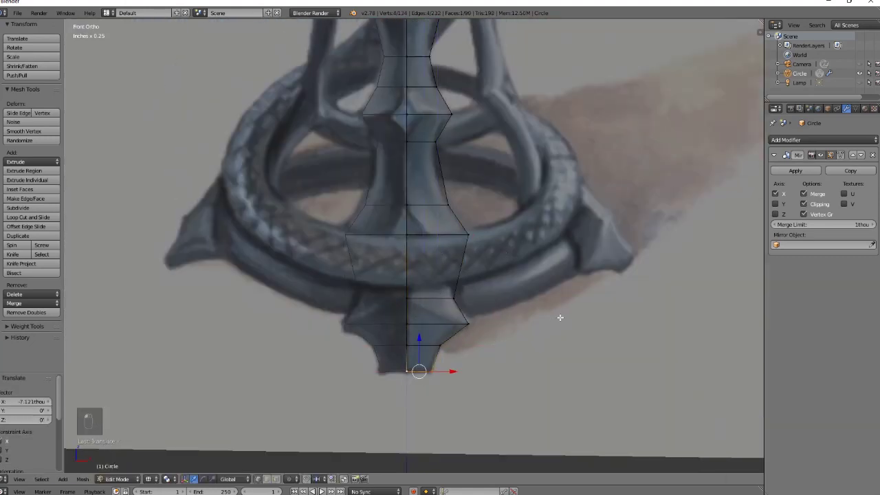
scroll(556, 305, "down", 4)
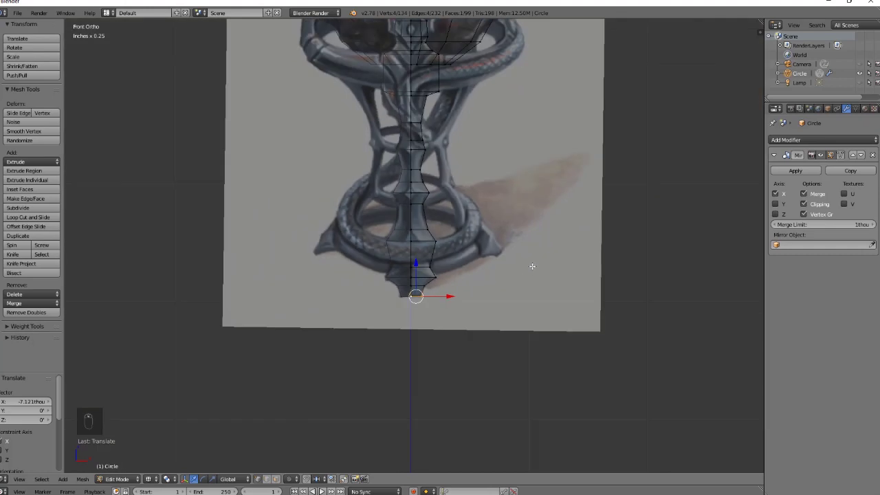
Examine the front prong and column against the reference in solid and wireframe display, focusing on the spiked section around the oval gem.
key("z")
scroll(523, 245, "down", 5)
scroll(502, 213, "up", 5)
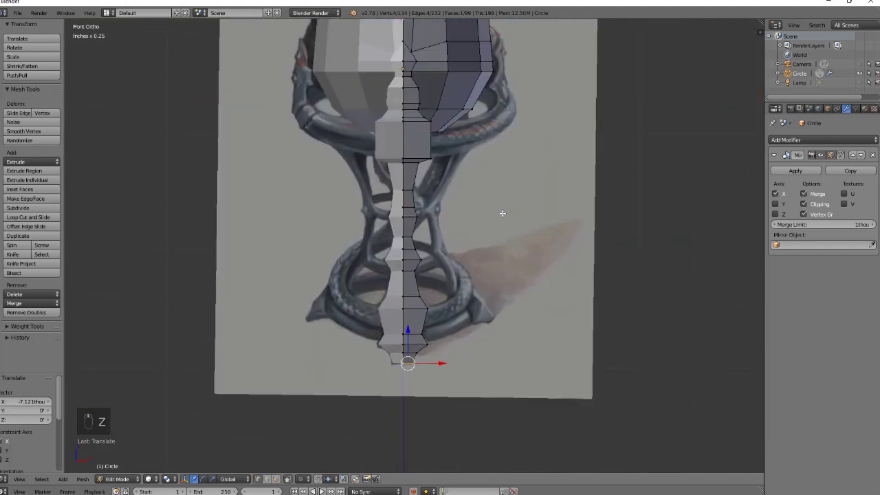
middle_click_drag(485, 155, 488, 169, "shift")
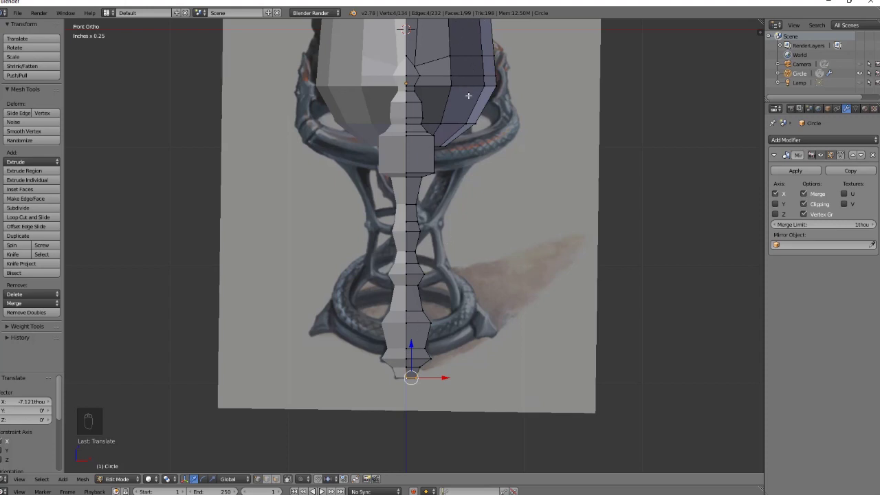
scroll(468, 96, "up", 5)
middle_click_drag(457, 137, 452, 358, "shift")
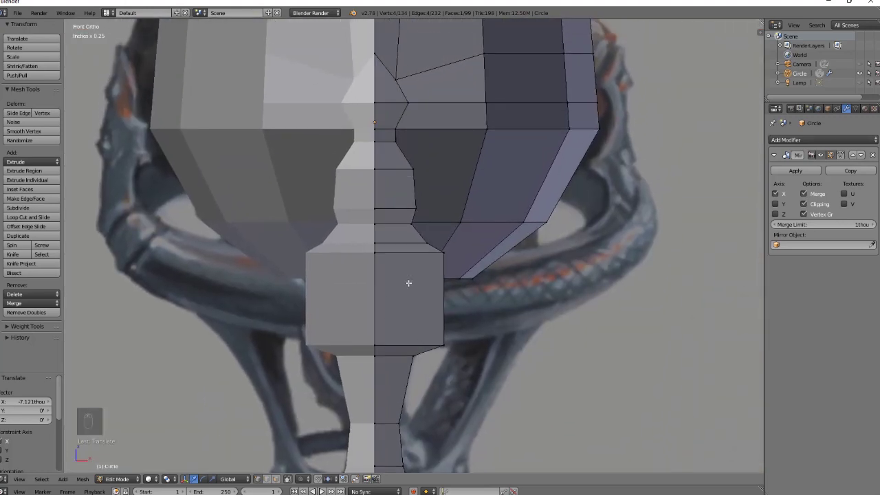
scroll(414, 193, "up", 6)
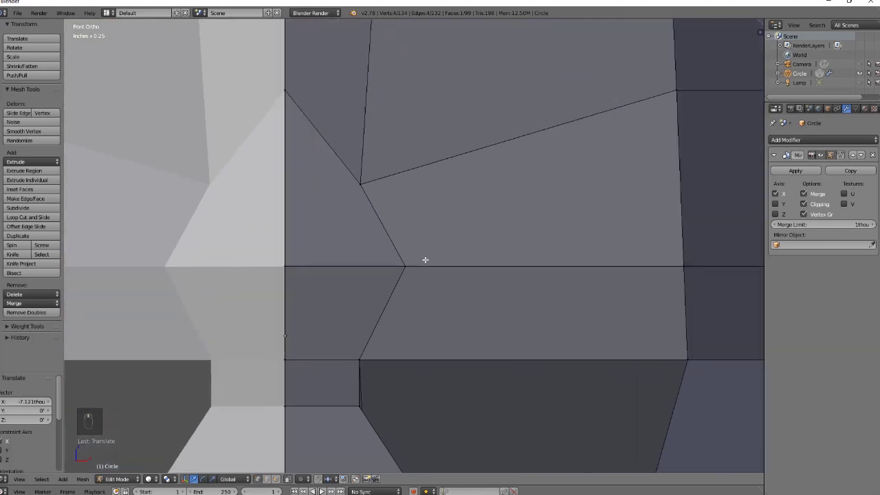
middle_click_drag(425, 260, 507, 218, "shift")
key("z")
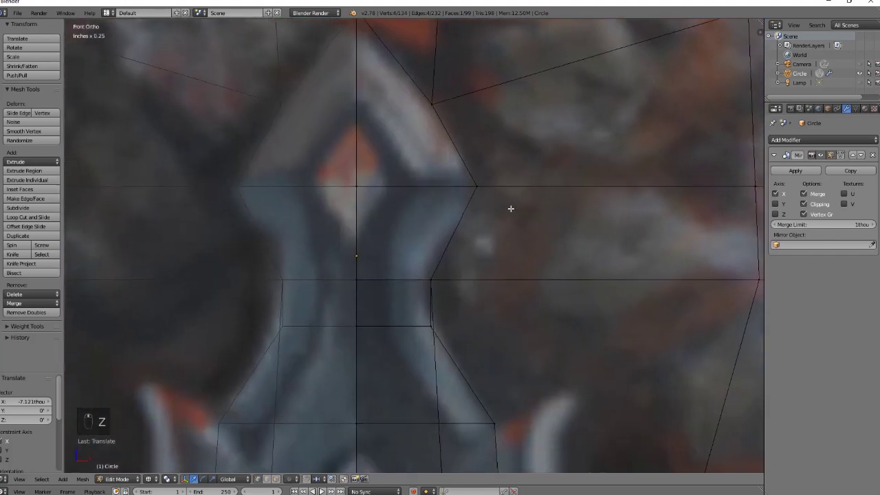
scroll(507, 219, "down", 8)
scroll(501, 222, "up", 8)
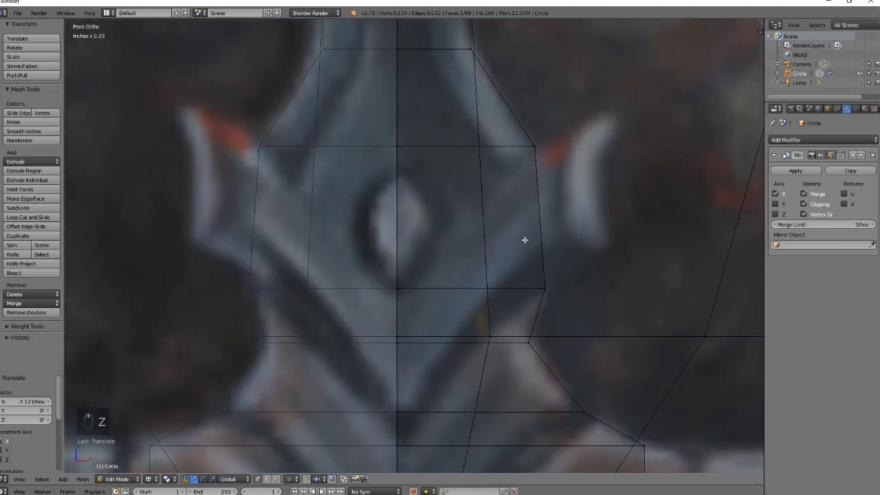
scroll(524, 239, "down", 2)
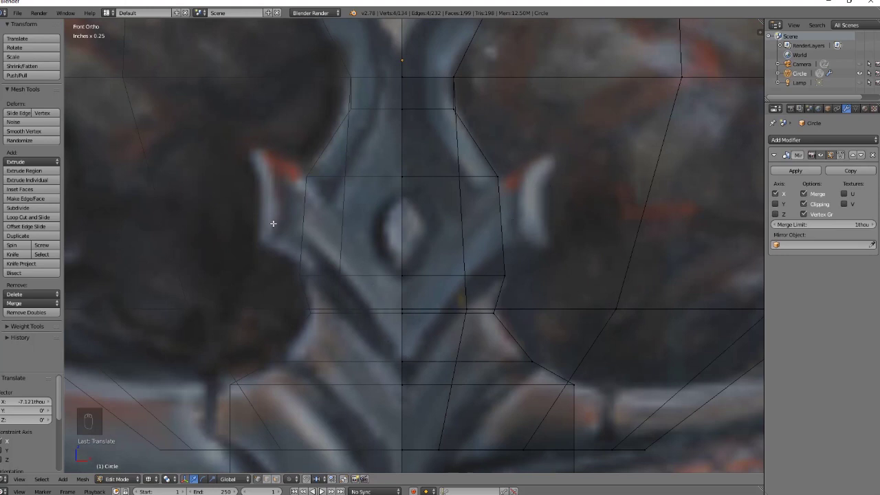
scroll(421, 185, "down", 4)
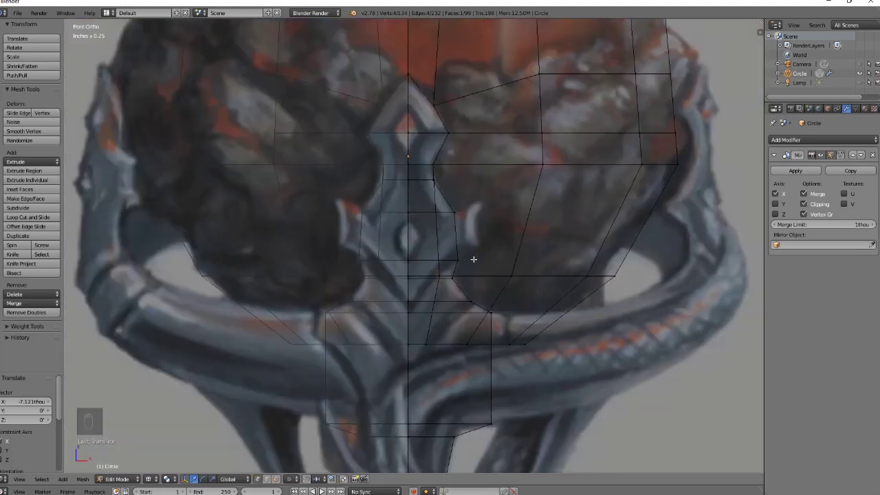
Extrude the side faces of the front prong beside the oval gem outward about 8.5 thou along their normal.
scroll(459, 253, "up", 6)
middle_click_drag(549, 272, 533, 248, "shift")
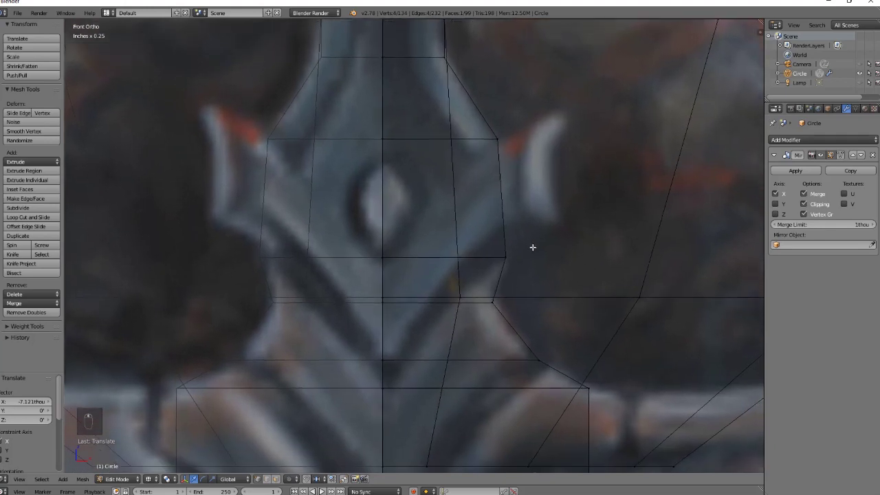
middle_click_drag(564, 194, 534, 243)
right_click(535, 249)
right_click(520, 138, "shift")
right_click(520, 145, "shift")
key("KP_1")
middle_click_drag(565, 156, 503, 211, "shift")
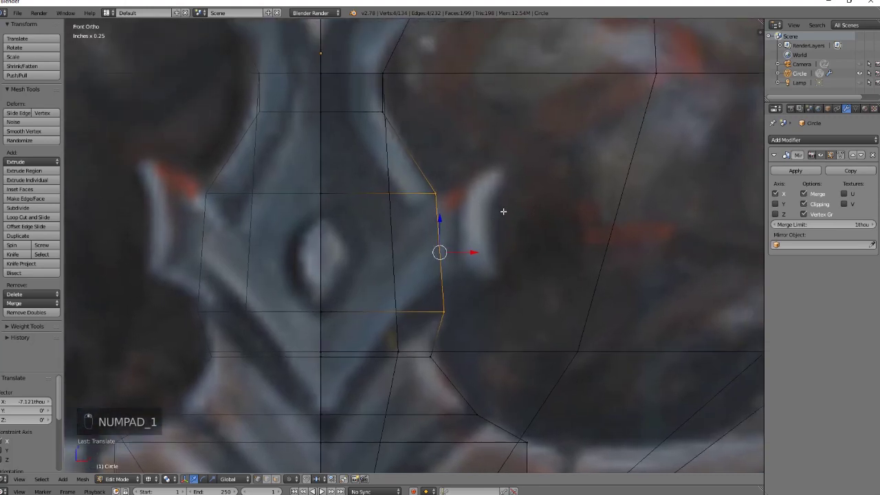
key("e")
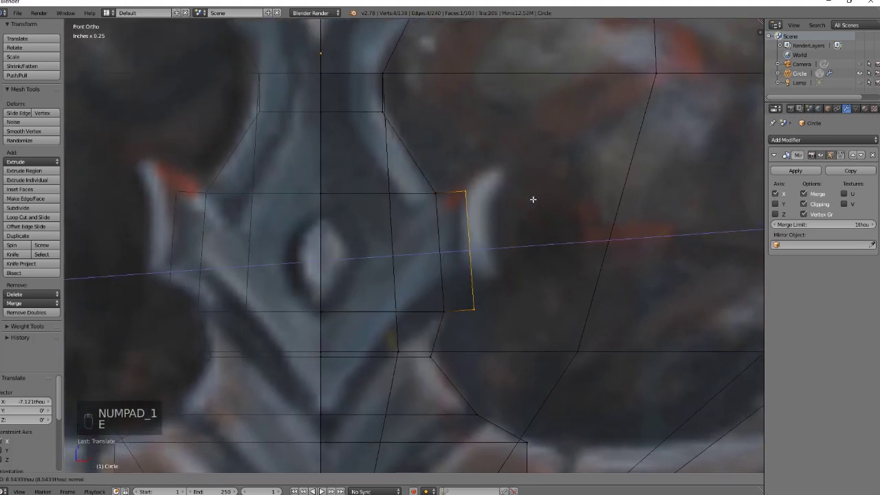
left_click(533, 200)
Raise the extruded side end about 2.9 thou along Z and shrink its height slightly.
left_click_drag(471, 214, 469, 205)
key("s")
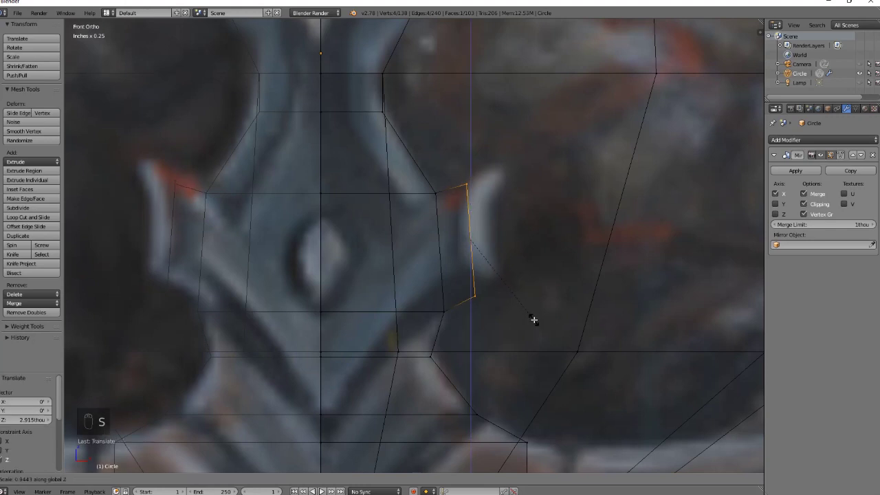
left_click(531, 316)
left_click(471, 203)
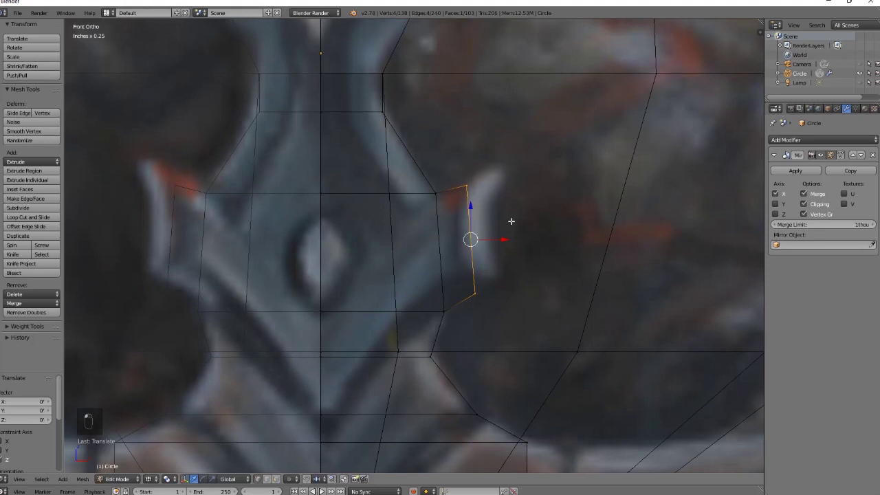
Extrude the side end outward again about 6.8 thou along X, then raise and rotate it to follow the painted spike.
key("e")
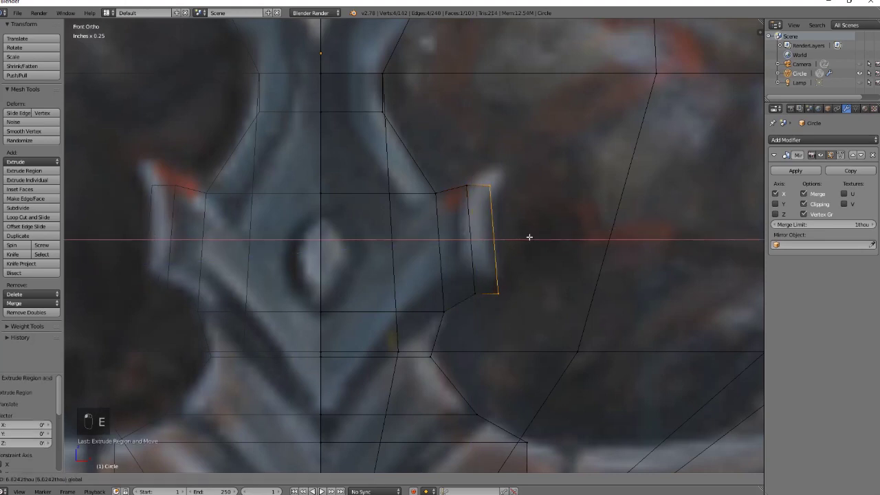
left_click(530, 238)
left_click_drag(495, 205, 509, 187)
key("r")
left_click(564, 204)
left_click(531, 223)
Add a centred horizontal loop cut through the gem section and pull its outermost vertices inward along X to curve the spike's edge.
key("ctrl+r")
left_click(490, 224)
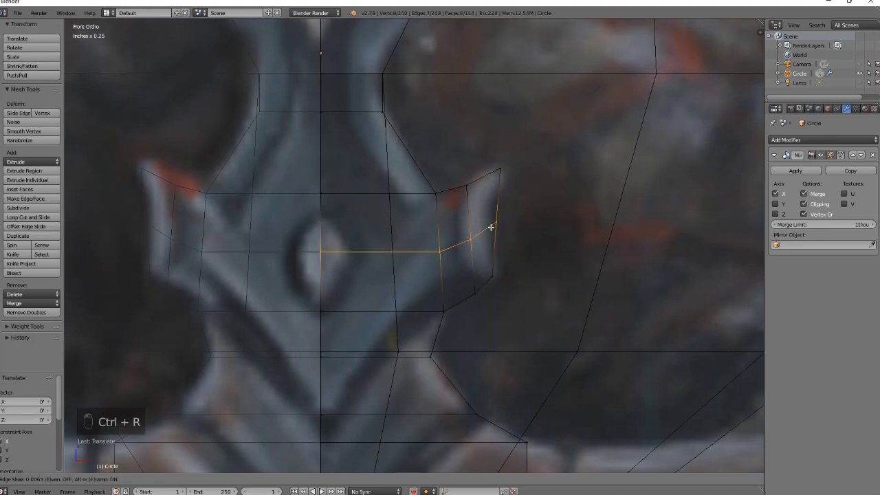
left_click(491, 226)
key("a")
right_click(495, 222)
key("g")
key("x")
right_click(524, 222)
Shift the spike's lower outer corner outward along X and nudge its upper tip to match the reference.
key("b")
middle_click_drag(491, 222, 505, 283)
key("g")
key("x")
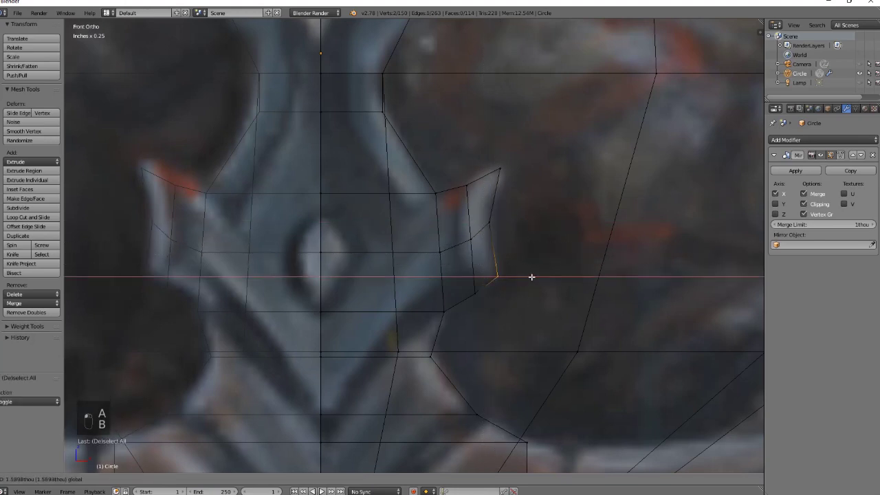
left_click(533, 276)
key("a")
key("b")
left_click_drag(491, 159, 519, 181)
key("g")
left_click(521, 185)
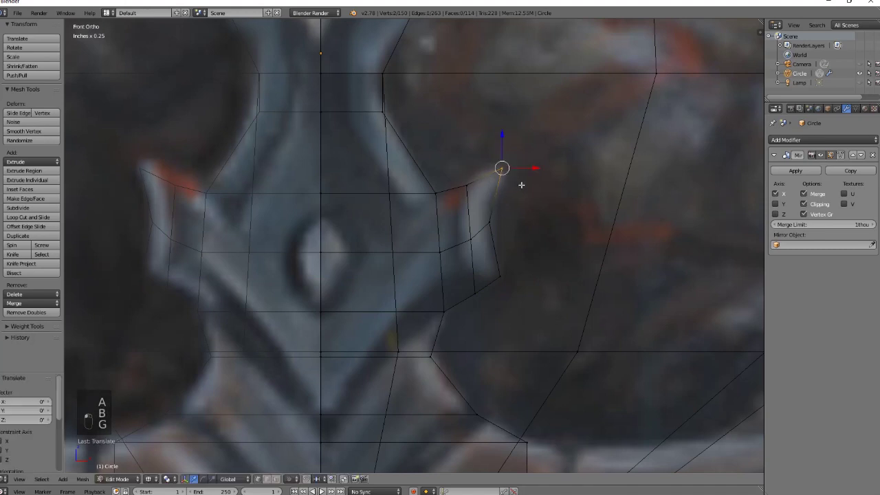
Inspect the column below the spikes and the whole stand against the reference in front view.
middle_click_drag(541, 308, 554, 254, "shift")
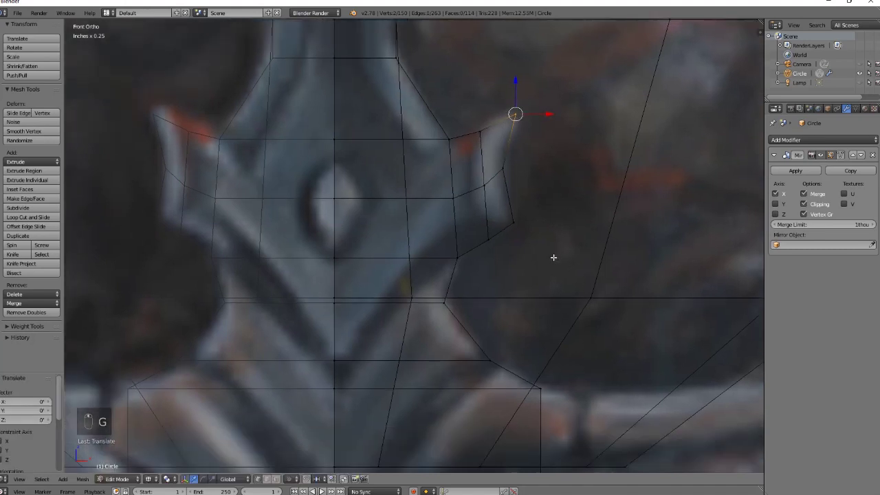
scroll(547, 268, "down", 4)
middle_click_drag(575, 377, 555, 334, "shift")
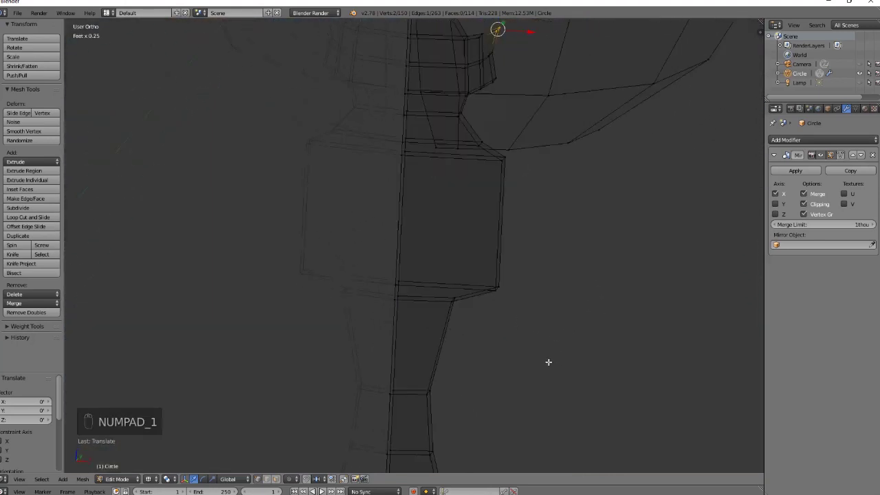
key("KP_1")
scroll(508, 309, "down", 4)
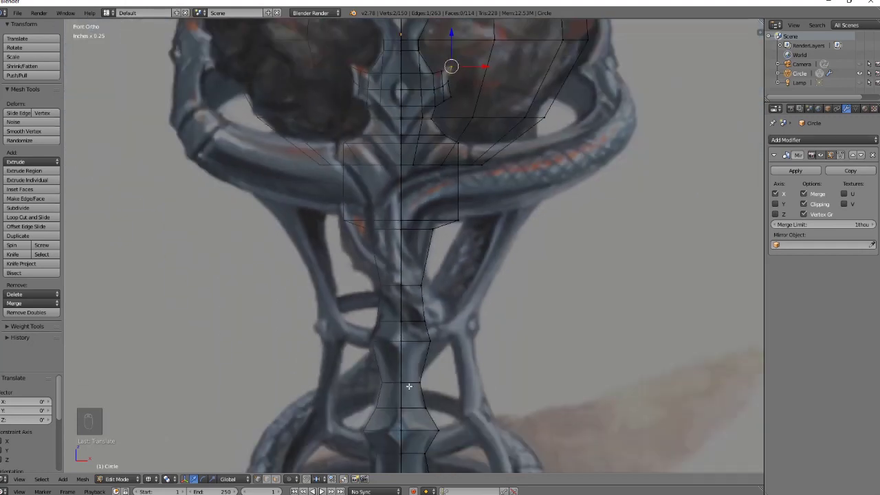
scroll(451, 362, "down", 5)
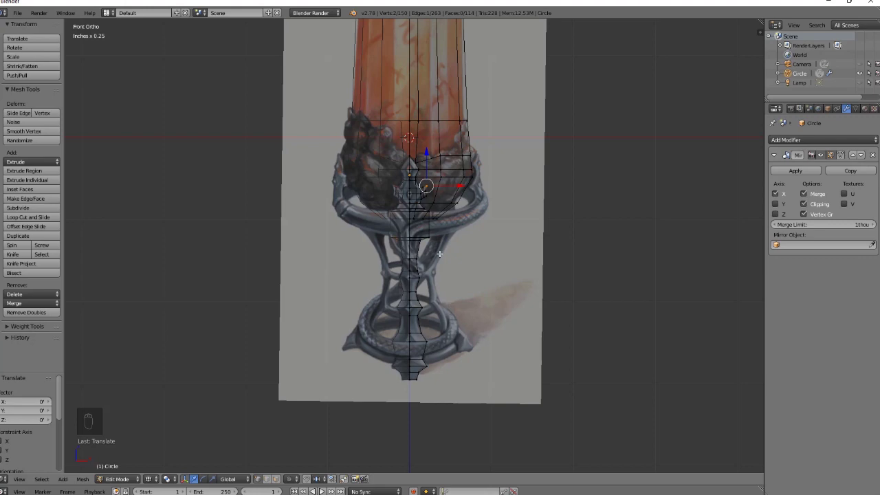
Examine the column's straight side profile against the reference's curved prong in right view, in both solid and wireframe display.
middle_click_drag(439, 253, 429, 291)
key("KP_3")
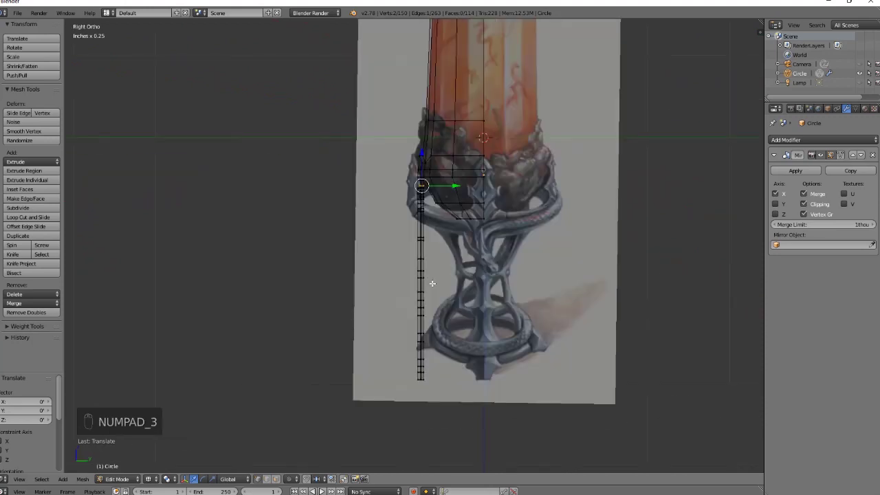
scroll(433, 283, "up", 7)
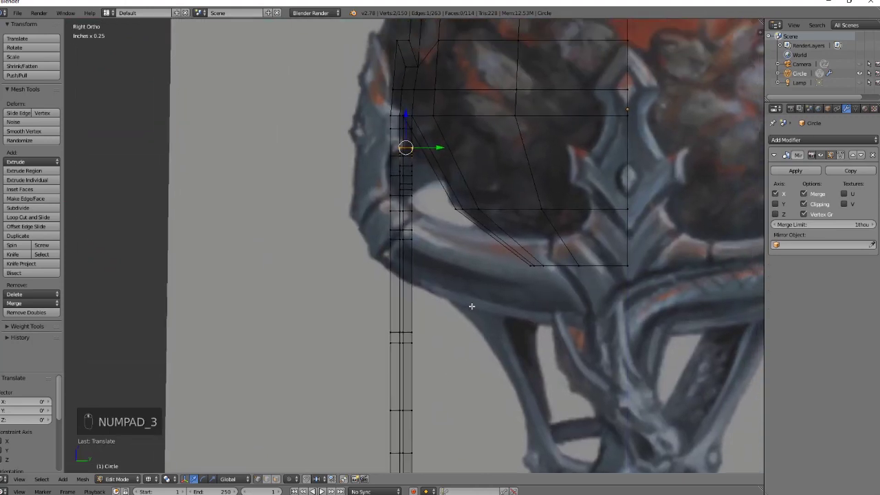
middle_click_drag(471, 306, 462, 343, "shift")
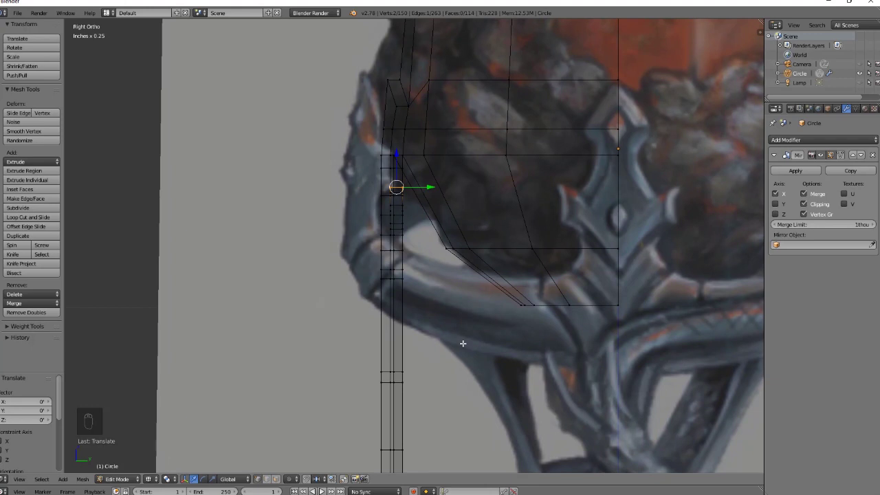
key("z")
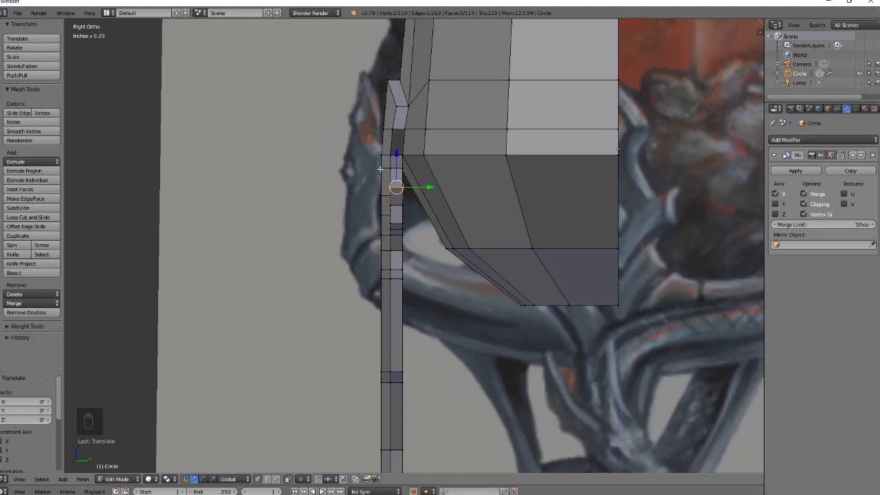
scroll(469, 231, "up", 4)
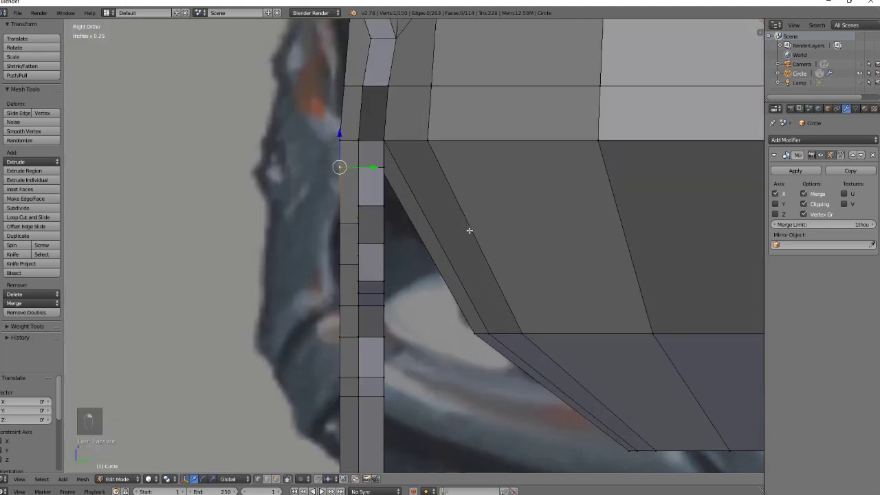
key("z")
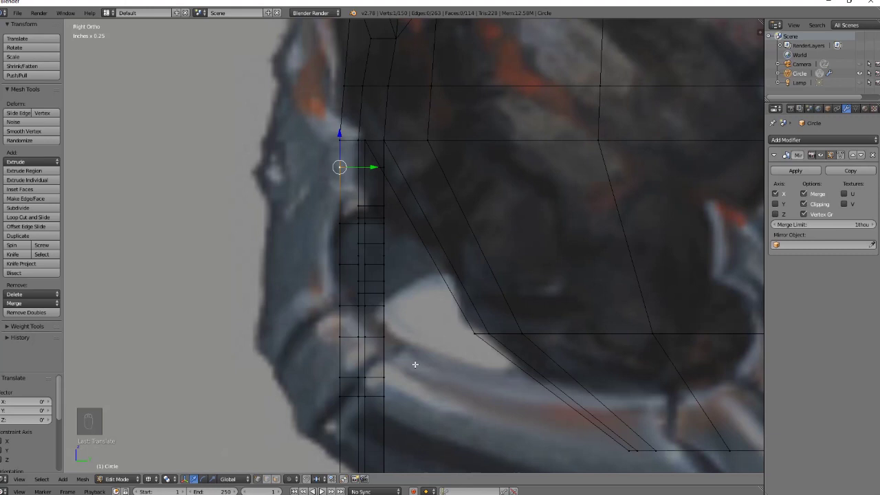
scroll(416, 365, "down", 8)
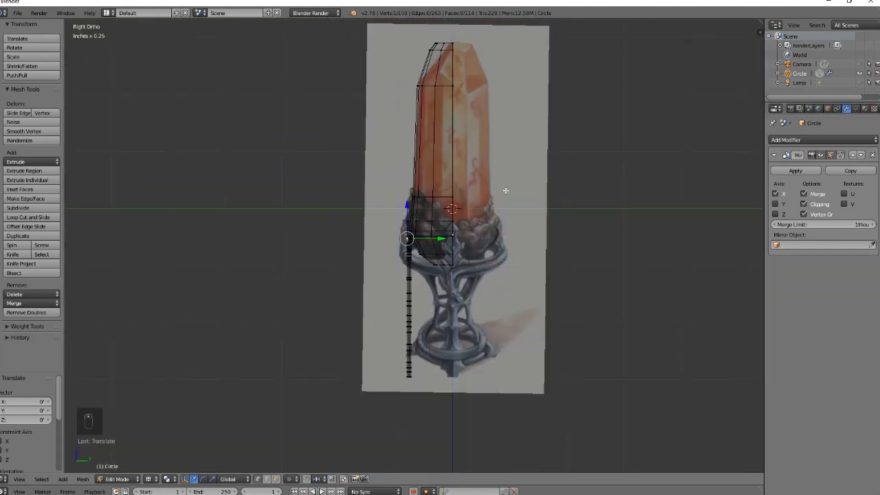
scroll(501, 191, "up", 8)
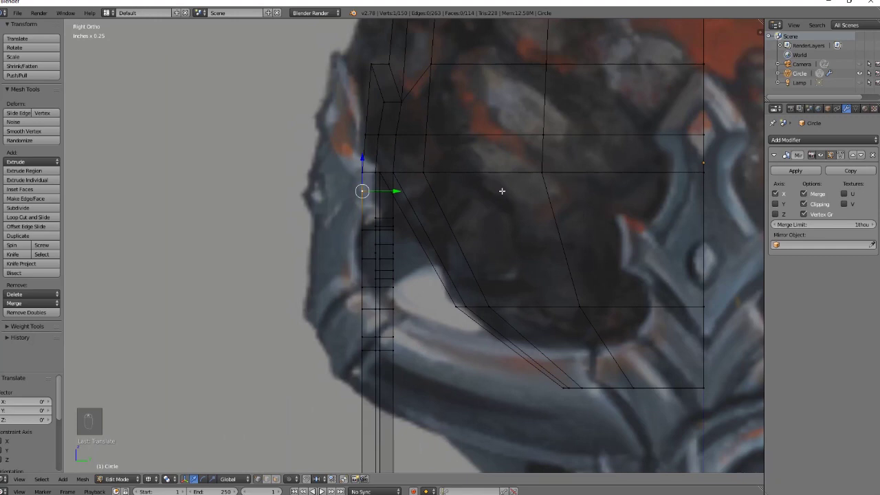
scroll(422, 331, "down", 3)
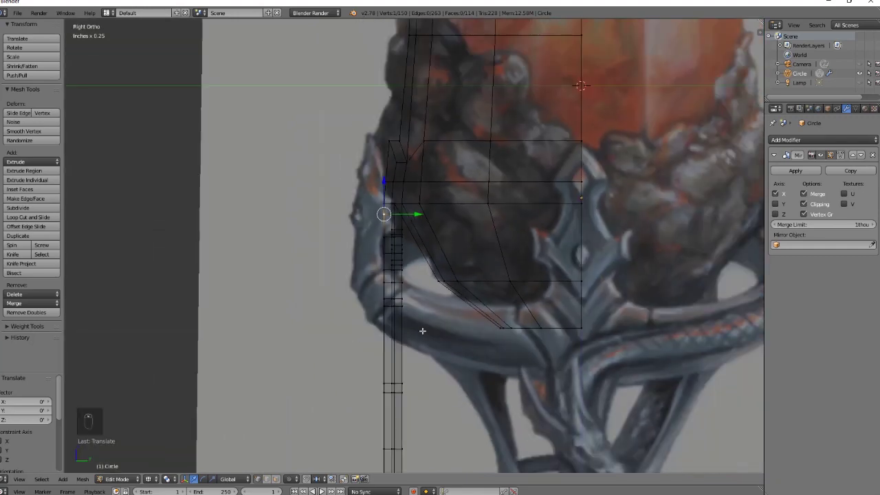
scroll(429, 280, "up", 3)
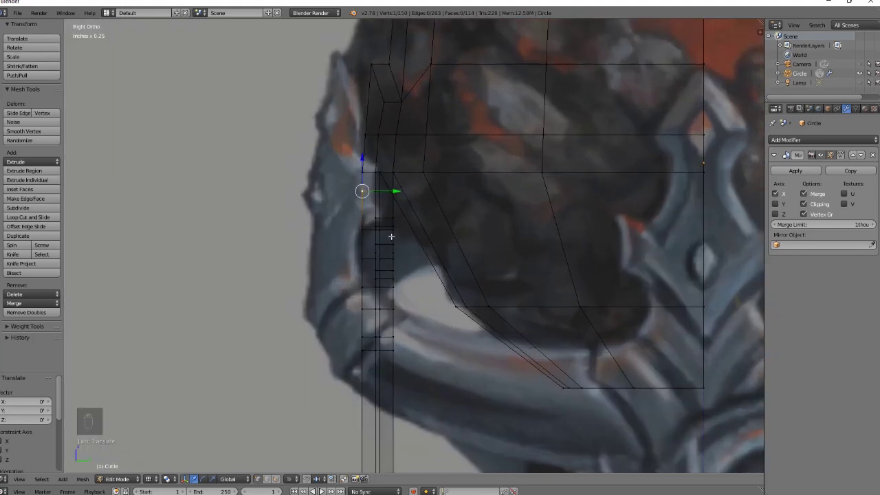
Enable proportional editing and move the selected front vertex of the ornament about -9.34 thou along Y with a reduced influence radius.
left_click(291, 479)
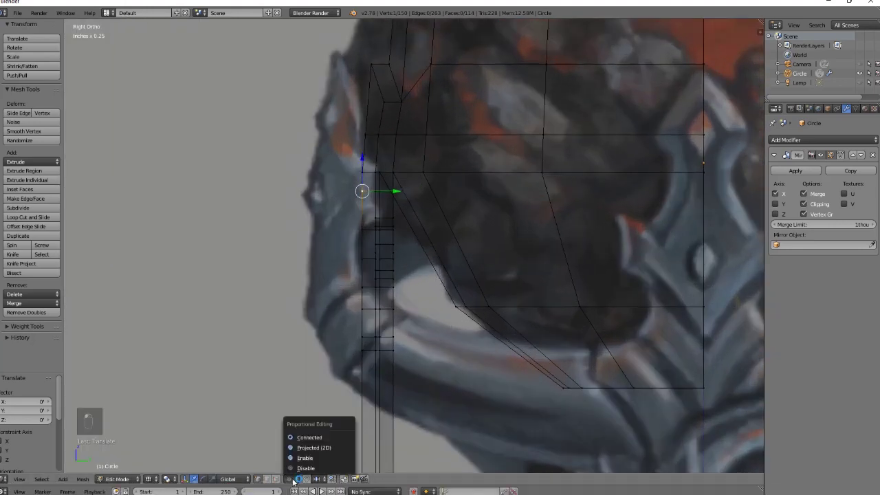
left_click(309, 458)
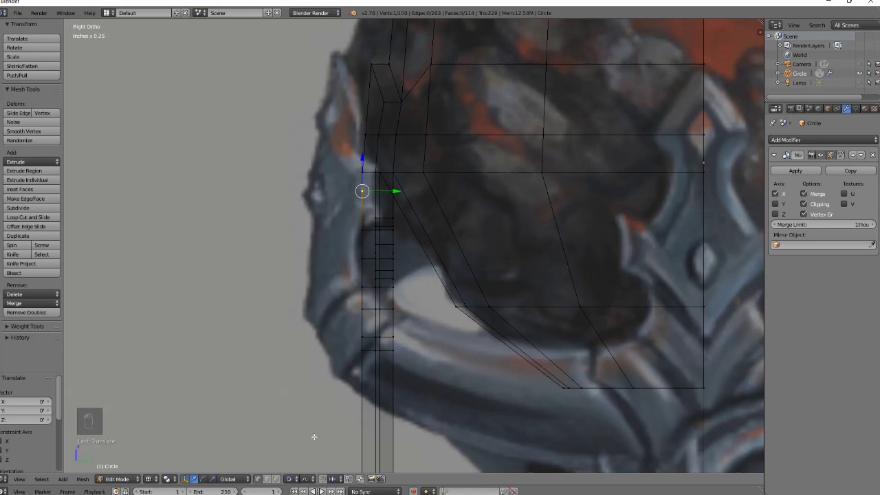
left_click(397, 192)
scroll(398, 193, "down", 13)
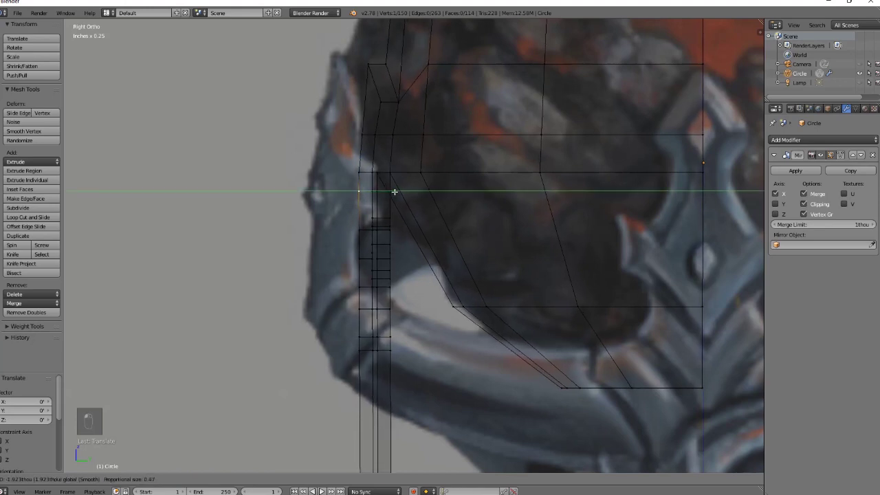
scroll(393, 193, "down", 13)
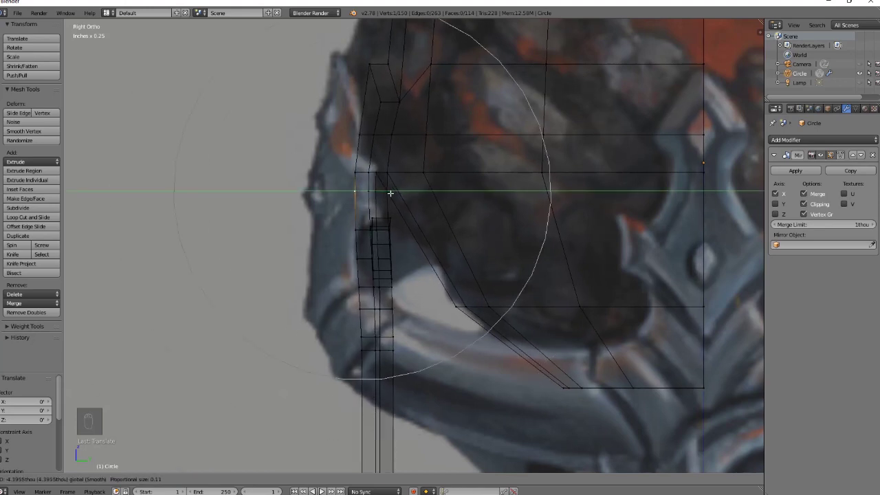
left_click_drag(390, 193, 382, 197)
left_click(382, 197)
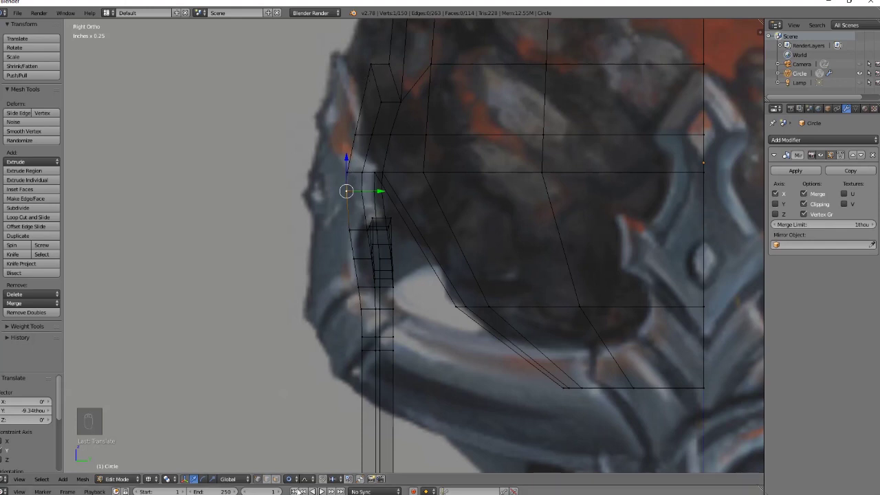
Try moving the lower front vertex at ring height along Y, and undo the move.
left_click(292, 479)
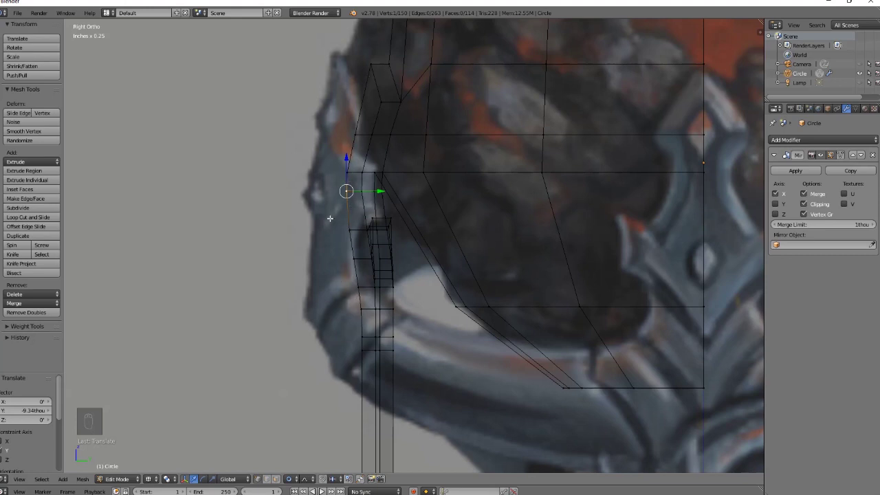
left_click(291, 480)
left_click(292, 468)
right_click(359, 308)
left_click_drag(392, 308, 627, 279)
key("ctrl+z")
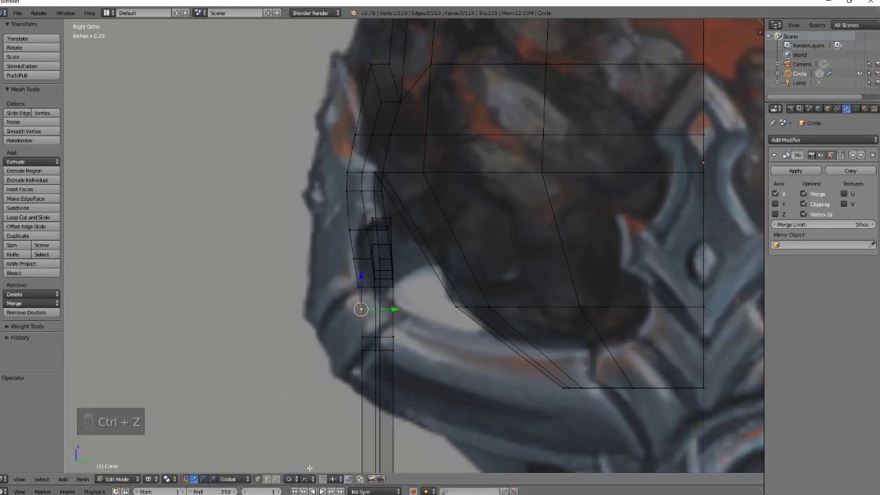
Disable proportional editing, try pulling the lower front vertices individually outward along Y, and undo these moves.
left_click(291, 479)
left_click(305, 468)
left_click_drag(392, 309, 292, 335)
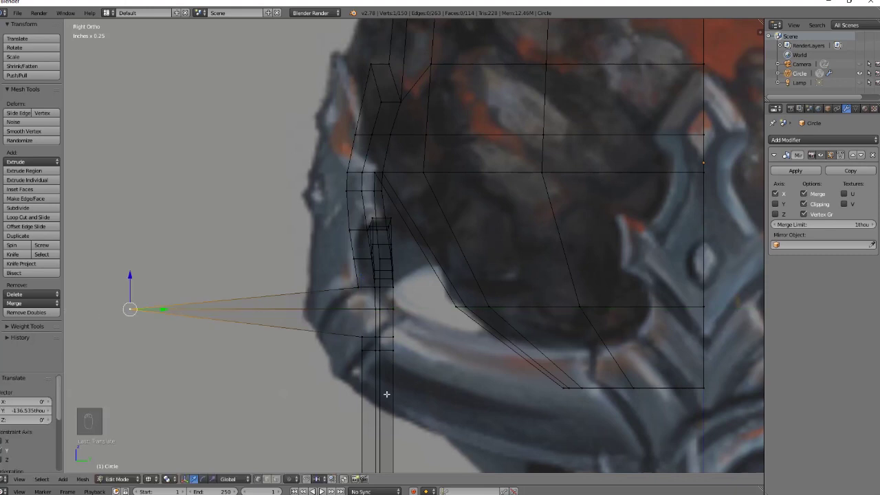
right_click(357, 287)
left_click_drag(387, 286, 327, 295)
key("ctrl+z")
key("ctrl+z")
key("ctrl+z")
key("ctrl+z")
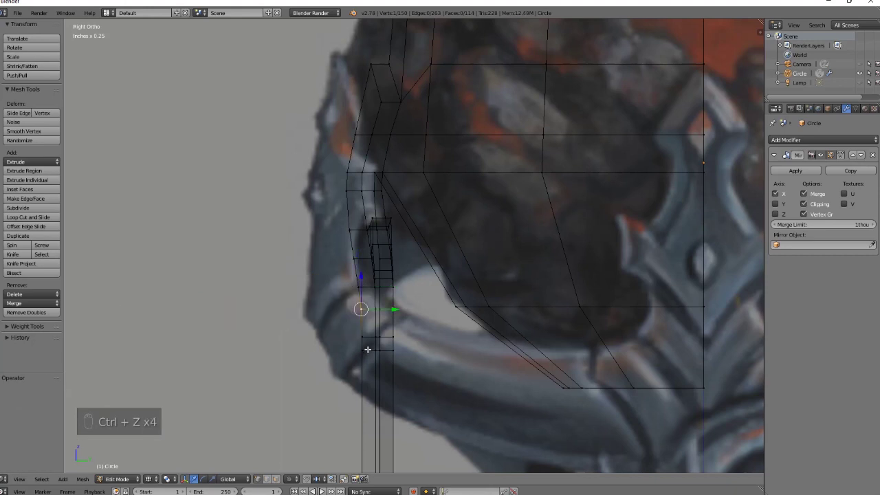
Set proportional editing to Connected, try pulling the lower front vertex outward along Y, and undo the pull.
left_click(288, 478)
left_click(306, 441)
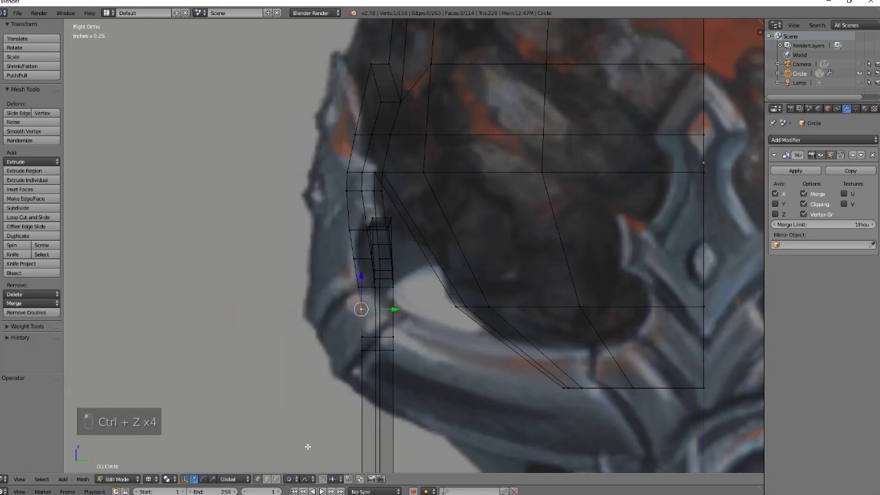
left_click_drag(393, 309, 84, 305)
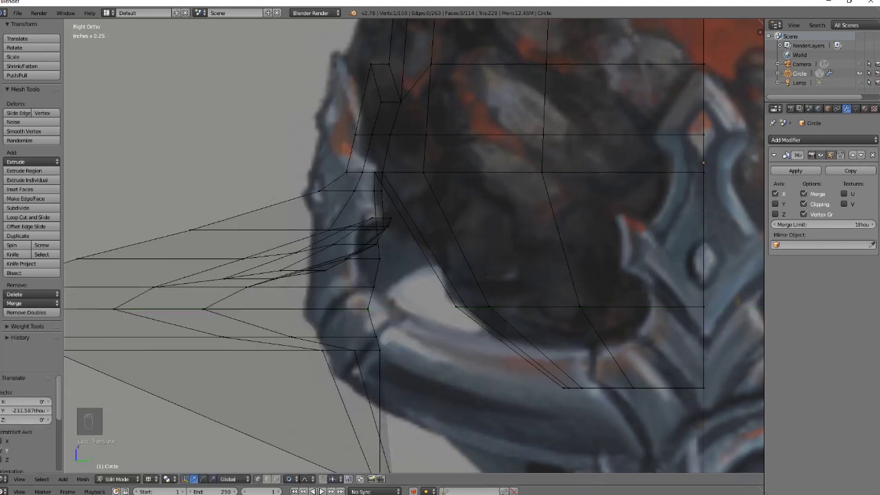
key("ctrl+z")
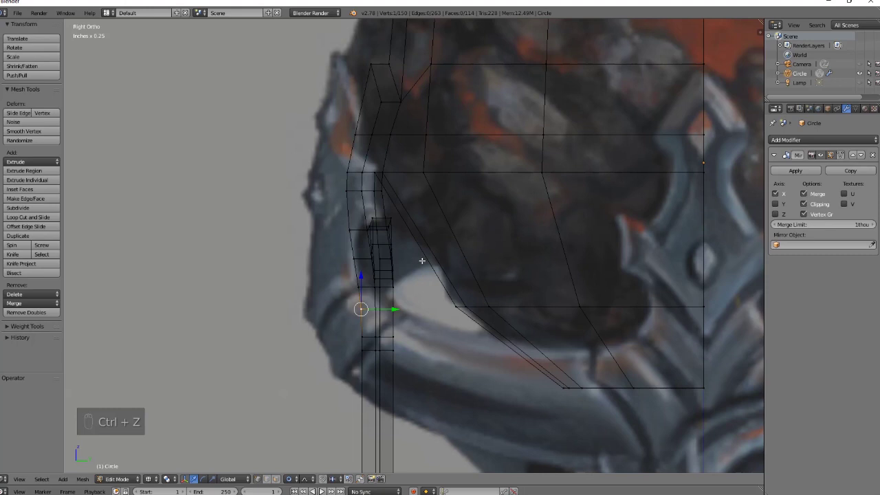
Move the front vertex beside the middle of the side detail about -10 thou along Y with a small proportional influence.
right_click(351, 231)
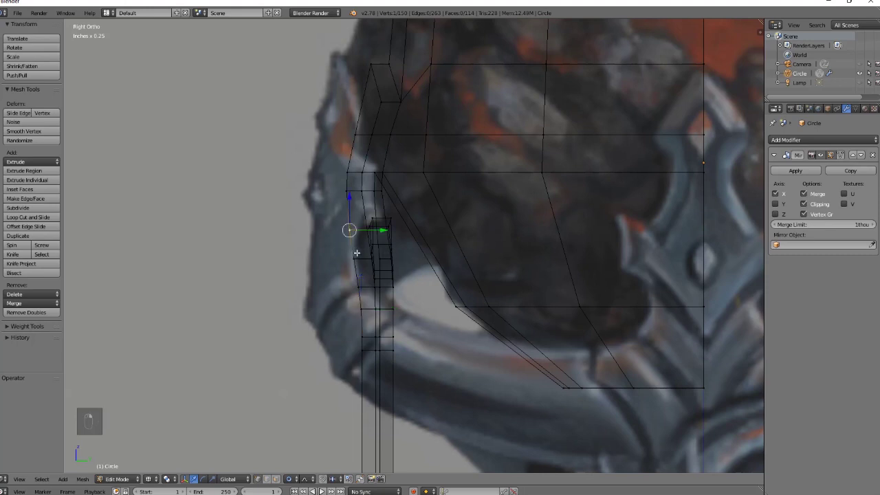
right_click(354, 259)
key("g")
key("y")
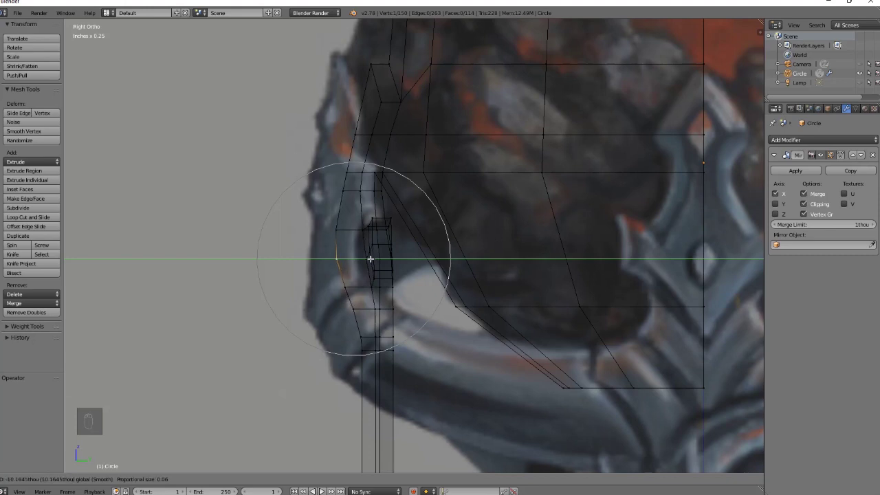
left_click(371, 259)
Pull the front vertices at ring height outward, moving the lowest about -6.04 thou along Y, and disable proportional editing.
right_click(353, 306)
key("g")
left_click(355, 349)
middle_click_drag(477, 373, 466, 264, "shift")
left_click(289, 478)
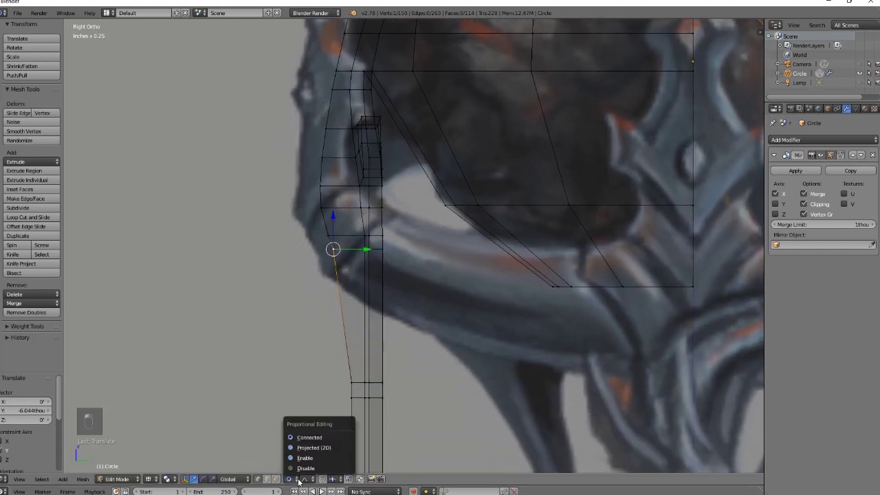
left_click(310, 470)
middle_click_drag(423, 283, 510, 275, "shift")
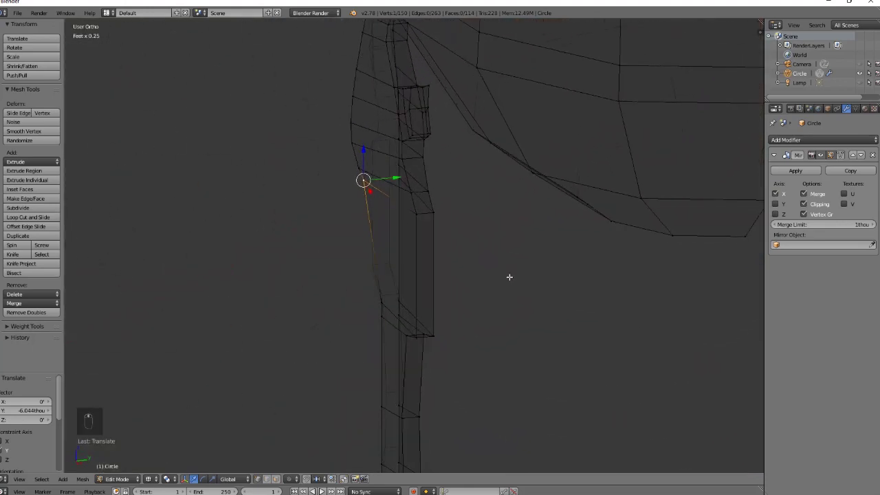
right_click(420, 336)
right_click(427, 214, "shift")
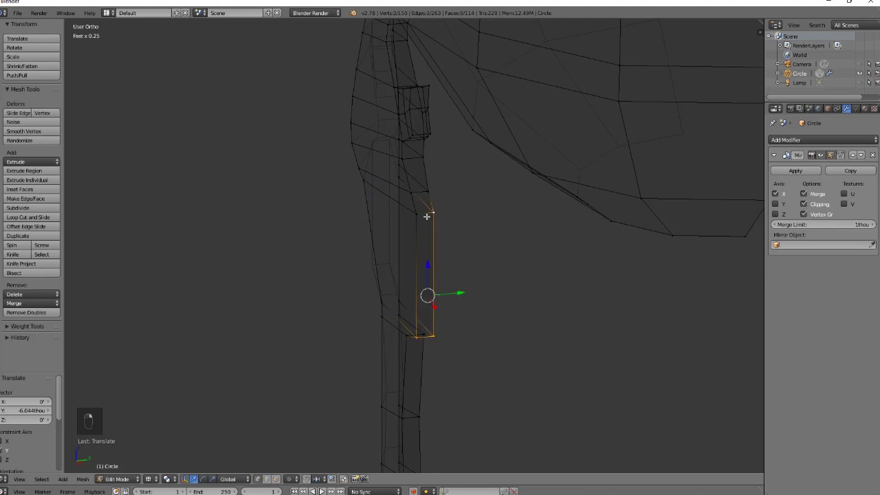
right_click(422, 212, "shift")
right_click(419, 216, "shift")
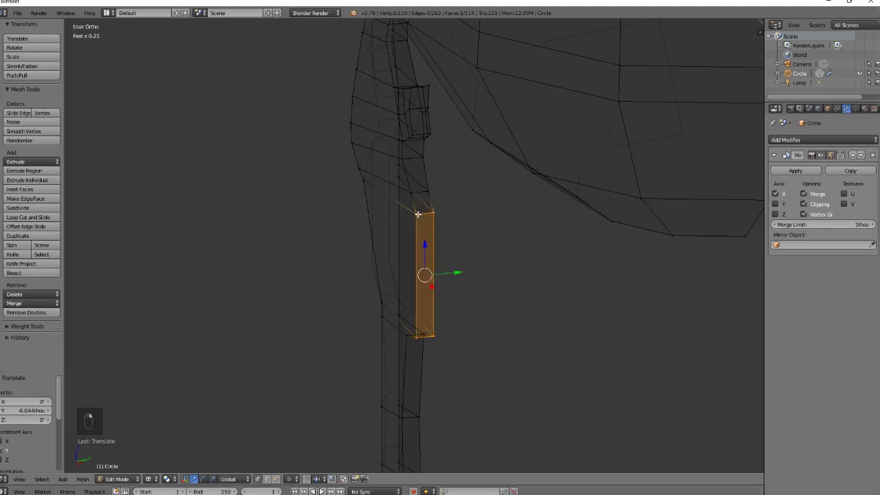
key("KP_3")
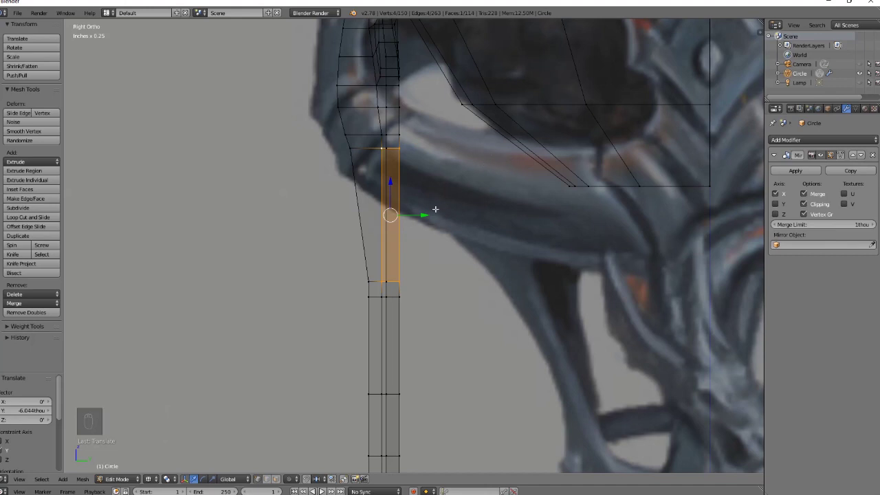
Move the recessed upper and lower vertices of the long segment back along Y by about 7.97 and 7.42 thou to align them with the rear edge.
right_click(388, 147)
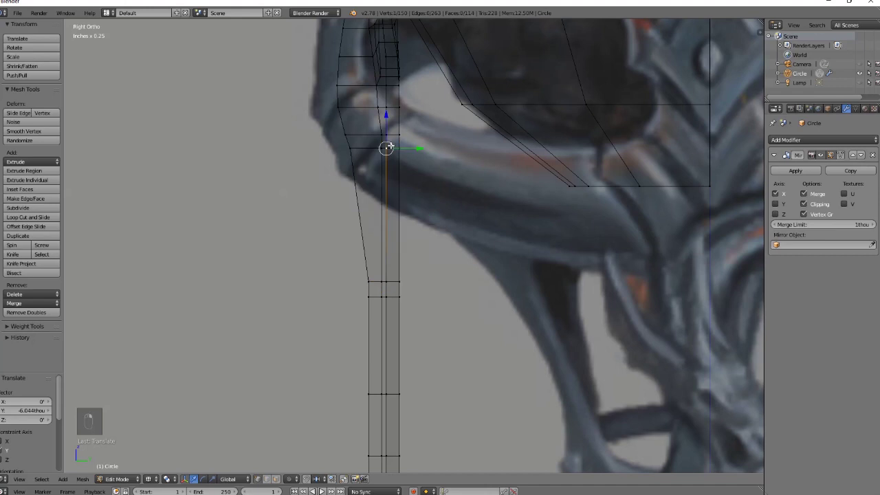
key("g")
key("y")
left_click(436, 148)
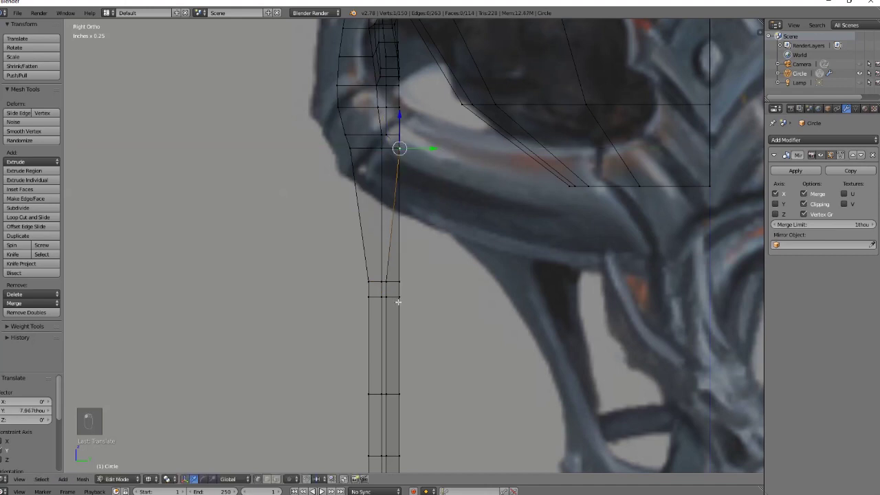
right_click(388, 281)
key("g")
key("y")
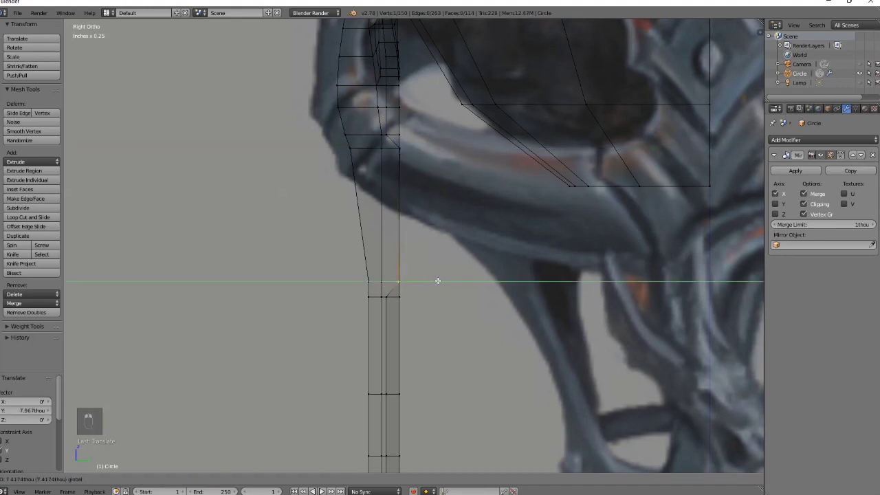
left_click(437, 284)
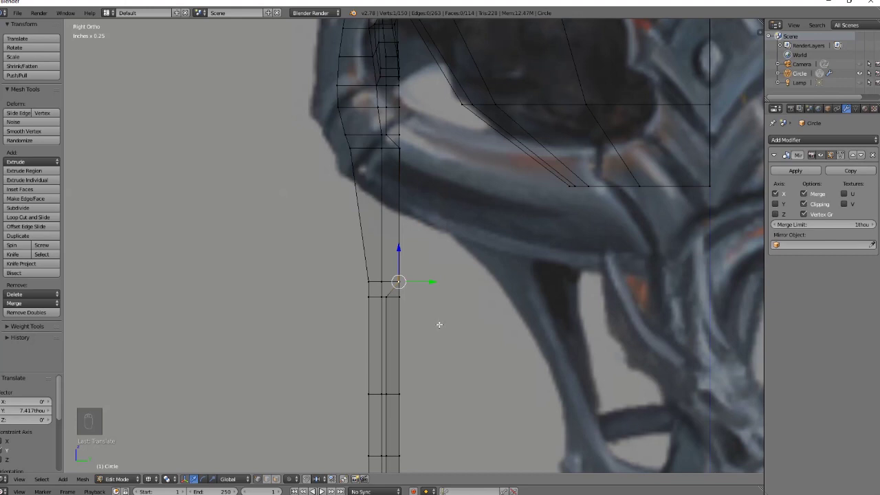
Select the long segment's four rear-face vertices and flatten them by scaling along Y to about 0.021.
mouse_move(432, 283)
middle_mouse_down()
mouse_move(506, 309)
mouse_move(573, 289)
mouse_move(652, 293)
mouse_move(666, 282)
mouse_move(477, 287)
mouse_move(433, 277)
mouse_move(435, 298)
middle_mouse_up()
left_click(371, 322, "shift")
left_click(372, 193, "shift")
left_click(388, 167, "shift")
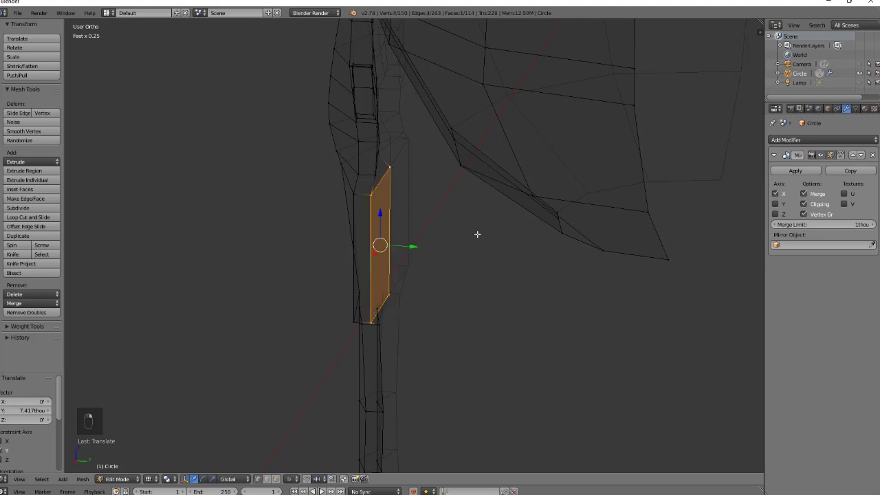
key("KP_3")
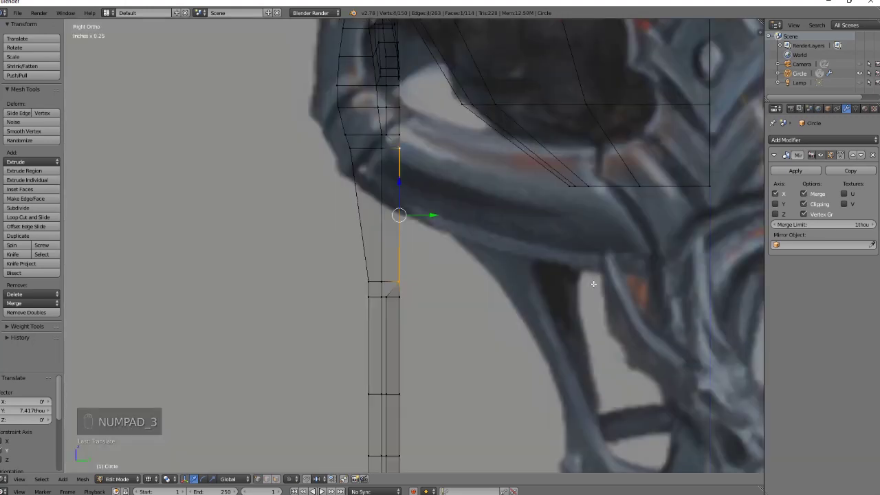
key("s")
key("y")
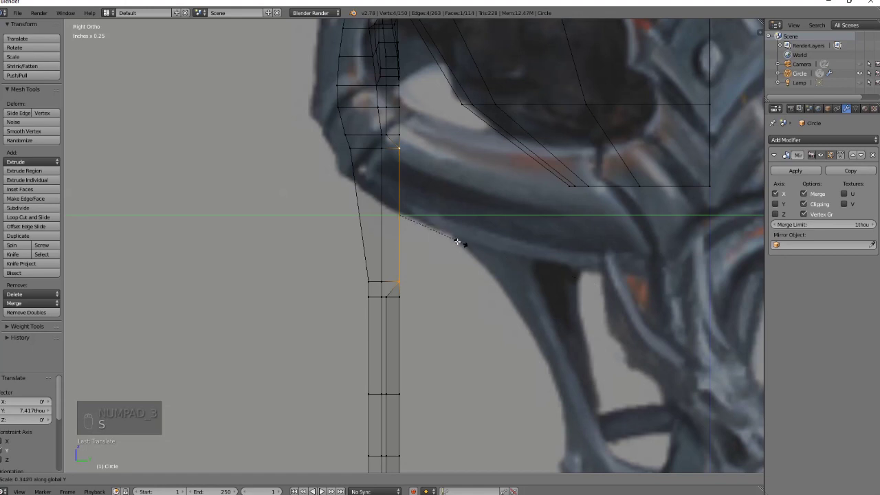
left_click(403, 216)
Add one centred horizontal loop cut across the long segment below the ring.
mouse_move(470, 235)
middle_mouse_down()
mouse_move(435, 244)
mouse_move(471, 242)
middle_mouse_up()
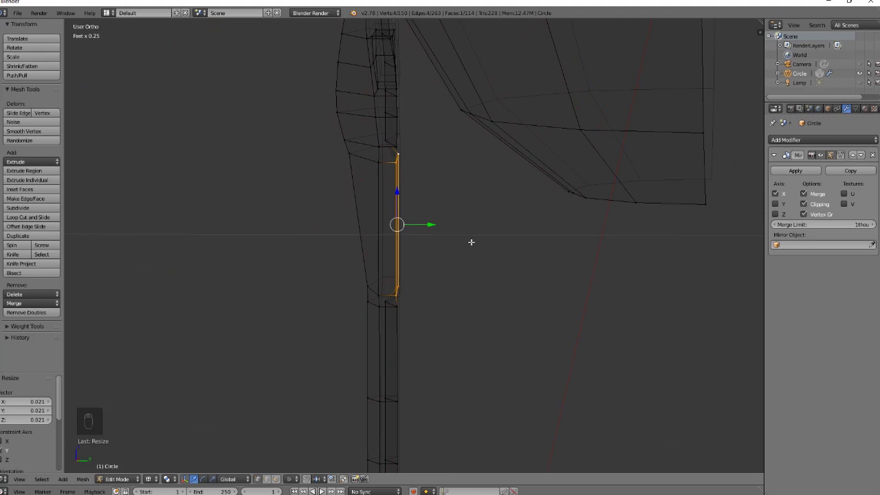
key("ctrl+r")
left_click(374, 228)
right_click(376, 229)
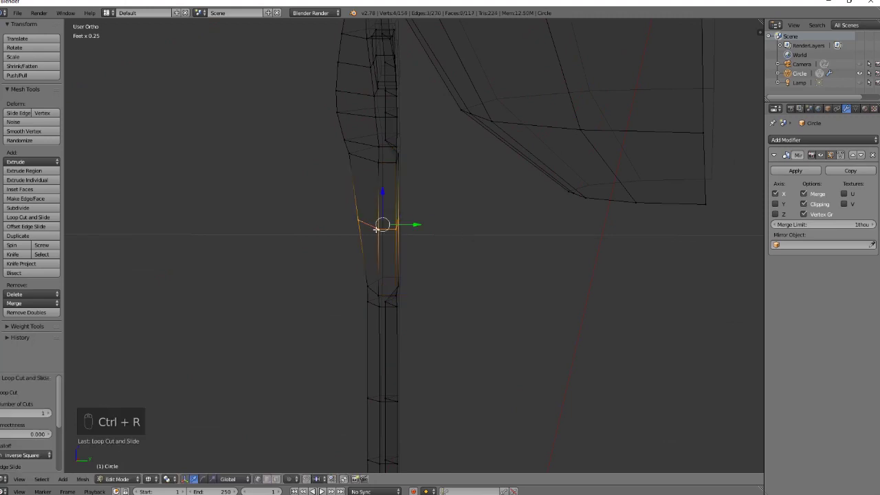
Move the loop cut's rear edge about 7.97 thou backward along Y, and clear the selection.
right_click(398, 224)
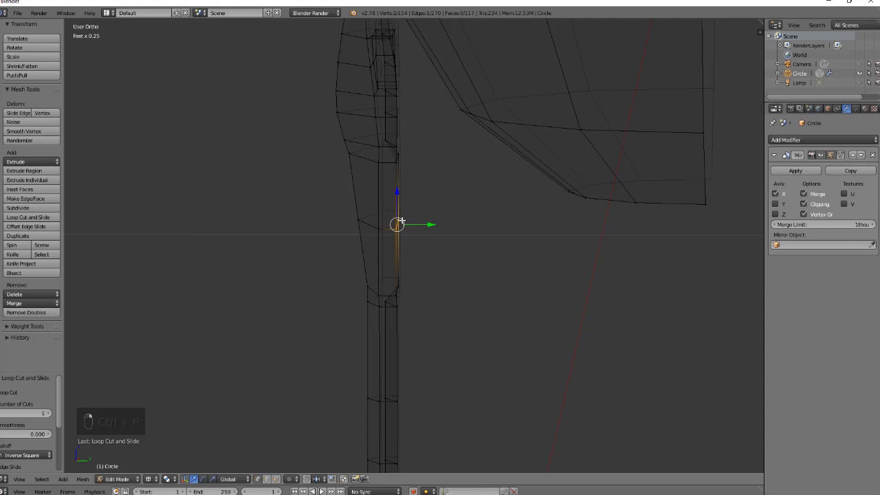
key("KP_3")
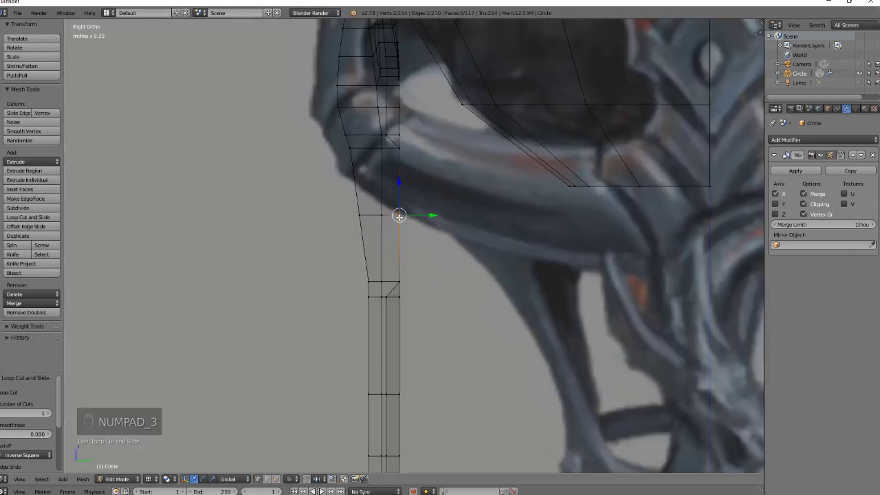
left_click_drag(432, 215, 444, 213)
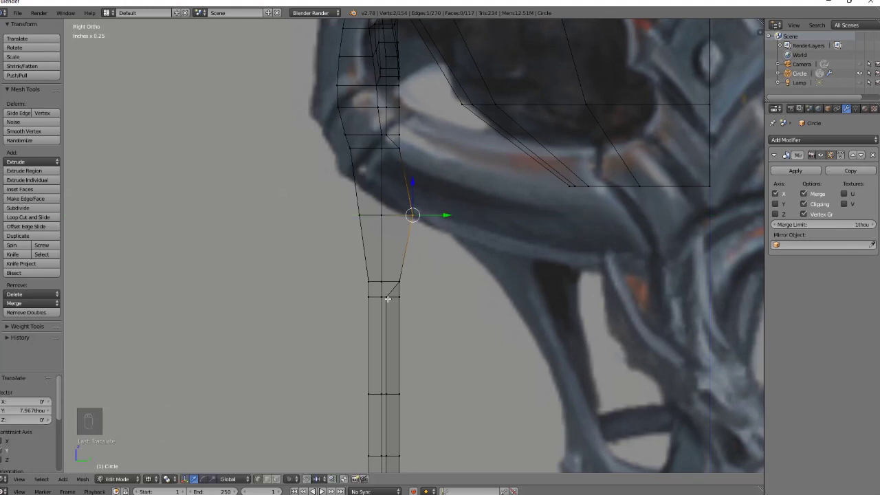
key("a")
middle_click_drag(381, 261, 437, 273)
key("KP_1")
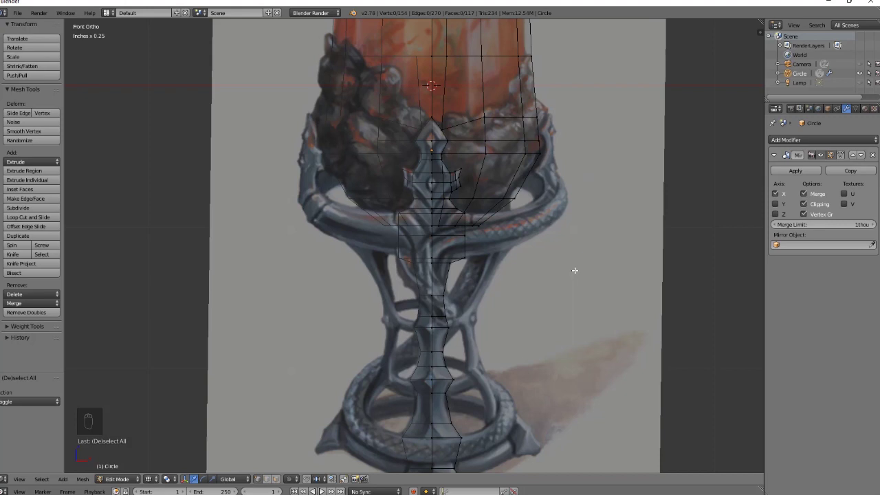
scroll(575, 270, "up", 4)
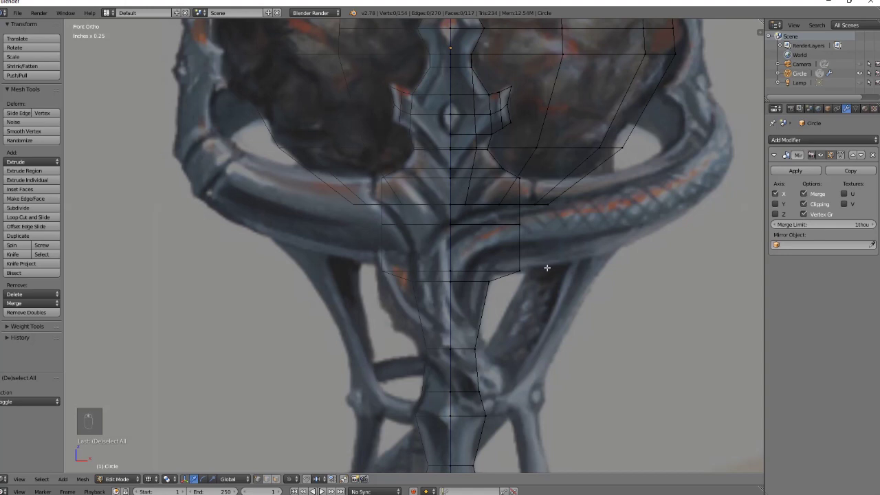
scroll(567, 265, "down", 5, "shift")
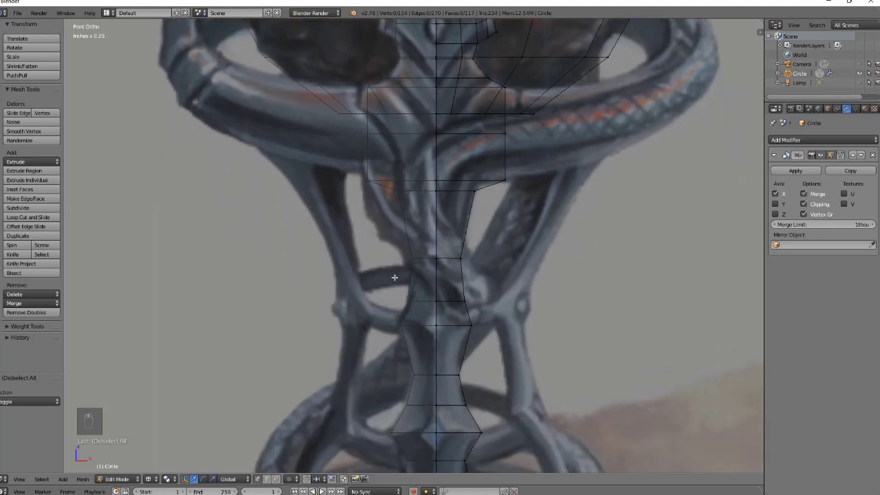
key("KP_3")
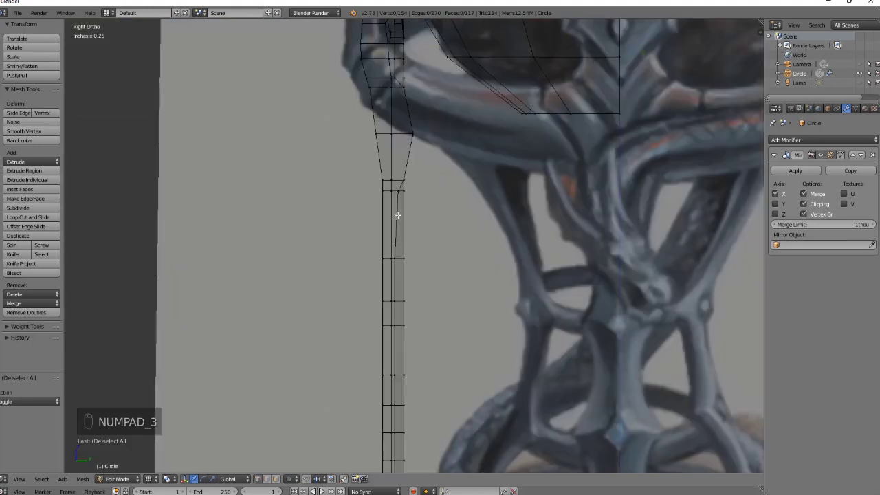
Select the lower-stem vertex row and move it about 116.3 thou forward along Y onto the reference's curved support.
middle_click_drag(547, 371, 481, 344, "shift")
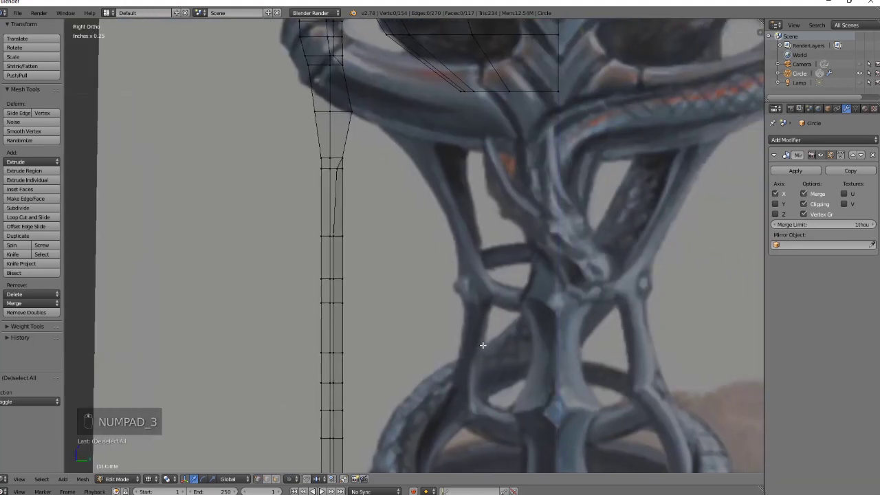
key("b")
left_click_drag(294, 138, 384, 97)
key("b")
left_click_drag(322, 327, 351, 364)
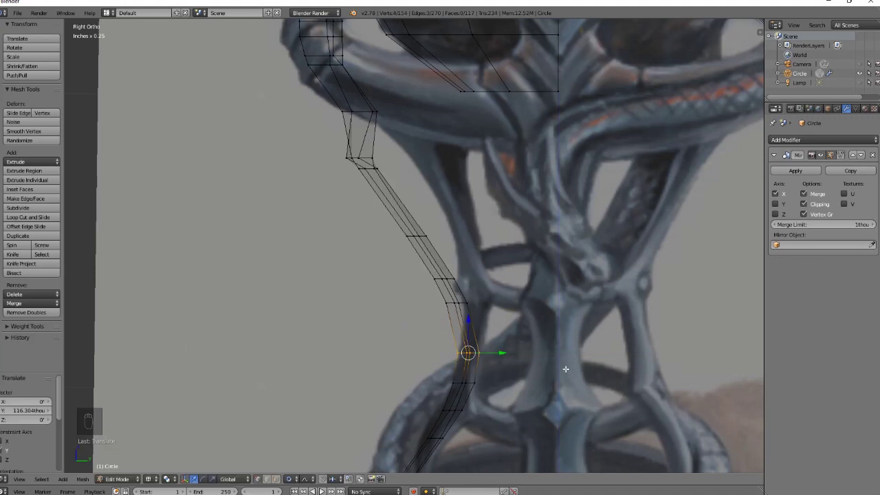
Move the stem's remaining upper rows forward along Y to follow the reference curve, the uppermost by about 40.98 thou.
key("g")
key("y")
scroll(453, 236, "down", 1)
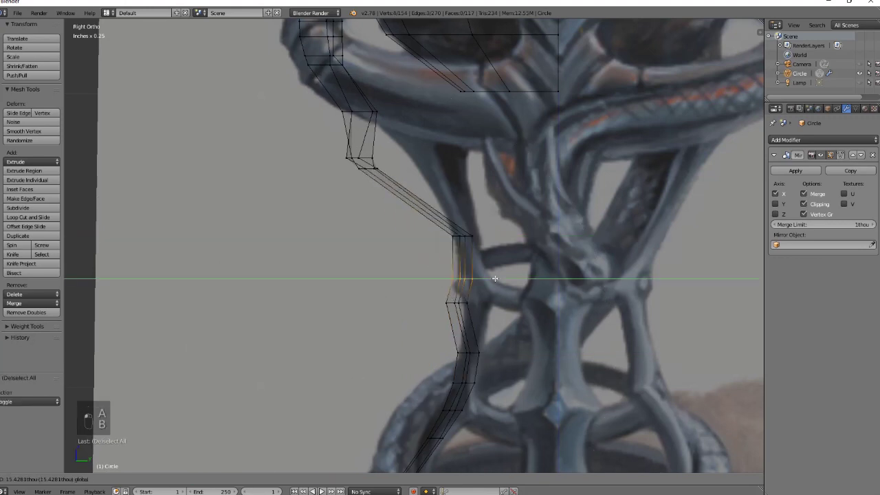
scroll(465, 261, "up", 5)
scroll(412, 245, "down", 5)
scroll(415, 197, "up", 1)
left_click(415, 196)
scroll(415, 196, "down", 5)
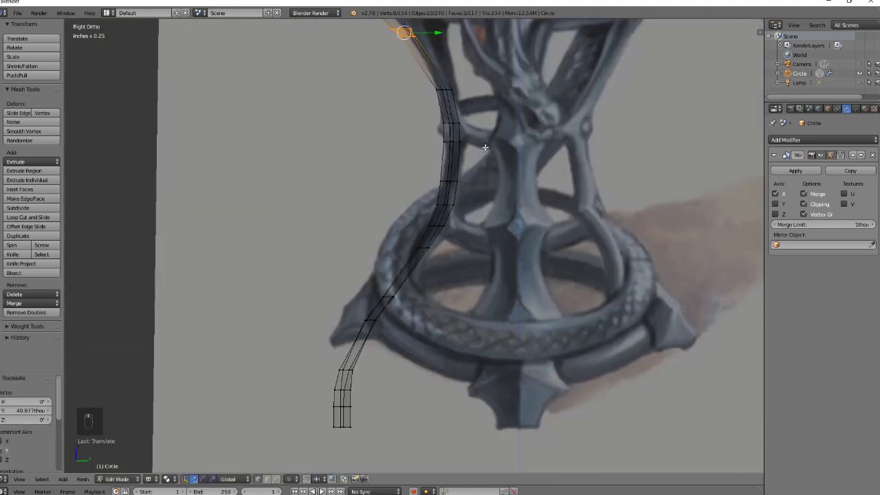
Move the vertex row just below the stem's narrow waist about 16.62 thou forward along Y.
key("a")
left_click_drag(458, 225, 450, 228)
middle_click_drag(543, 268, 544, 288)
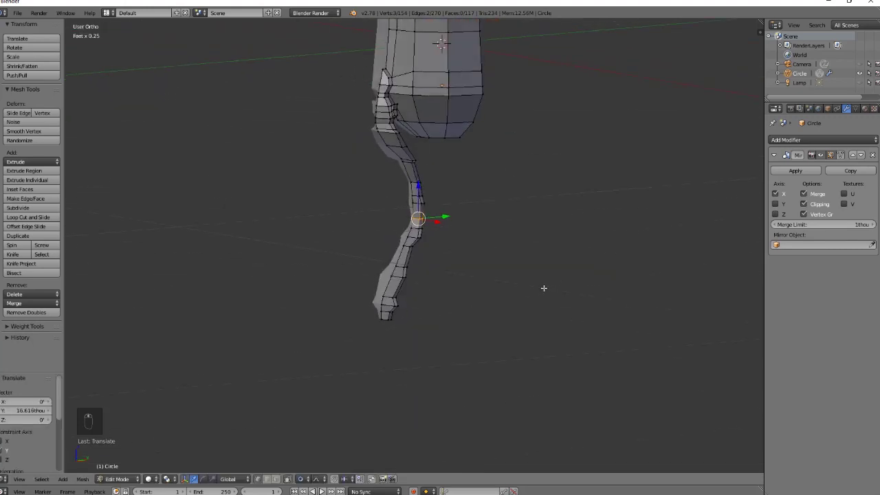
Compare the ornament's lower stem and foot with the reference painting in side and front views.
key("KP_3")
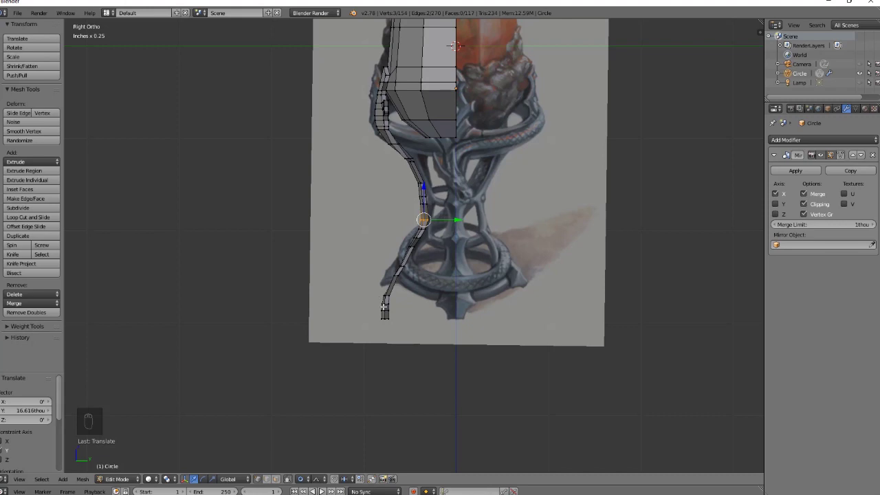
key("KP_1")
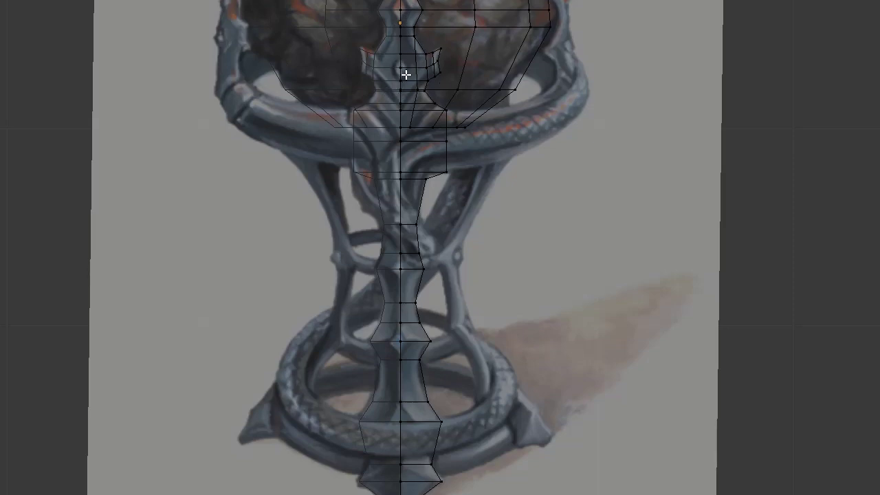
key("alt+z")
middle_click_drag(532, 334, 428, 222)
key("KP_3")
scroll(426, 220, "up", 2)
middle_click_drag(402, 131, 450, 240, "shift")
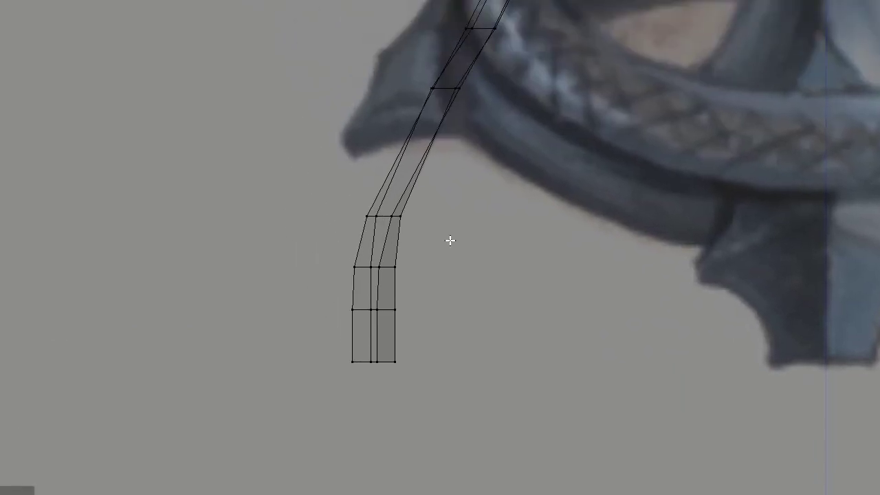
key("KP_1")
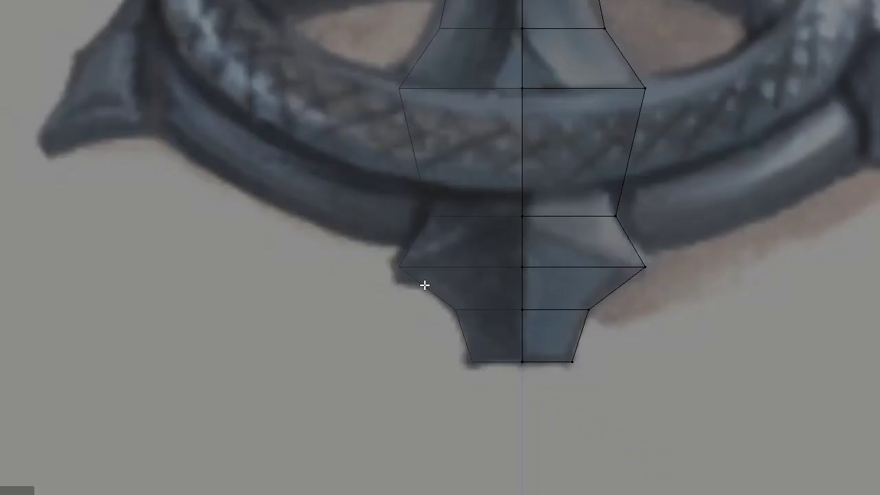
middle_click_drag(718, 312, 540, 328, "shift")
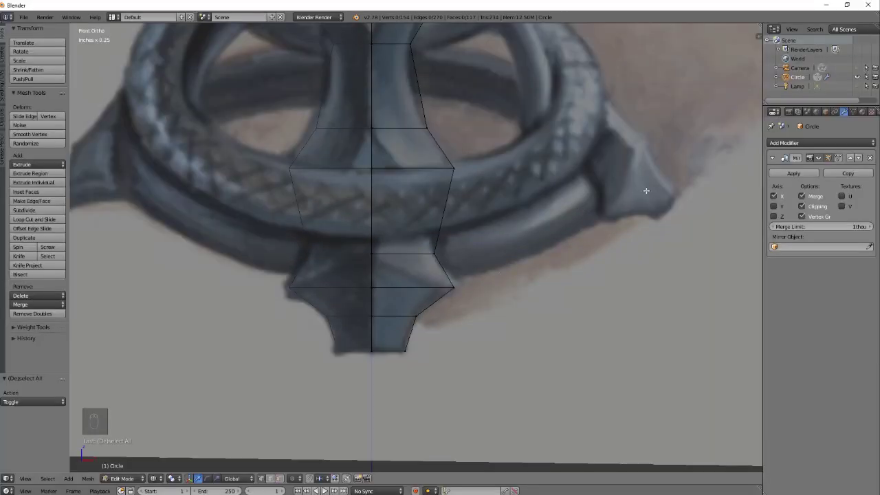
Select the foot's bottom vertex row, set proportional editing to Connected, and move the row outward along negative Y with a reduced influence radius.
right_click(372, 350)
key("KP_3")
middle_click_drag(462, 363, 462, 319, "shift")
key("b")
left_click_drag(361, 285, 408, 321)
left_click(290, 480)
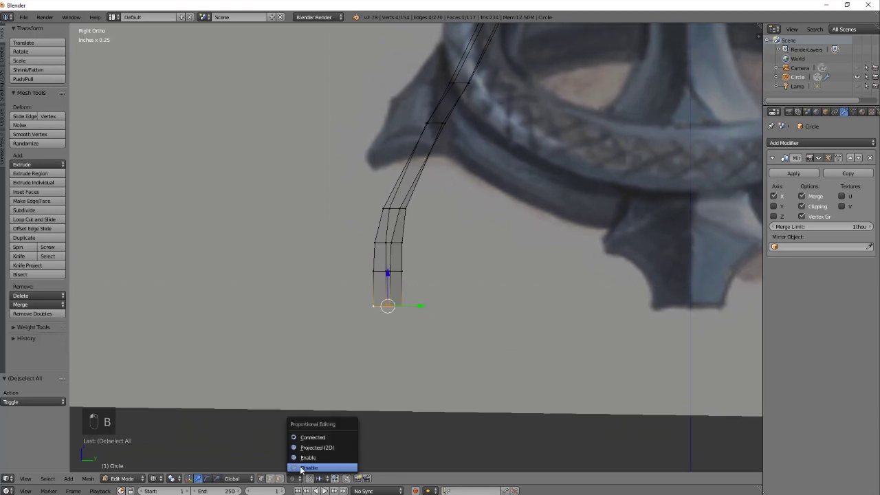
left_click(313, 437)
key("g")
key("y")
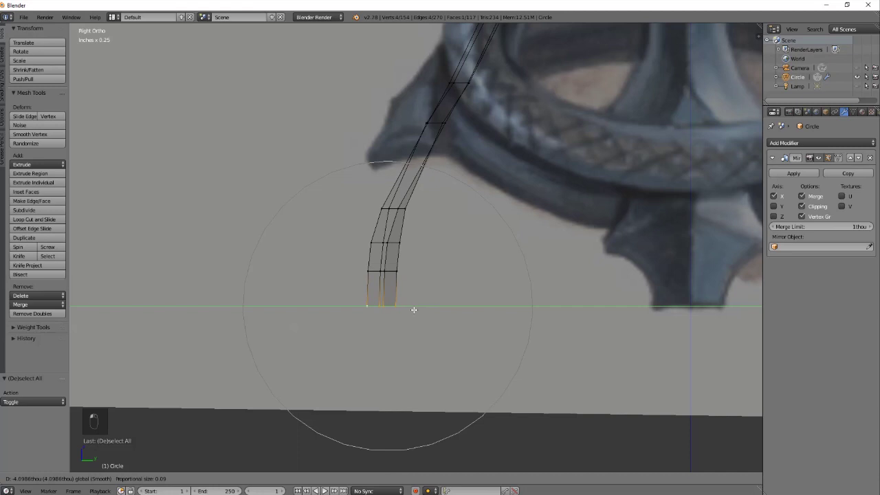
scroll(407, 308, "up", 6)
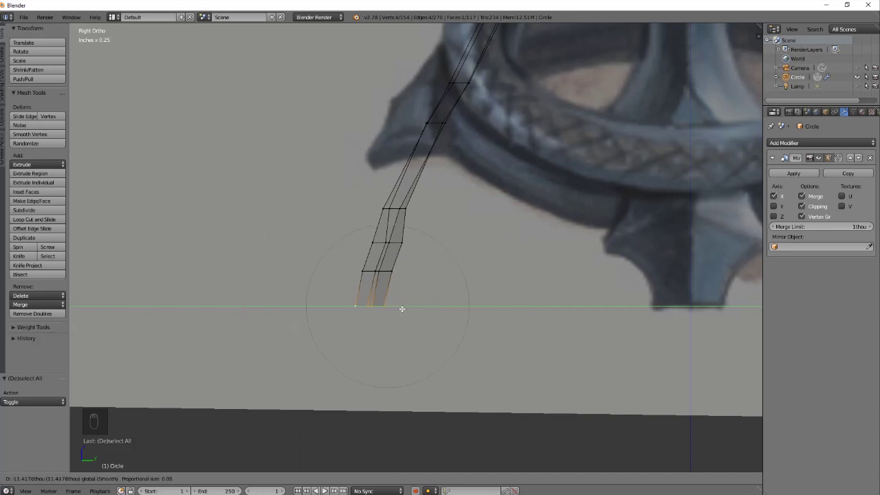
left_click(392, 308)
Move the foot's widest vertex row about 1.17 thou outward along negative Y.
right_click(399, 242)
key("g")
key("y")
scroll(417, 243, "up", 5)
left_click(417, 243)
Examine the bent ornament in solid and wireframe shading from the front, side and an angled view.
key("KP_1")
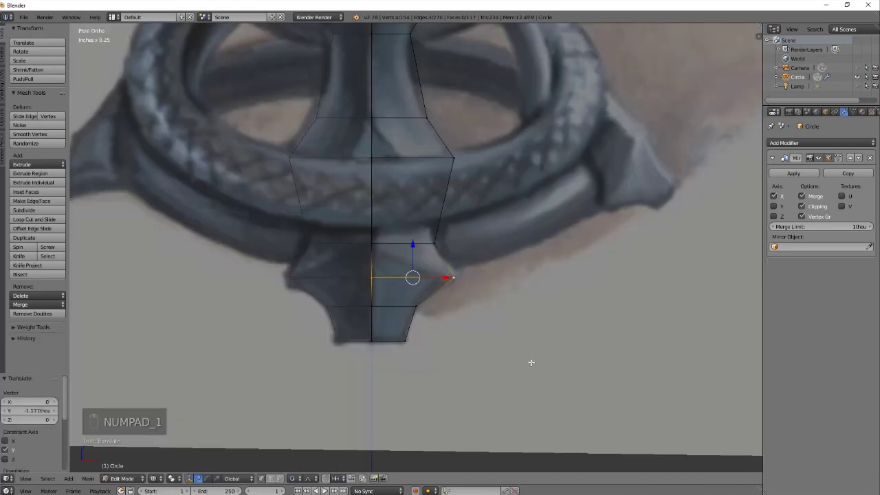
key("KP_3")
key("z")
key("KP_1")
key("z")
key("KP_3")
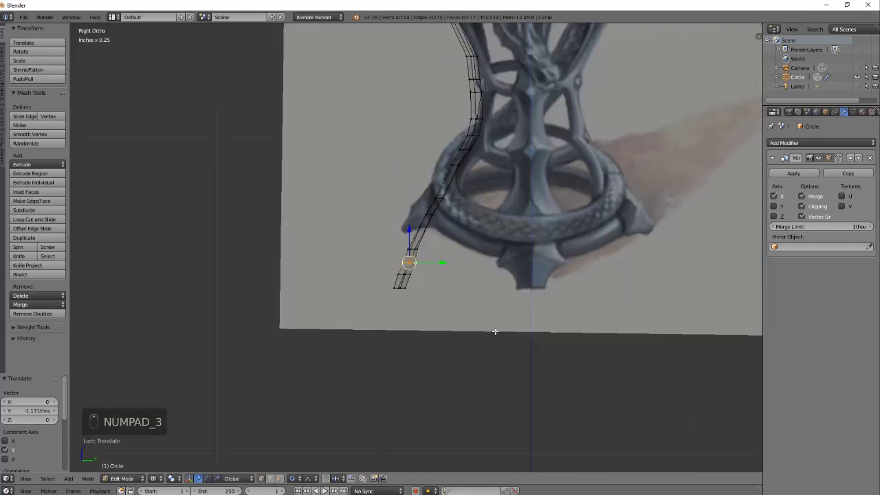
key("z")
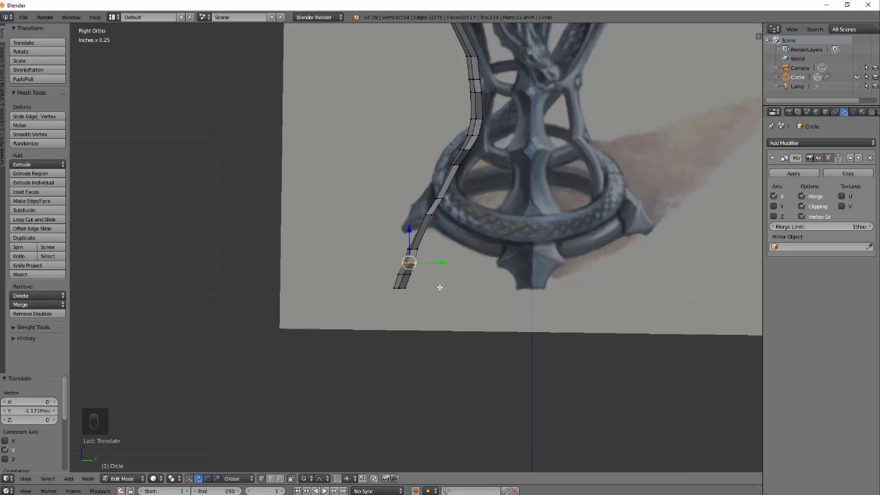
middle_click_drag(497, 204, 550, 210)
key("KP_1")
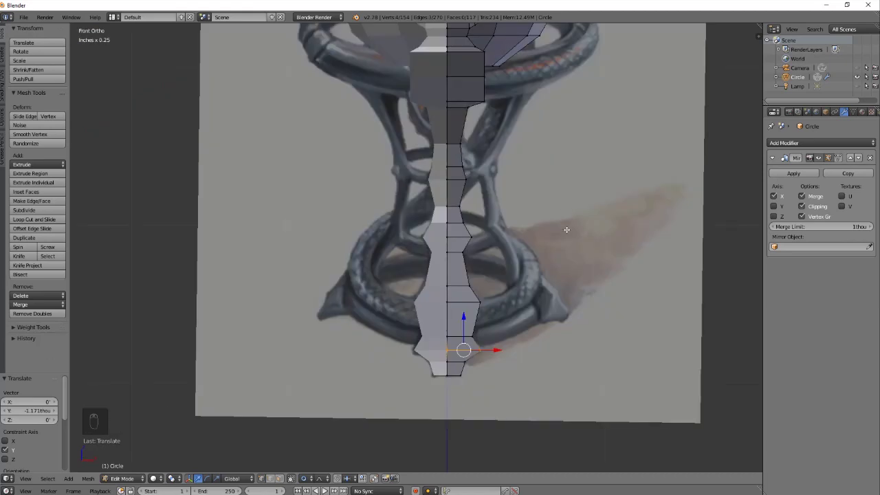
middle_click_drag(567, 229, 564, 240, "shift")
key("z")
middle_click_drag(500, 335, 473, 399, "shift")
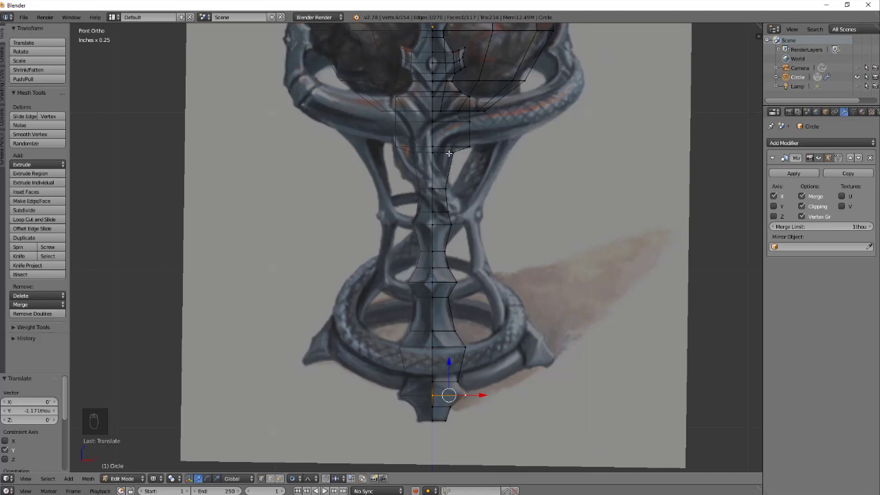
key("z")
scroll(570, 298, "down", 4)
middle_click_drag(570, 298, 591, 265)
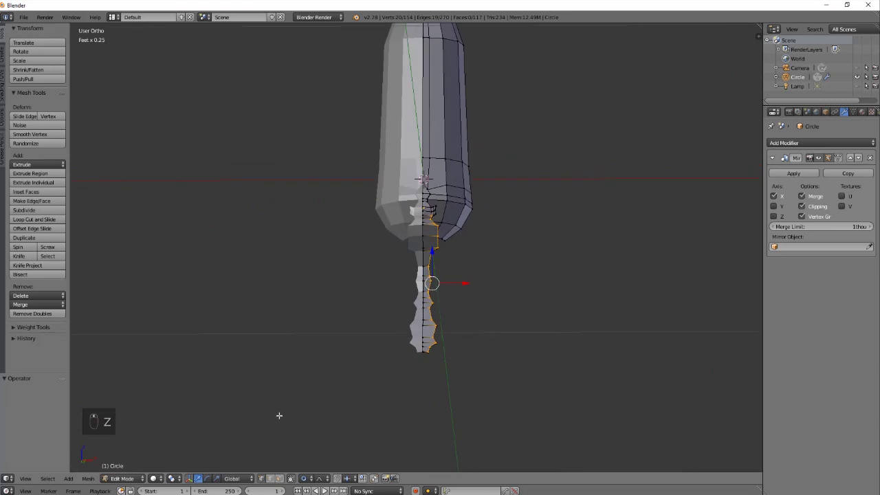
Clear the selection, switch to face selection, and disable proportional editing.
key("a")
left_click(305, 479)
left_click(305, 478)
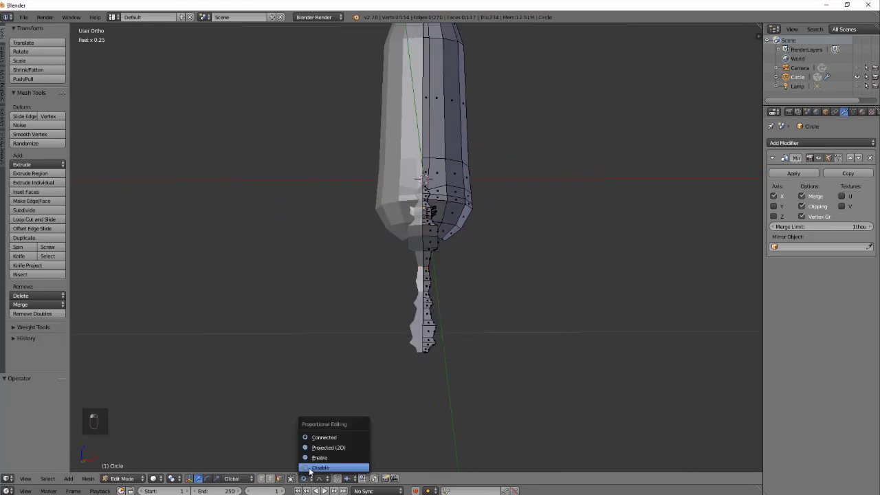
left_click(319, 455)
scroll(505, 306, "up", 4)
key("KP_1")
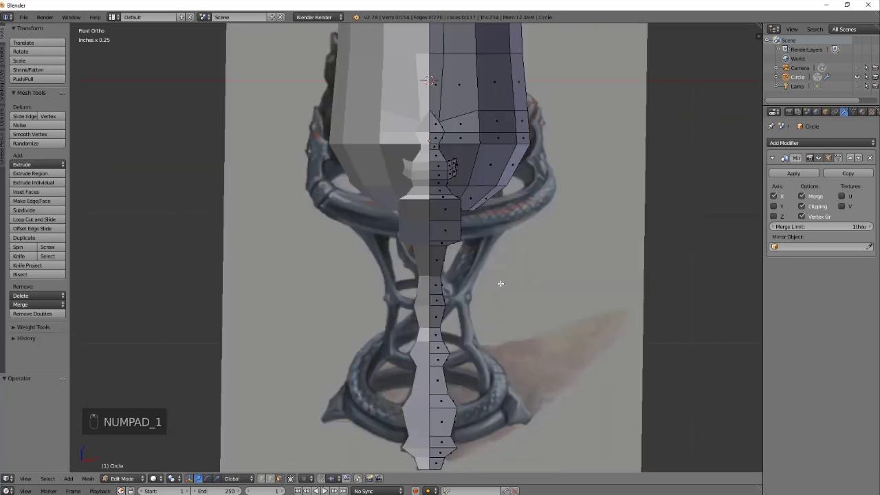
Select all front faces of the ornament's editable half, leaving the cup's faces out of the selection.
key("b")
left_click_drag(432, 118, 441, 470)
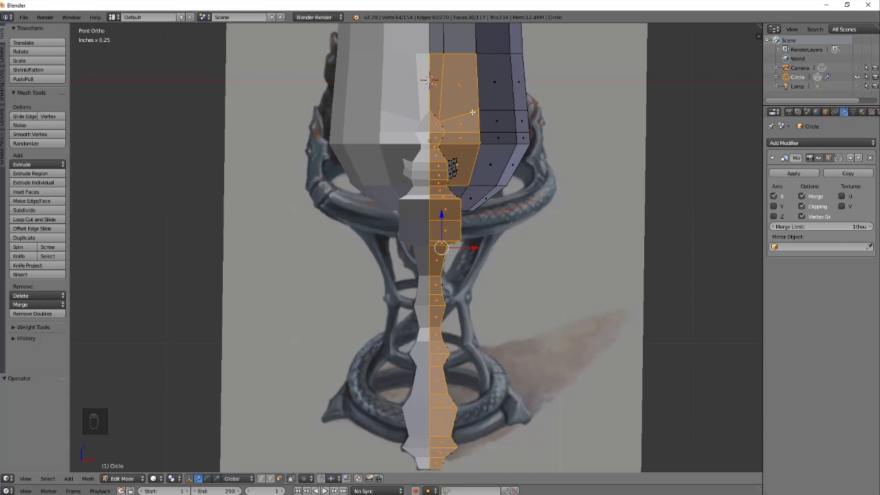
mouse_move(433, 82)
middle_mouse_down()
mouse_move(471, 122)
mouse_move(471, 152)
mouse_move(497, 191)
mouse_move(423, 224)
mouse_move(380, 186)
mouse_move(363, 133)
mouse_move(452, 177)
mouse_move(532, 197)
middle_mouse_up()
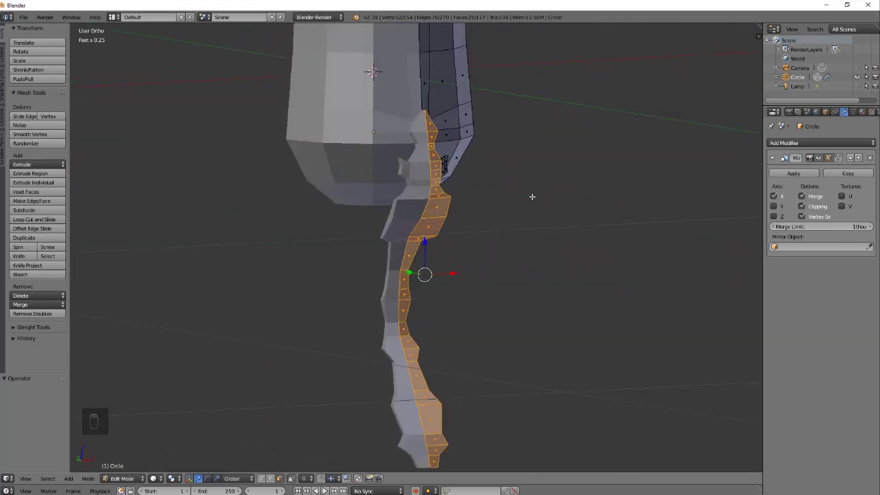
key("KP_1")
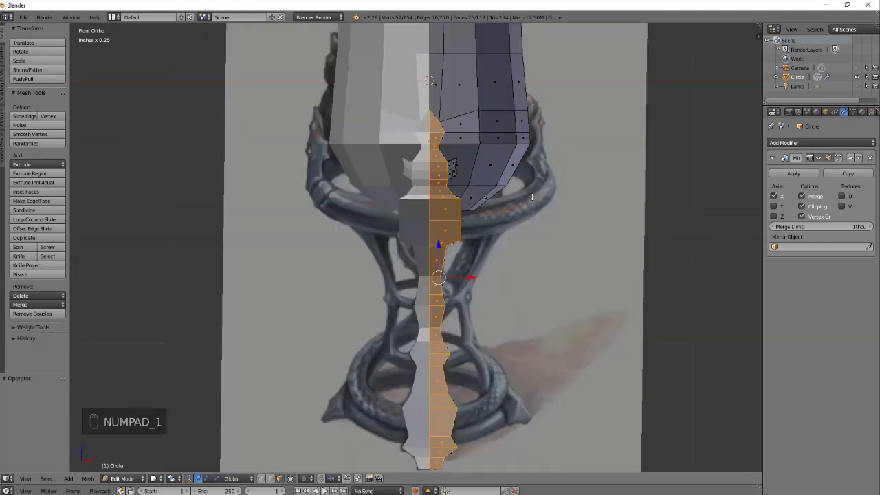
Extrude the ornament's front faces and move them about 6.17 thou outward along negative Y.
key("e")
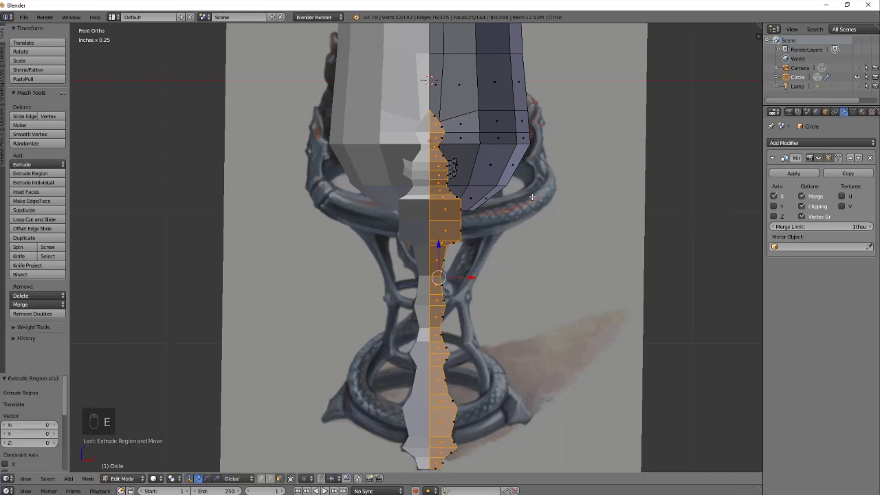
middle_click_drag(508, 261, 460, 279)
key("g")
key("y")
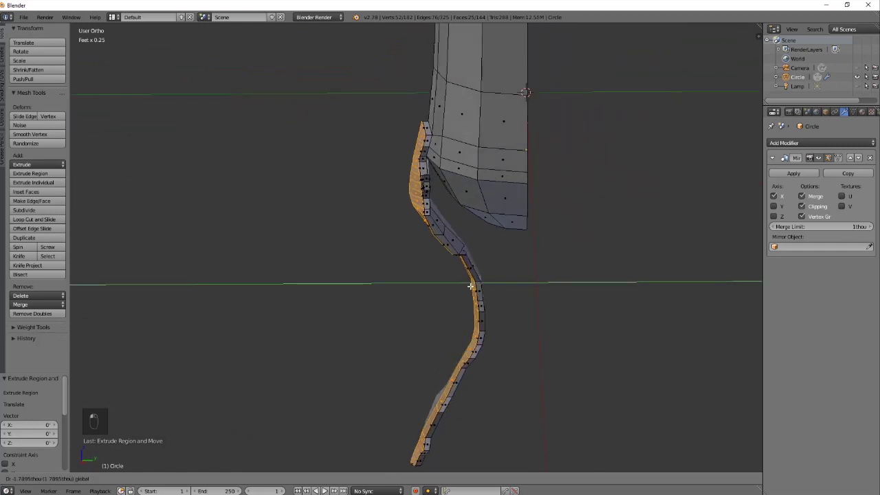
left_click(466, 288)
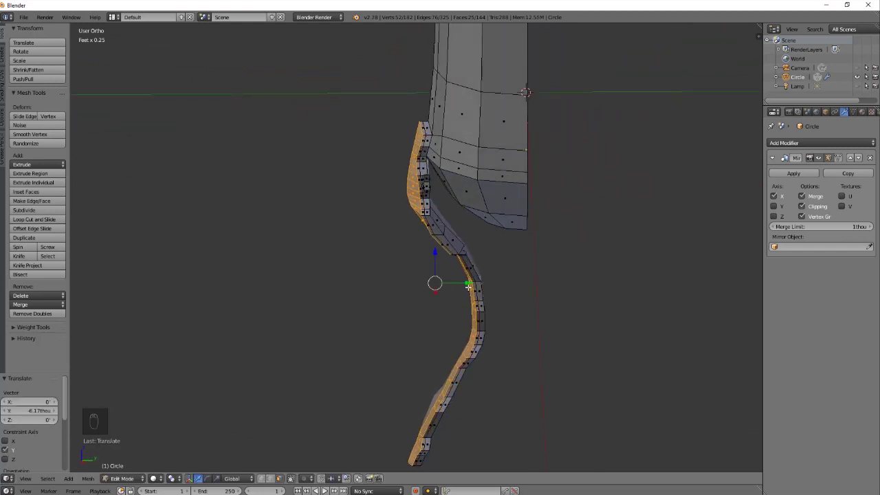
Move the extruded front faces about 4.37 thou along negative X toward the mirror centre line.
key("KP_1")
middle_click_drag(471, 275, 457, 253, "shift")
key("s")
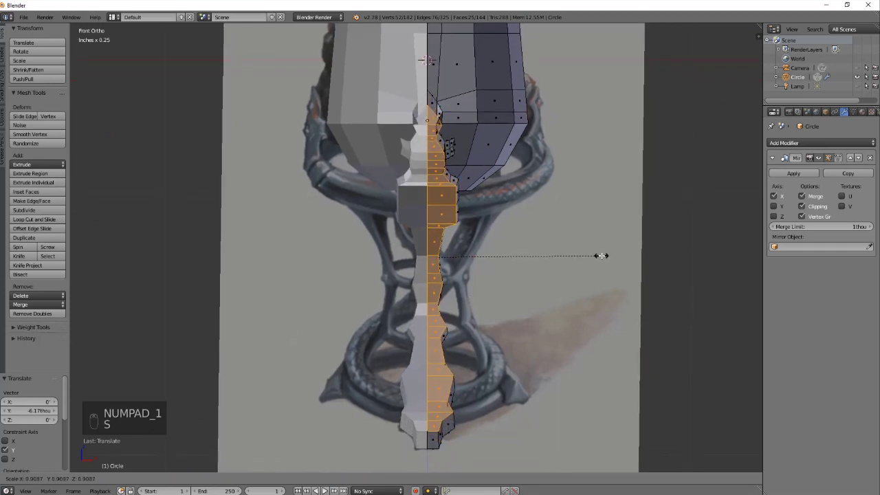
right_click(556, 258)
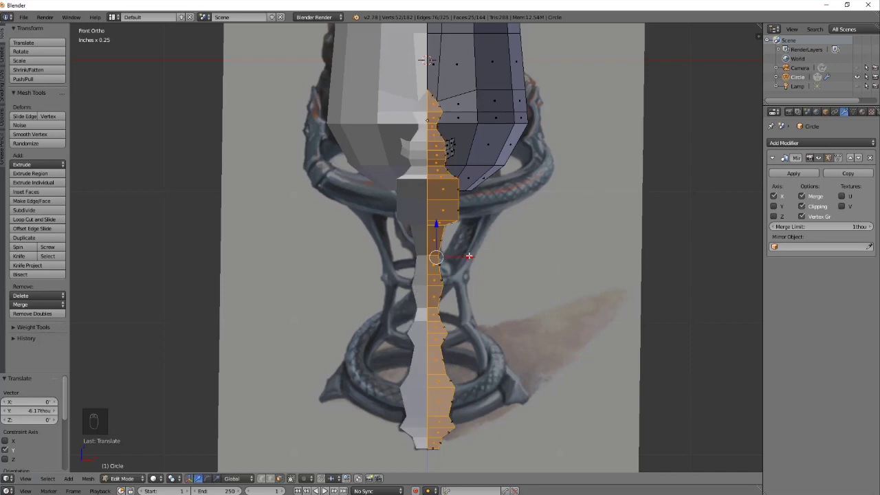
key("g")
key("x")
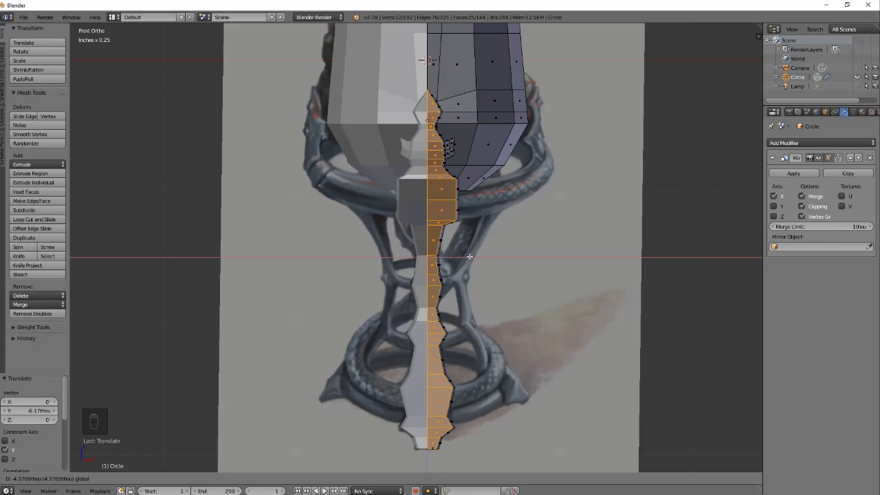
left_click(469, 257)
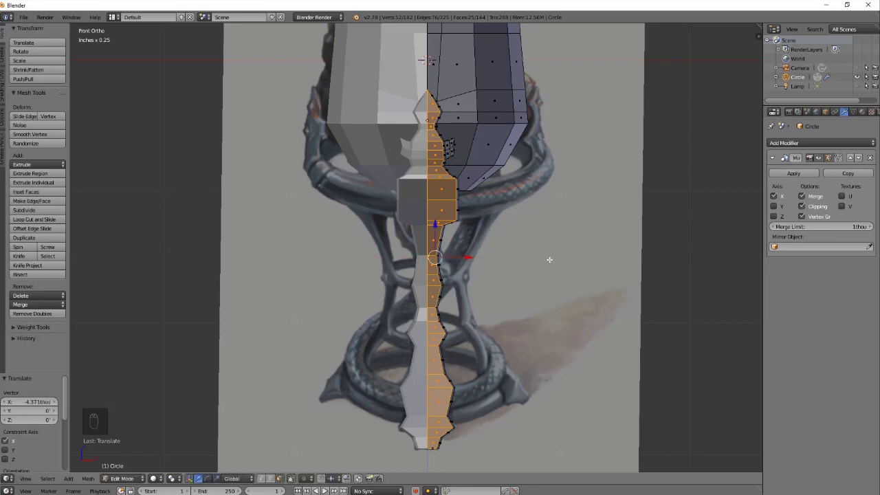
Scale the extruded front faces along Z to about 0.98.
key("s")
key("z")
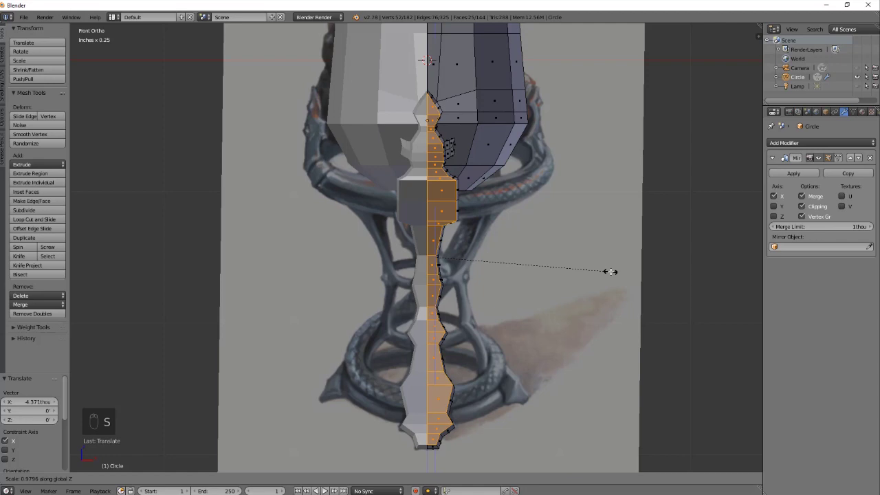
left_click(609, 271)
Examine the bevelled edges of the extruded ornament from several angles and against the reference in front view.
middle_click_drag(645, 314, 593, 307)
key("z")
middle_click_drag(486, 236, 549, 293)
middle_click_drag(441, 91, 438, 207)
mouse_move(419, 110)
middle_mouse_down()
mouse_move(451, 261)
mouse_move(368, 267)
mouse_move(320, 248)
mouse_move(300, 212)
mouse_move(479, 317)
mouse_move(474, 291)
mouse_move(495, 323)
mouse_move(550, 363)
mouse_move(589, 360)
mouse_move(399, 351)
mouse_move(452, 353)
middle_mouse_up()
key("z")
key("KP_1")
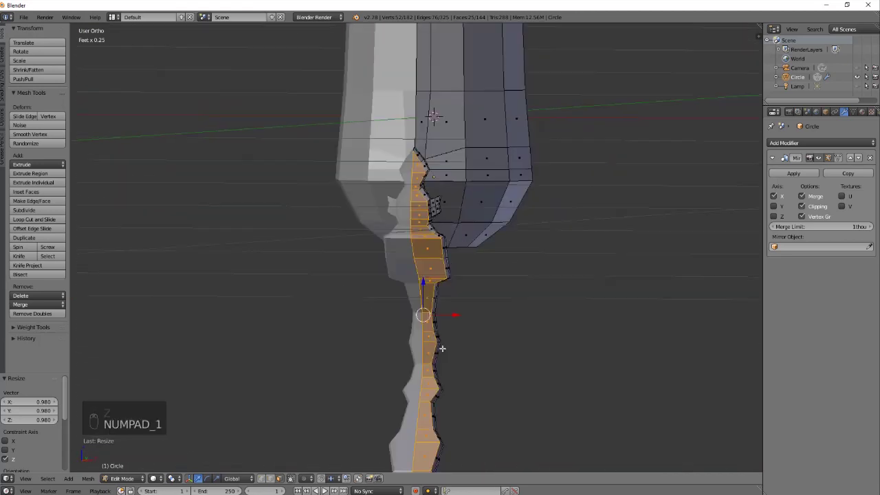
key("z")
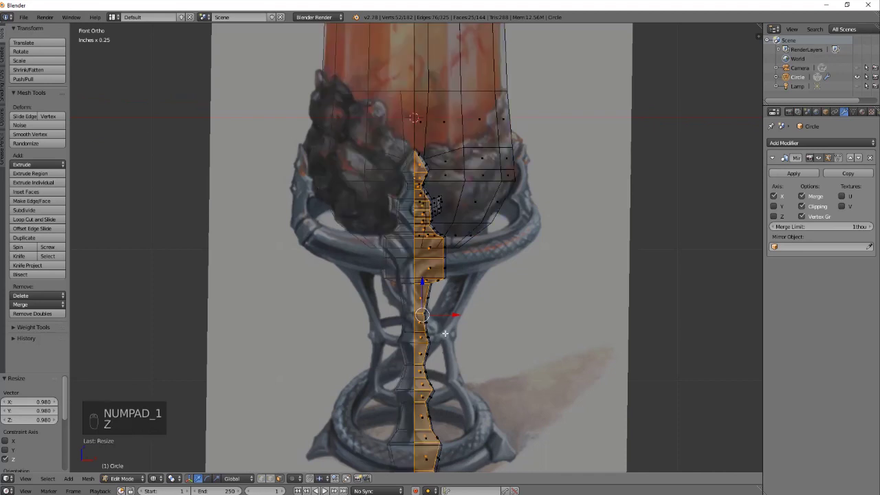
scroll(465, 204, "up", 6)
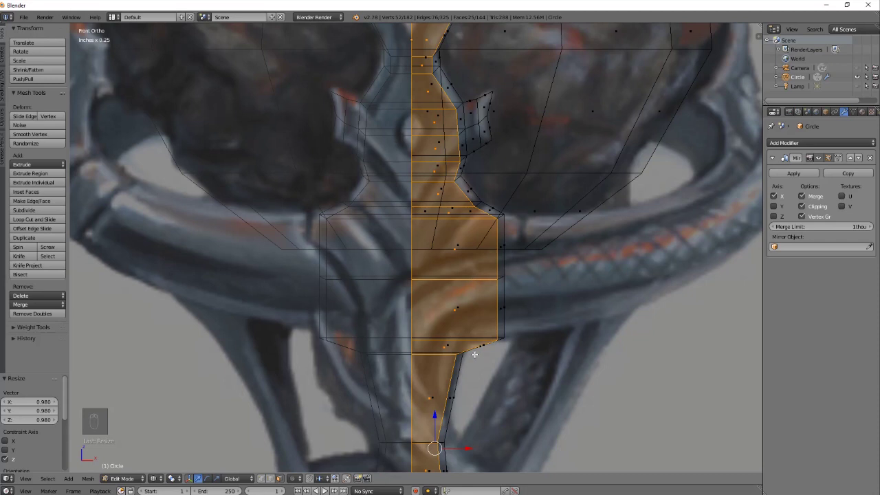
Move the wide block's upper outer corner vertices about 12.6 thou outward along X to follow the painted flare.
middle_click_drag(576, 328, 466, 333)
middle_click_drag(505, 328, 544, 300)
key("KP_1")
scroll(580, 343, "down", 3)
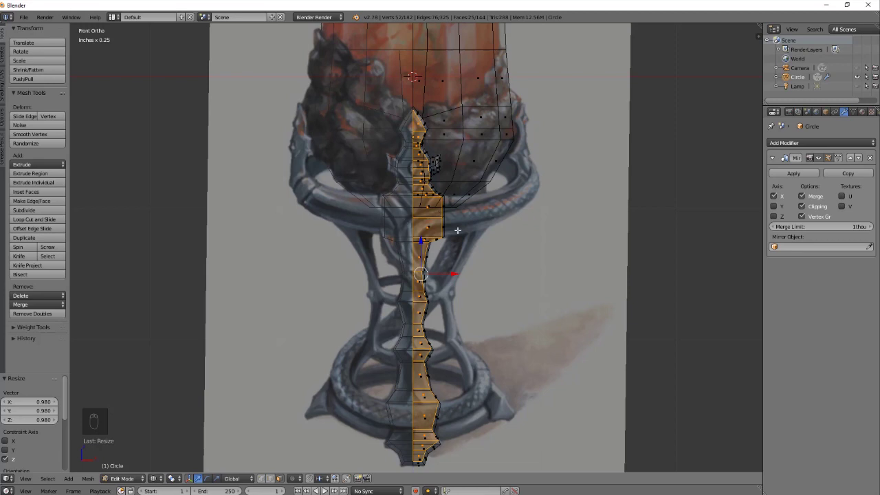
scroll(457, 230, "up", 5)
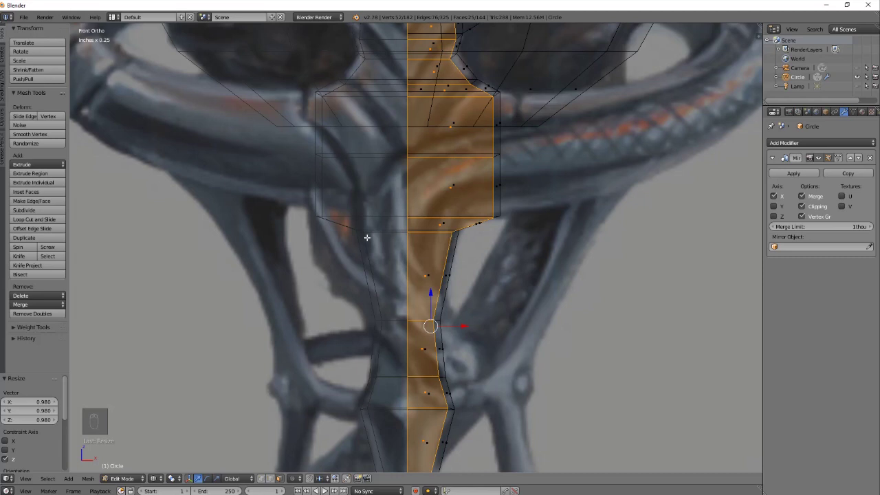
middle_click_drag(490, 290, 438, 399, "shift")
right_click(441, 209)
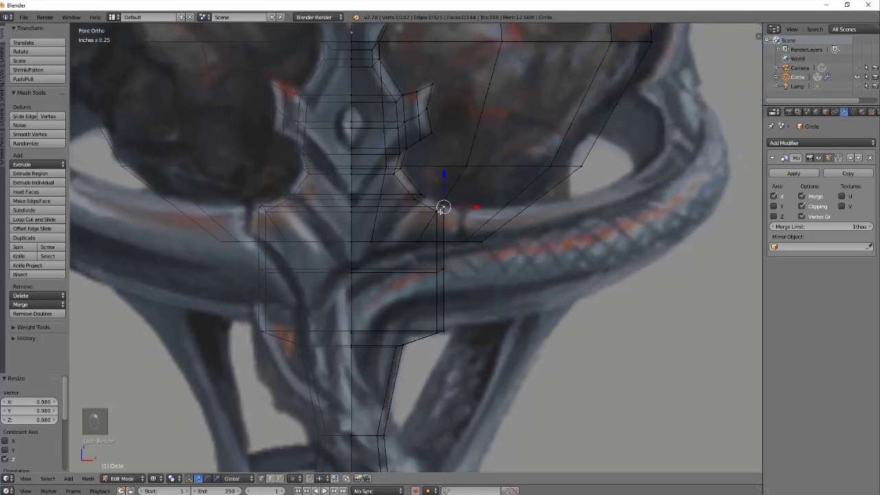
key("g")
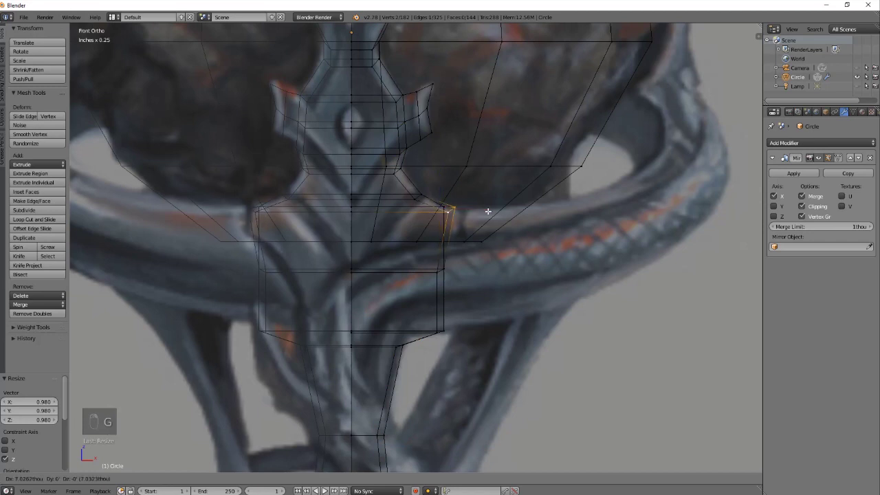
right_click(474, 210)
key("g")
key("x")
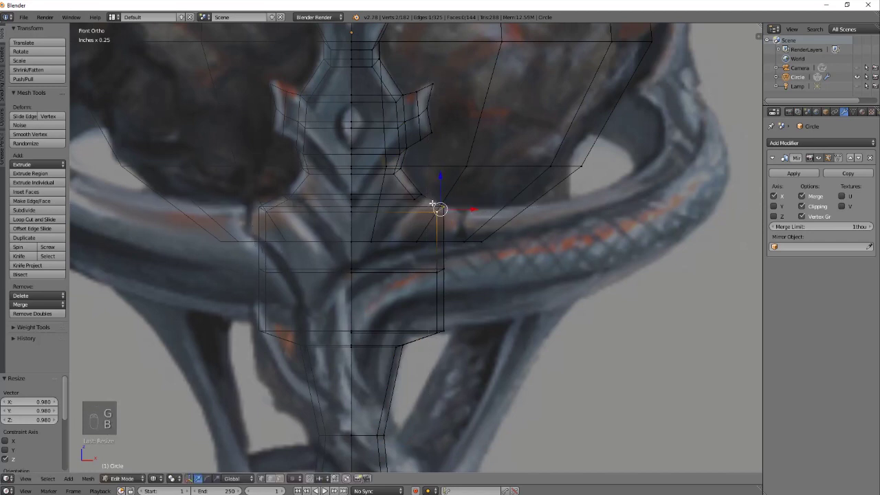
left_click(493, 210)
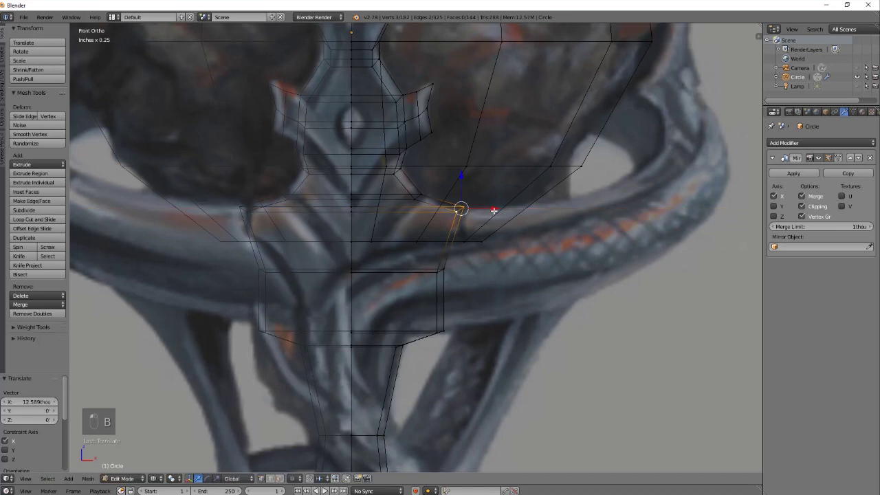
Move the vertices midway down the block's outer edge about 12 thou outward along X and 20.5 thou up.
key("a")
key("b")
left_click_drag(420, 258, 477, 291)
key("g")
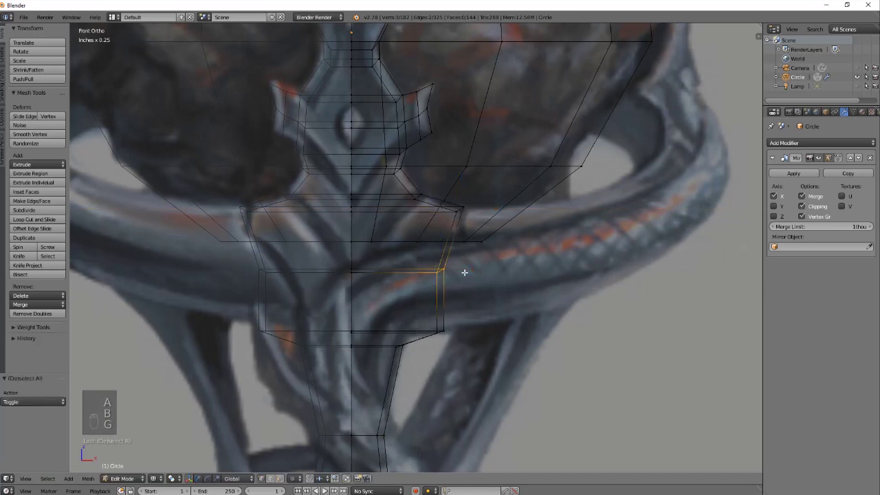
left_click(483, 240)
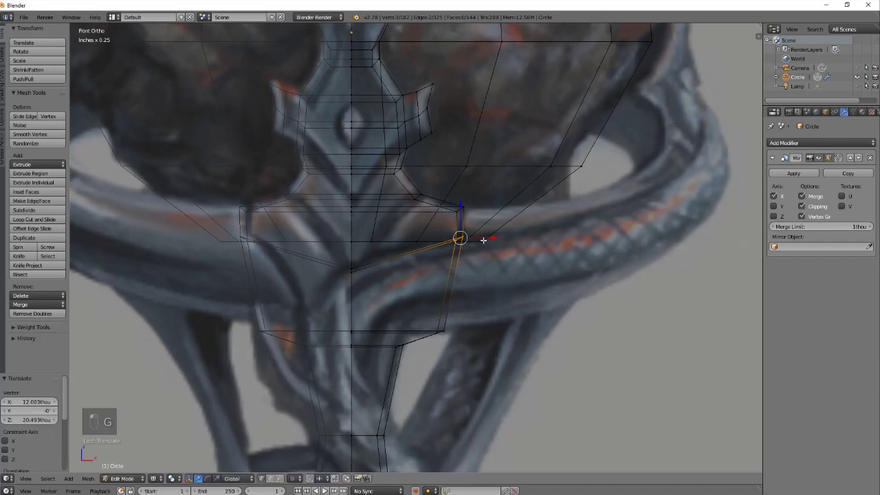
Move the block's lower outer corner vertices about 21.4 thou inward and 12.9 thou up, and select the vertex pair below them.
key("a")
key("b")
left_click_drag(422, 316, 496, 354)
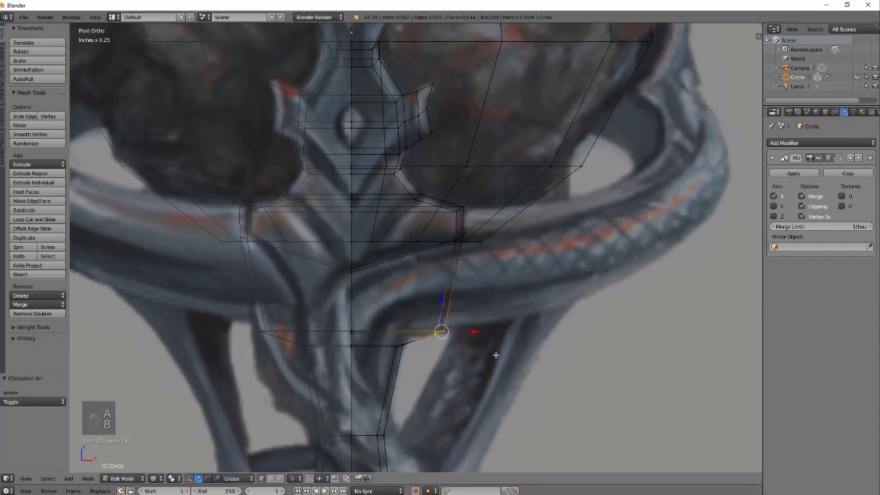
key("g")
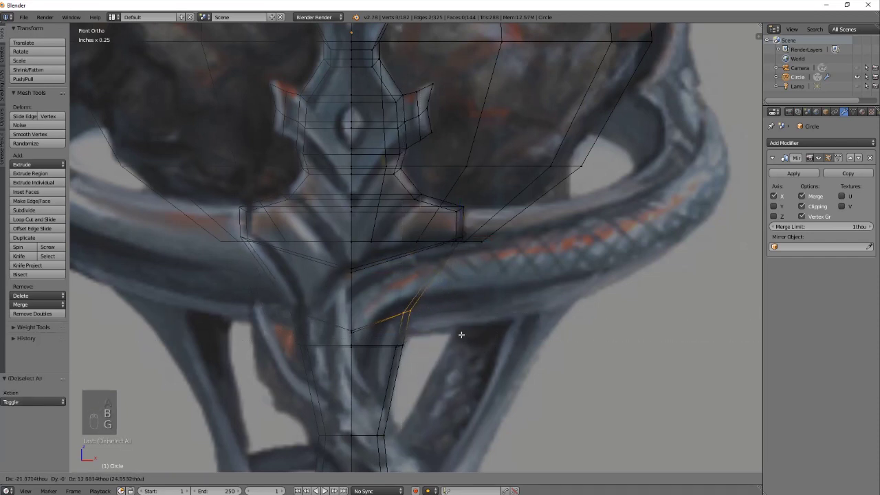
left_click(462, 335)
key("a")
key("b")
left_click_drag(394, 337, 414, 355)
left_click(430, 346)
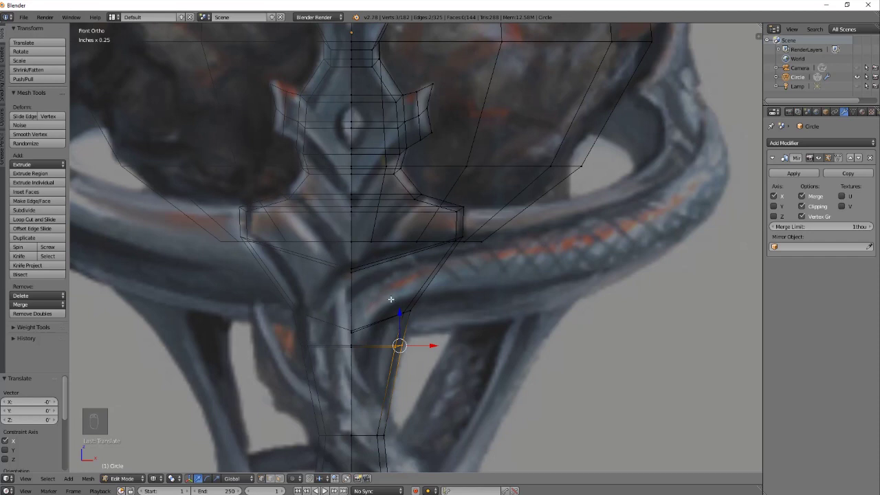
Add two loop cuts across the block's lower part, moving their outer vertices about 12.9 and 6.1 thou inward along X.
key("ctrl+r")
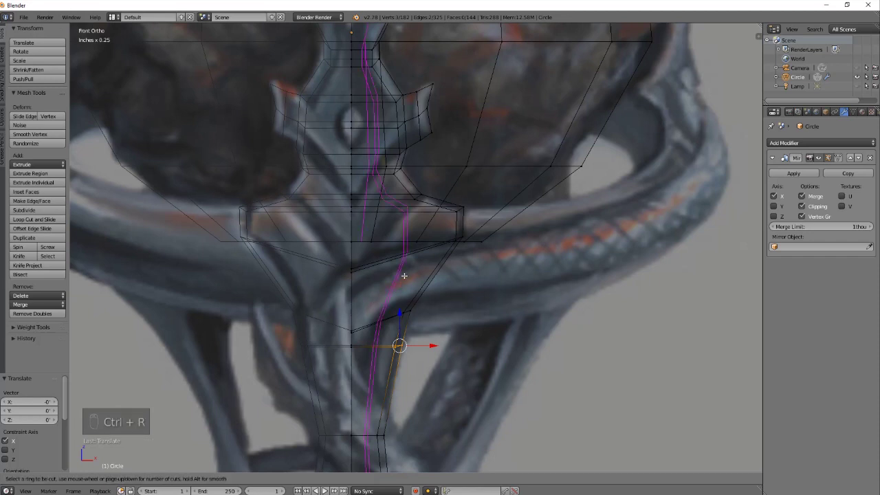
left_click(417, 284)
left_click(417, 283)
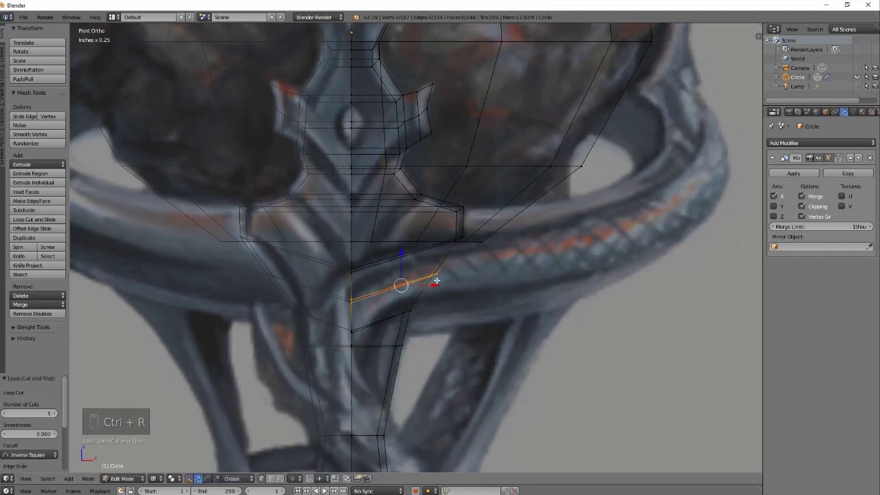
key("a")
right_click(440, 278)
left_click_drag(465, 274, 446, 277)
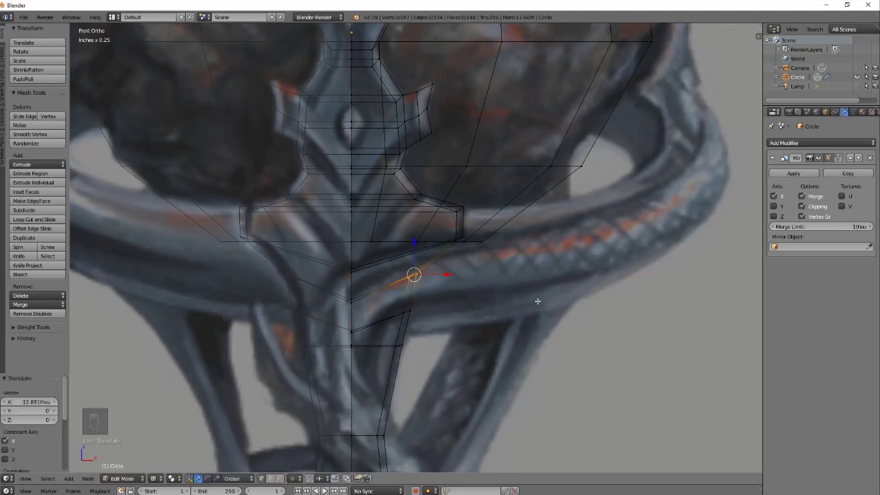
key("ctrl+r")
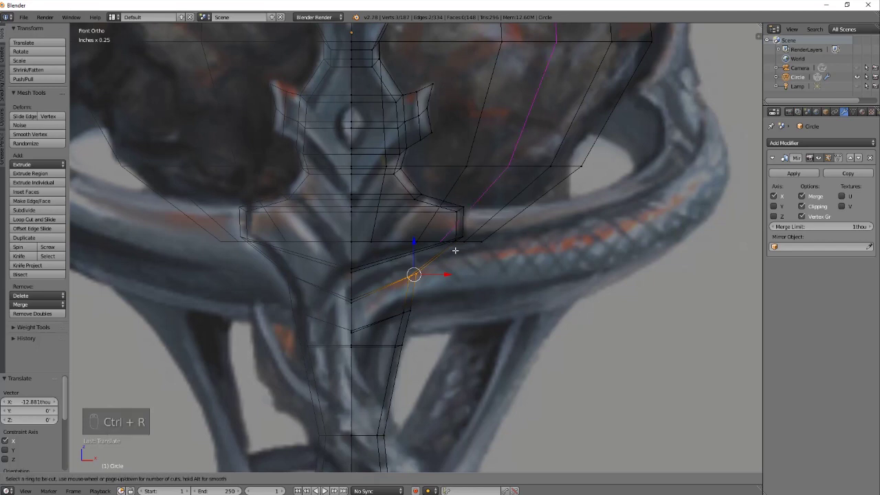
right_click(473, 300)
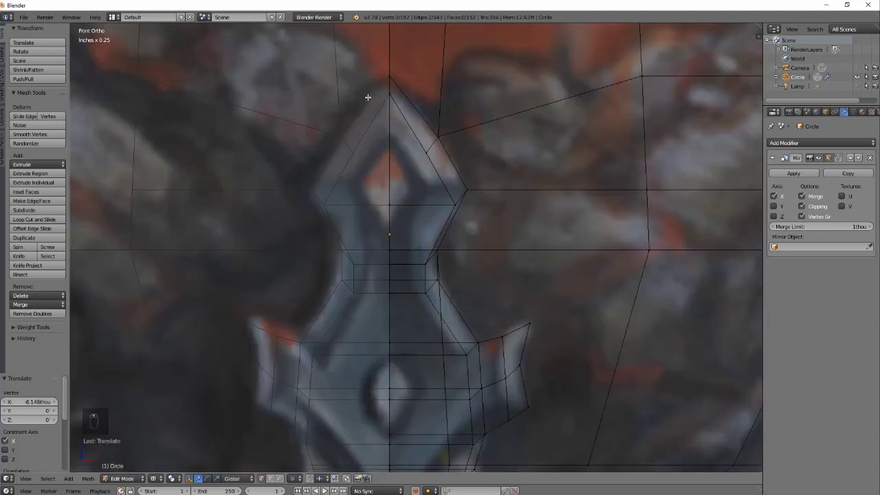
Add a vertical loop cut down the ornament's front and slide it slightly toward the mirror centre line.
key("ctrl+r")
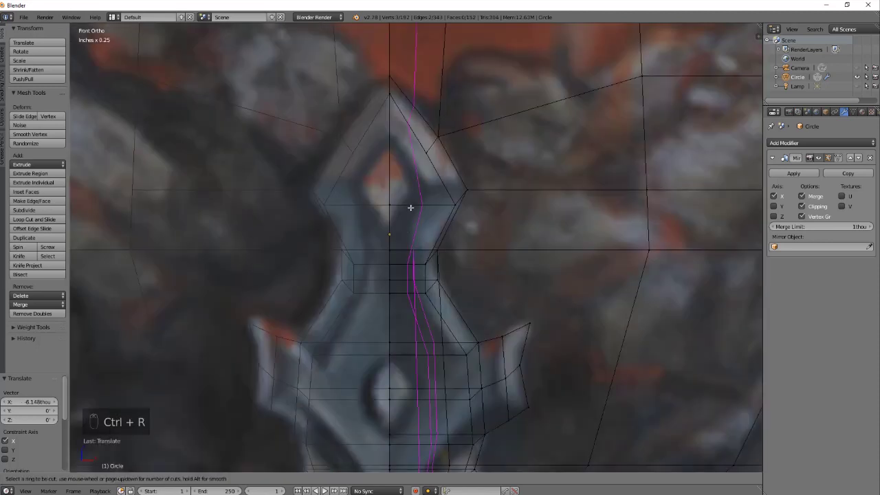
left_click(410, 208)
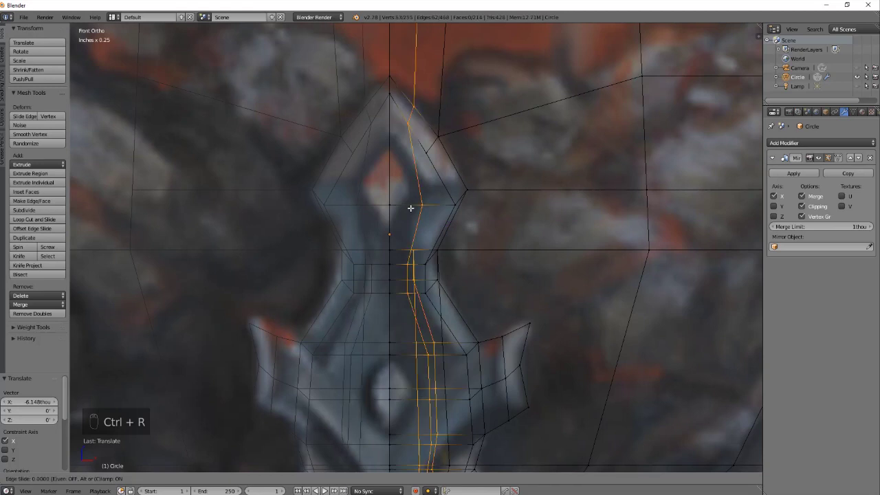
left_click(410, 220)
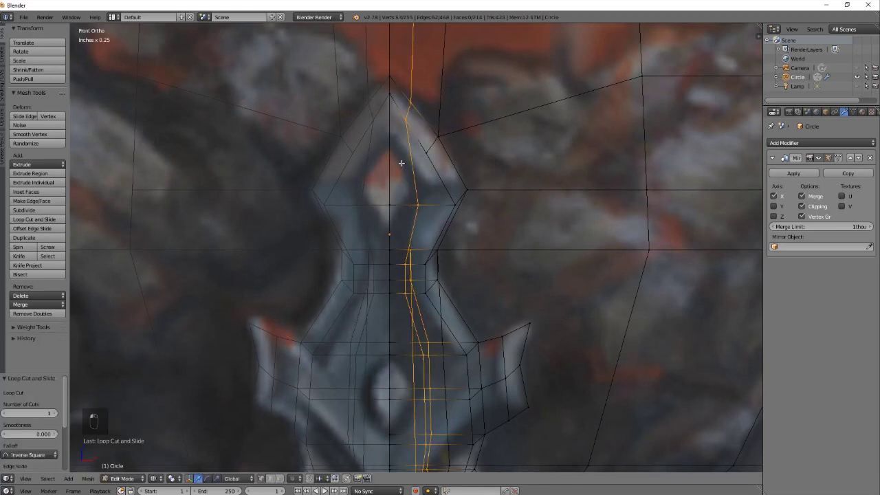
Add horizontal cuts across the ornament's tip and arrange their vertices into a diamond around the painted opening.
key("ctrl+r")
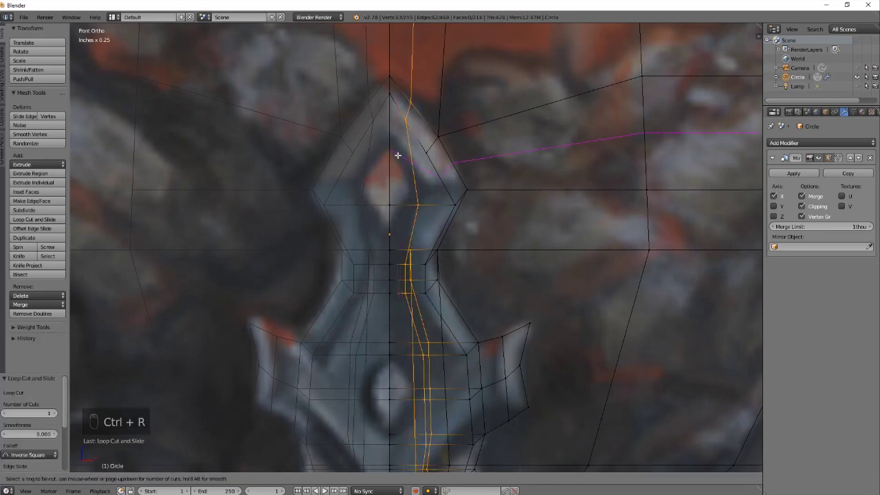
left_click(389, 179)
left_click(426, 186)
key("g")
key("g")
right_click(403, 196)
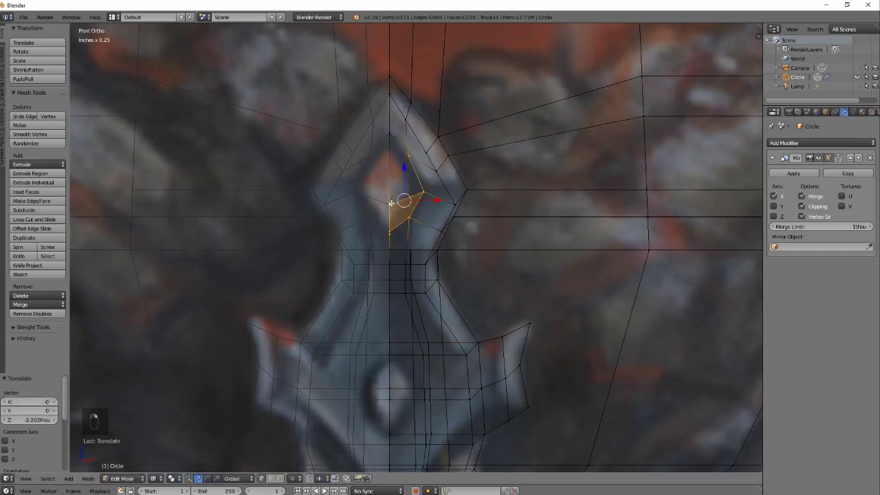
Extrude the tip diamond's faces outward from the ornament's front in side view.
key("KP_3")
key("e")
left_click(383, 154)
Slide the vertices beside the centre line of the winged middle section into a second diamond outline.
key("z")
key("KP_1")
scroll(471, 271, "up", 3)
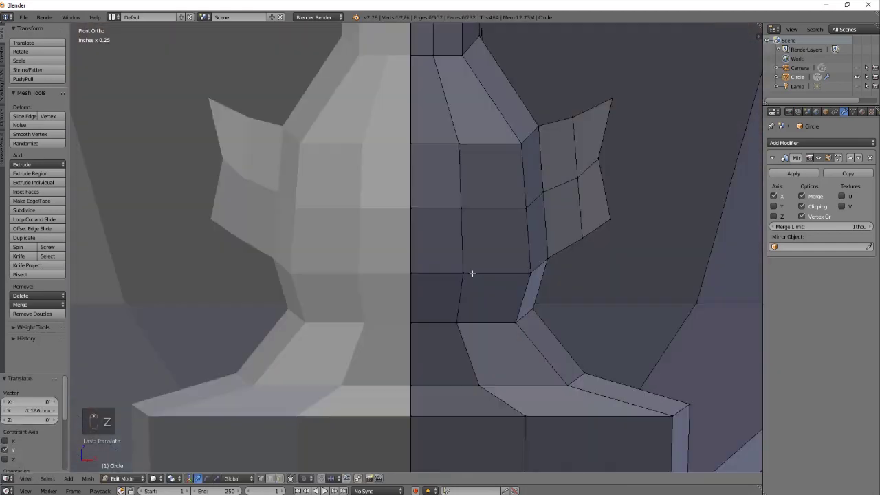
key("z")
left_click(477, 277)
key("g")
key("g")
key("z")
key("ctrl+z")
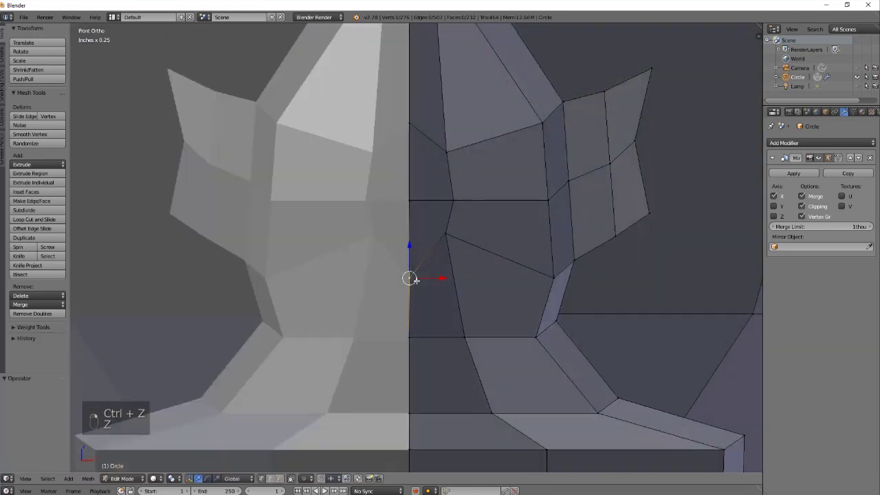
key("z")
key("g")
key("g")
left_click(448, 232)
key("z")
Extrude the second diamond's two faces outward along Y from the winged section.
right_click(463, 183)
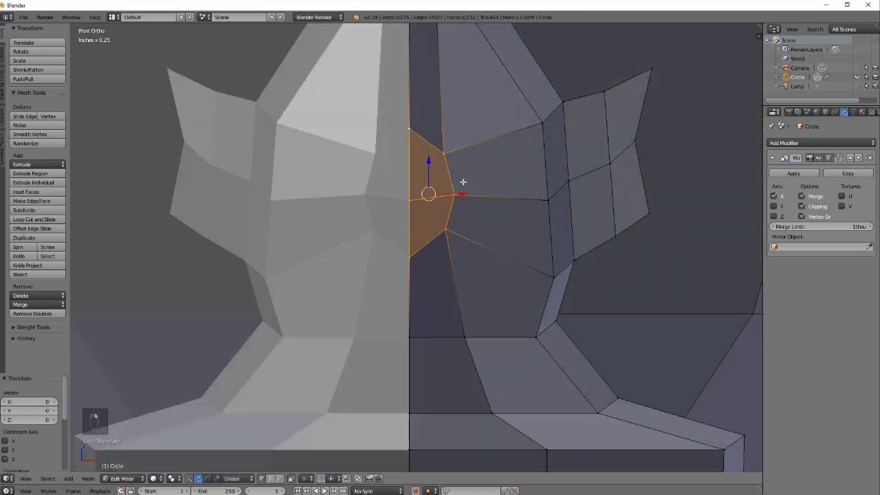
key("KP_3")
key("g")
key("y")
left_click(402, 138)
key("a")
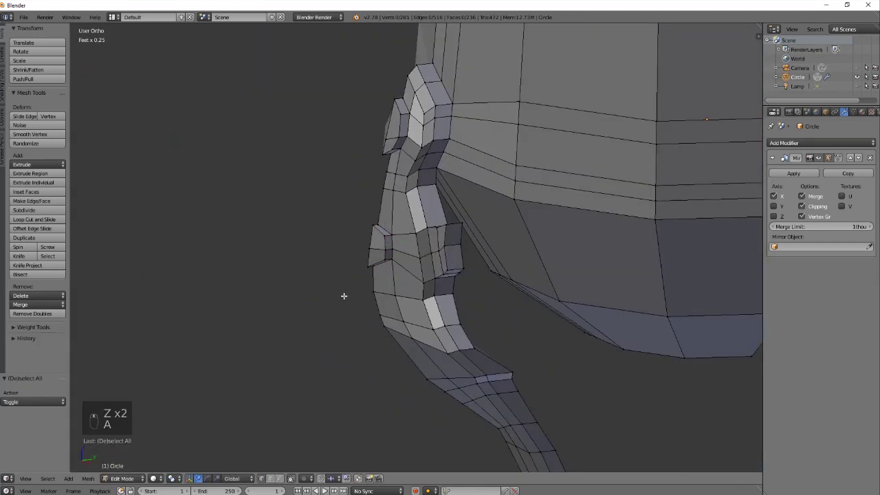
Add horizontal loop cuts across the flared stem section level with the painted brace junction.
key("KP_1")
key("z")
scroll(488, 260, "up", 4)
key("z")
key("z")
key("ctrl+r")
left_click(473, 243)
key("z")
key("z")
Slide the new vertices beside the centre line into a third diamond outline on the flared stem section.
right_click(481, 265)
key("z")
key("z")
key("g")
key("g")
key("z")
key("z")
right_click(450, 255)
right_click(471, 200, "shift")
key("z")
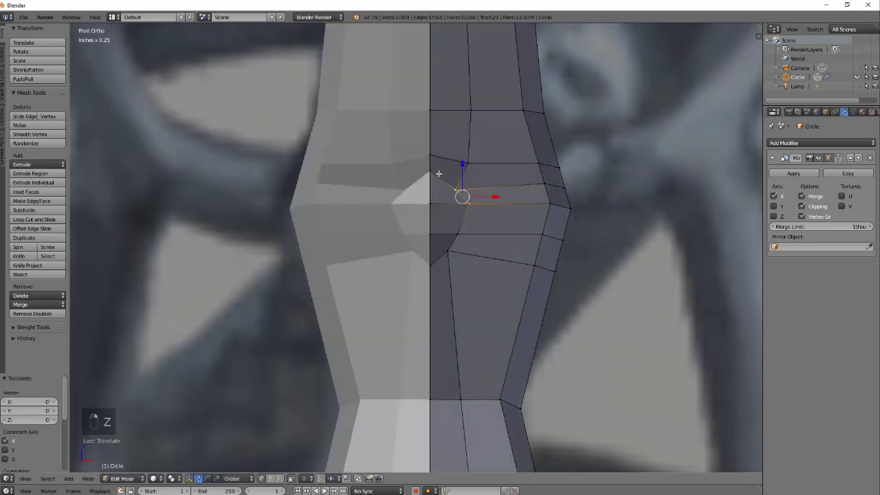
key("e")
key("KP_3")
key("ctrl+z")
Add a horizontal loop cut across the lower part of the stem and slide it downward.
key("KP_1")
scroll(499, 222, "up", 4)
key("ctrl+r")
left_click(460, 338)
left_click(437, 365)
Slide the vertices around the new stem cut into a diamond outline, shifting one about 7 thou along Z.
key("z")
right_click(501, 334)
key("z")
key("g")
key("g")
left_click(436, 185)
right_click(460, 291)
Adjust the depth of the stem diamond's vertices along Y in side view.
key("KP_3")
right_click(379, 360)
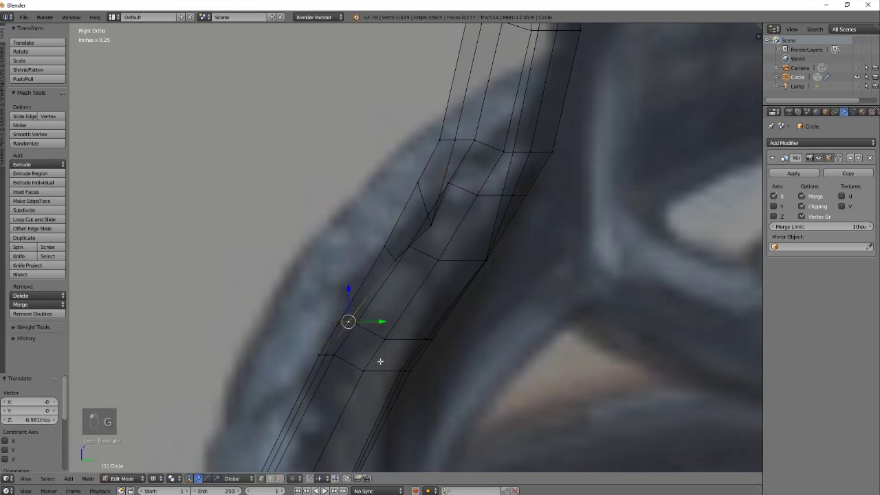
middle_click_drag(379, 359, 455, 345)
key("z")
key("g")
left_click(455, 345)
key("z")
key("KP_3")
key("g")
key("y")
left_click(449, 222)
key("g")
right_click(399, 245)
Add a centred horizontal loop cut across the next stem section above the foot.
key("KP_1")
key("z")
key("z")
scroll(491, 289, "up", 4)
key("ctrl+r")
left_click(444, 312)
right_click(444, 311)
Reposition the vertices of the cut above the foot in front and side views to form its raised diamond.
key("z")
key("z")
right_click(467, 182)
key("g")
left_click(483, 323)
key("KP_3")
scroll(416, 173, "down", 2)
middle_click_drag(416, 173, 422, 138)
key("KP_3")
key("g")
left_click(359, 191)
Raise the foot's upper centre vertex about 3.5 thou along Z and lift the neighbouring front vertex beside it.
key("z")
key("KP_1")
key("z")
right_click(435, 216)
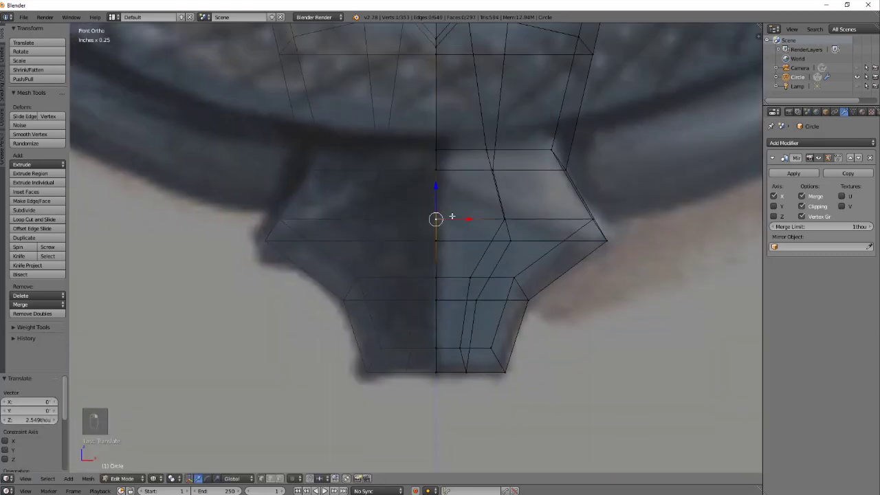
key("KP_3")
scroll(272, 216, "up", 2)
left_click(272, 215)
key("KP_1")
scroll(272, 215, "up", 3)
key("g")
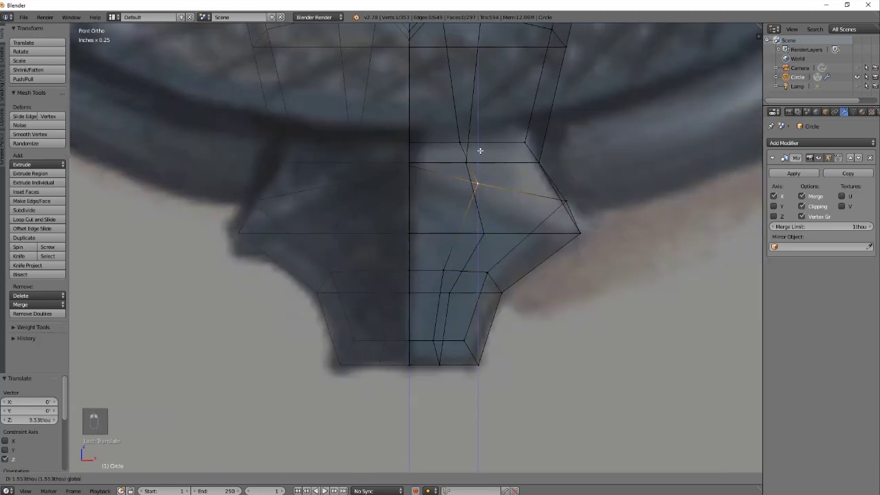
left_click(385, 227)
Move the foot's bottom vertex about 5.8 thou along negative Y and save the file as crystal on pedistal.blend.
key("z")
middle_click_drag(385, 227, 446, 252)
key("g")
key("y")
left_click(121, 53)
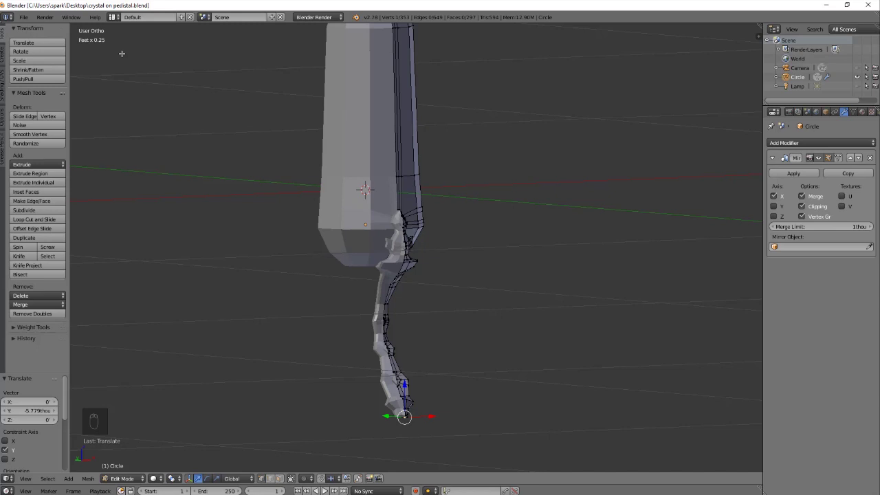
Leave mesh editing, duplicate the Circle object in place and hide the original as a backup.
key("KP_1")
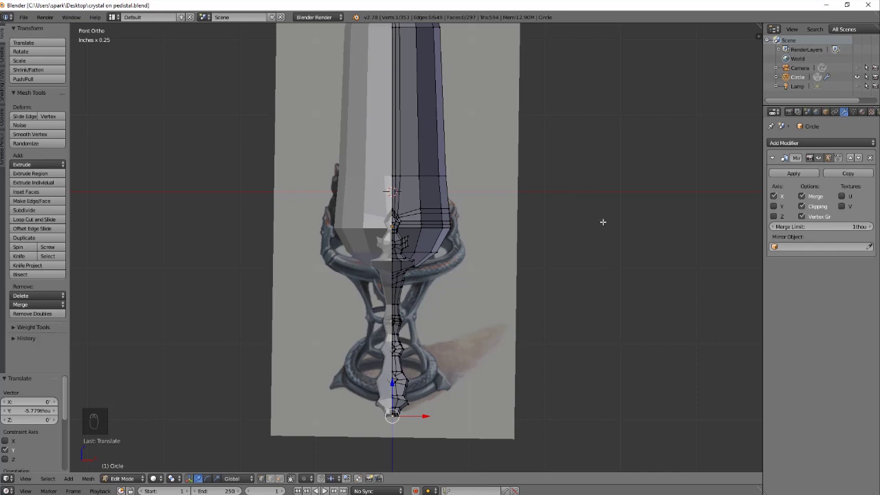
key("Tab")
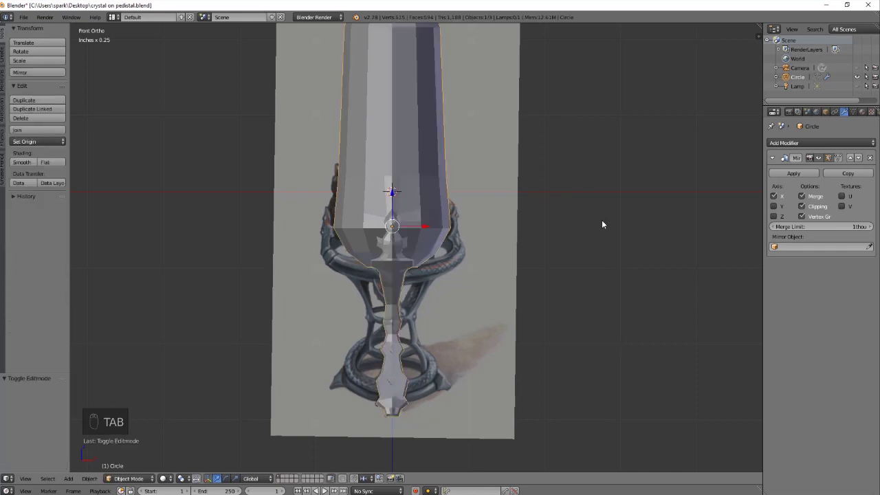
key("shift+d")
right_click(623, 228)
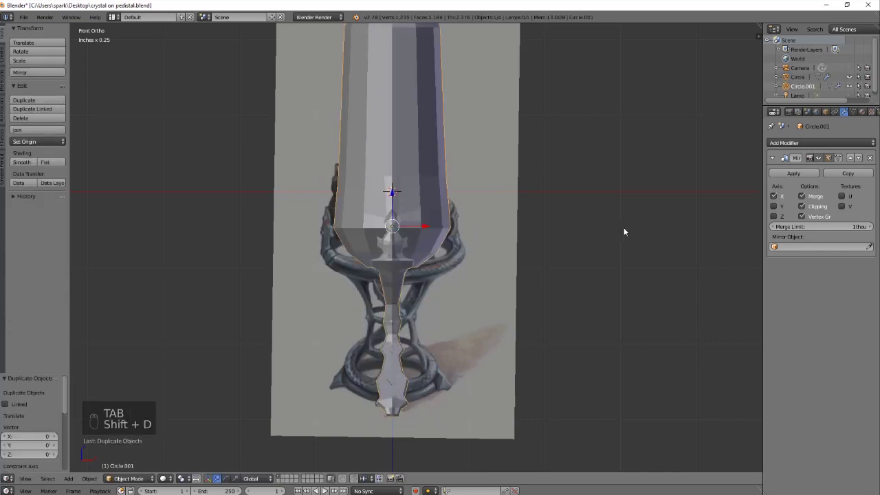
left_click(849, 78)
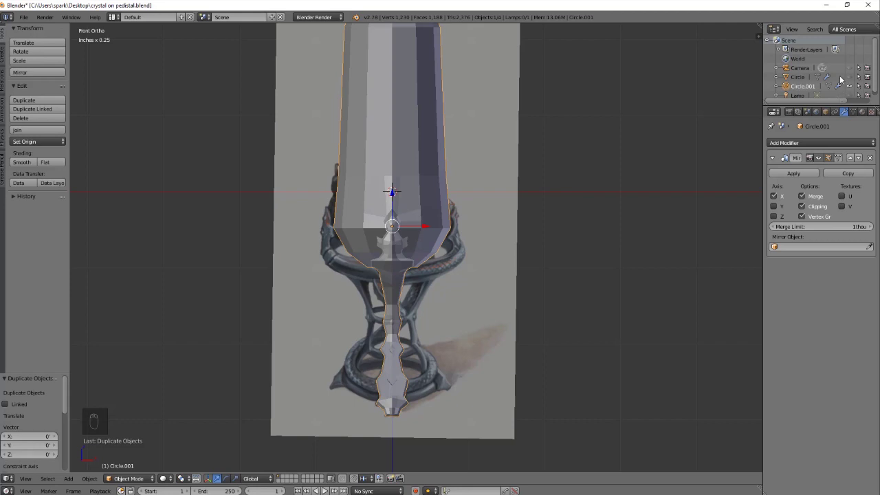
middle_click_drag(472, 263, 487, 288)
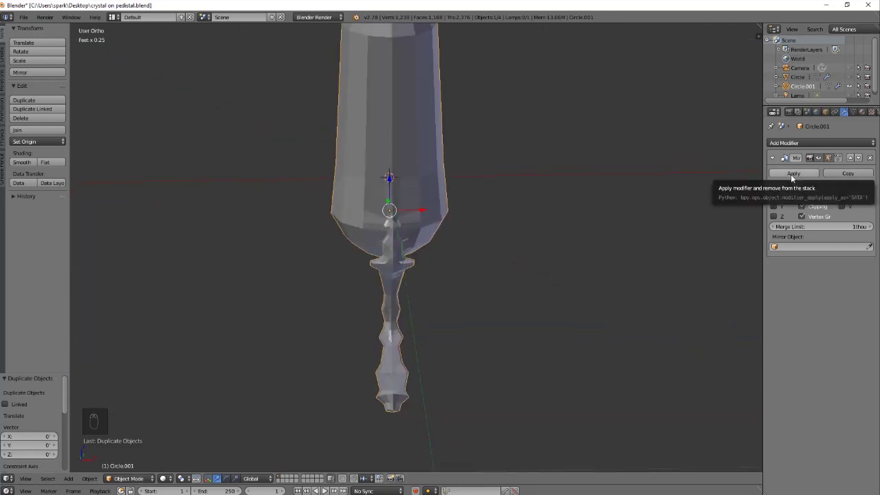
Apply the duplicate's Mirror modifier and set its origin to its geometry.
left_click(791, 174)
key("KP_1")
key("Tab")
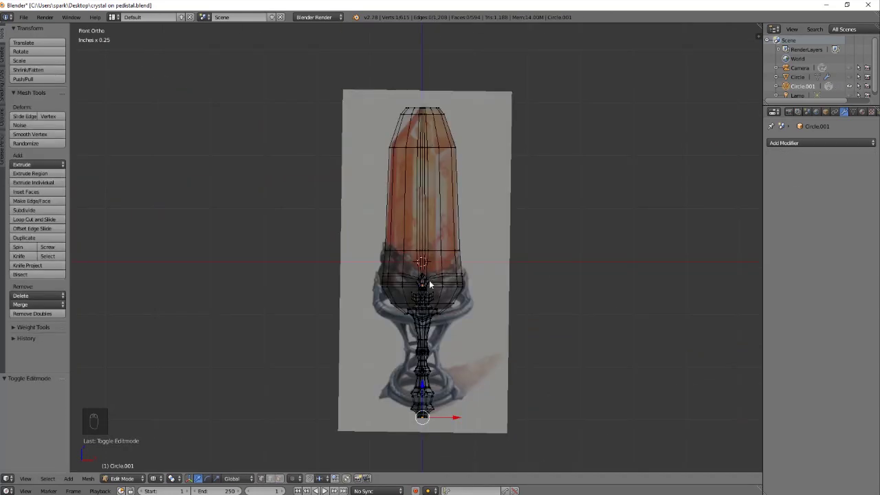
key("Tab")
left_click(37, 141)
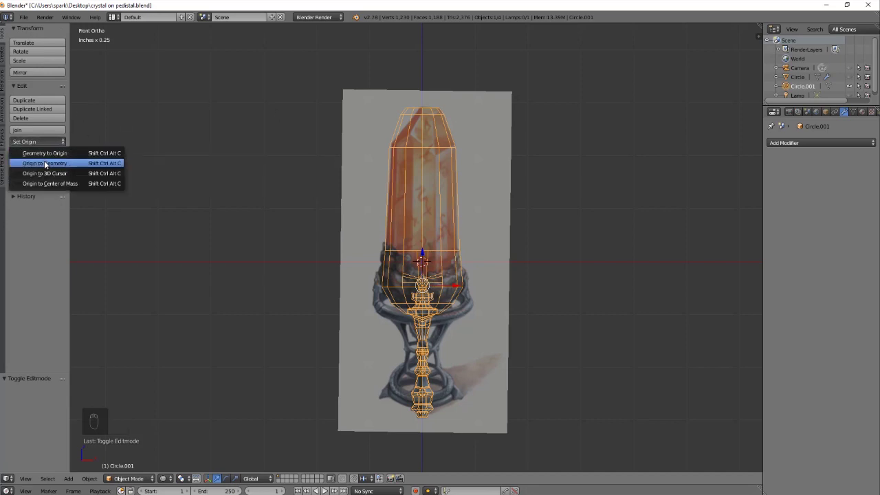
left_click(45, 163)
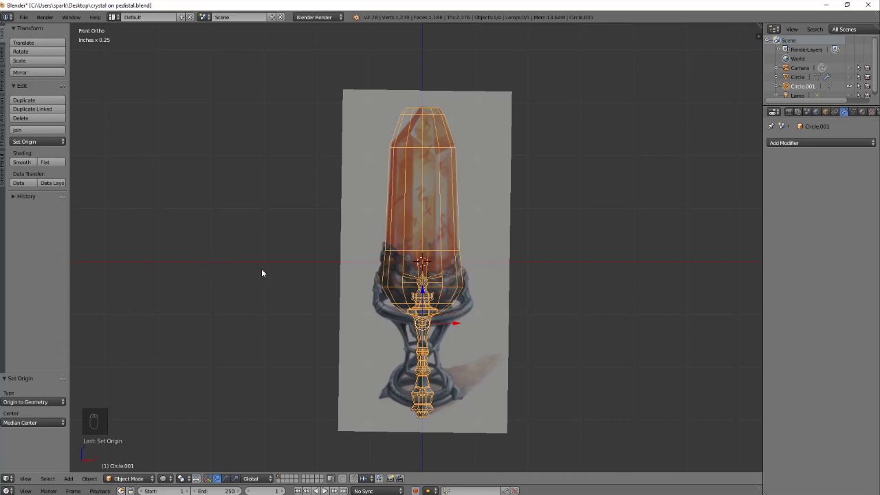
Open the duplicate's mesh for editing and select all of its geometry.
key("Tab")
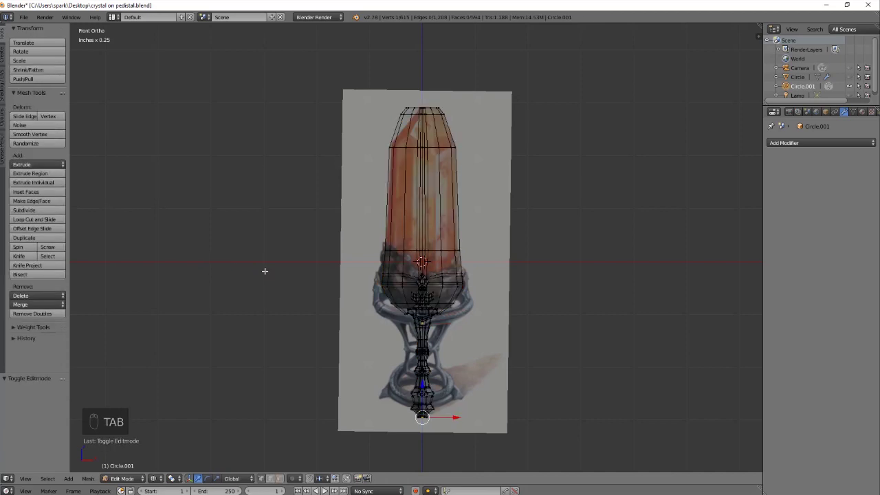
key("a")
key("a")
key("a")
Try to rotate the whole mesh by -45° around its own centre in top view, and undo the rotation.
key("r")
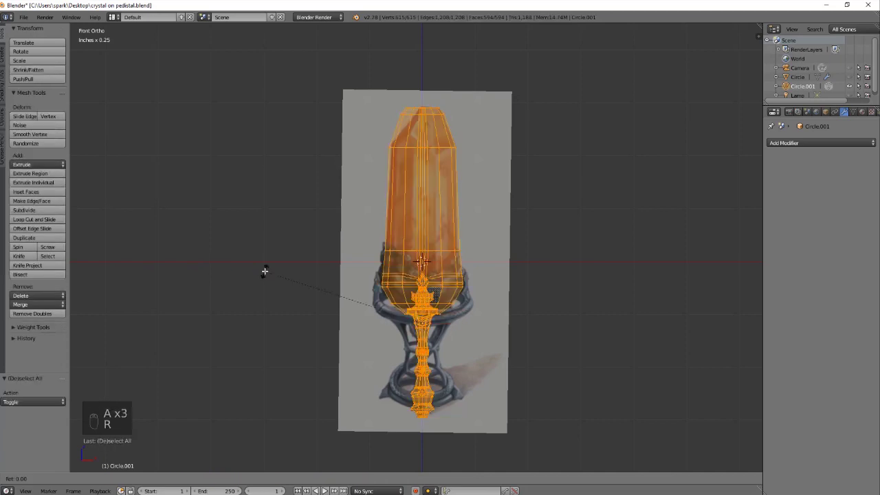
key("7")
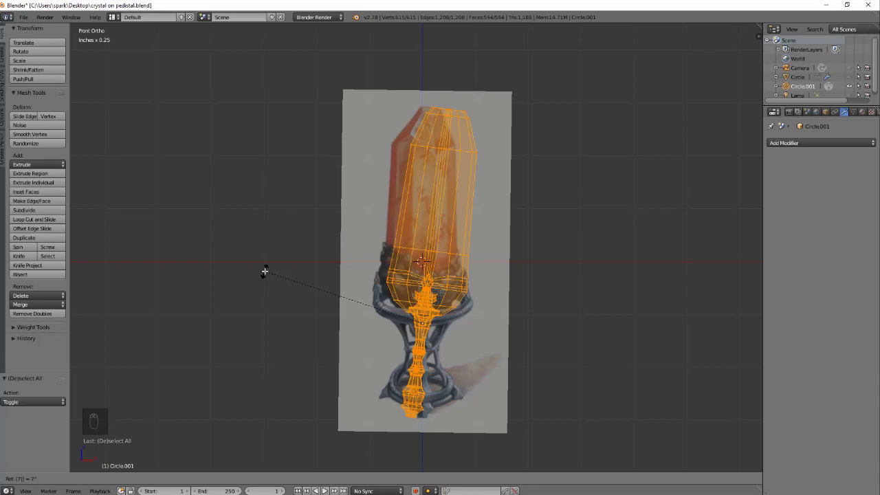
key("Return")
key("KP_7")
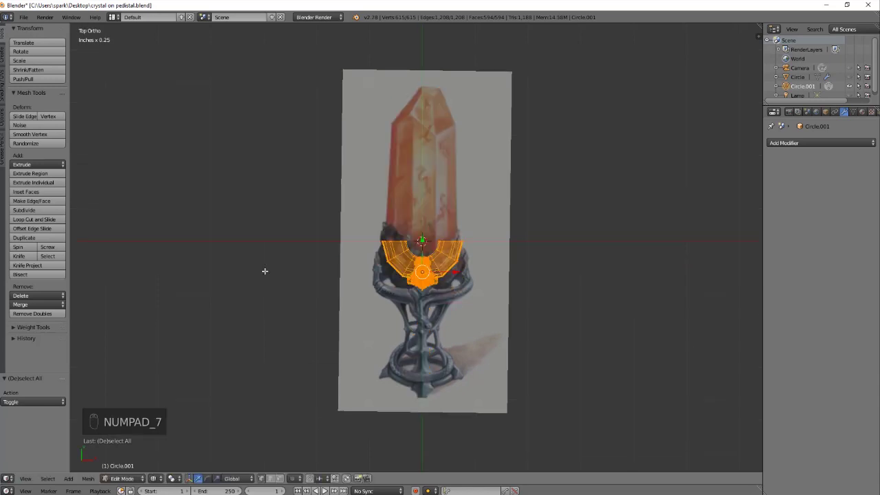
type("r-45")
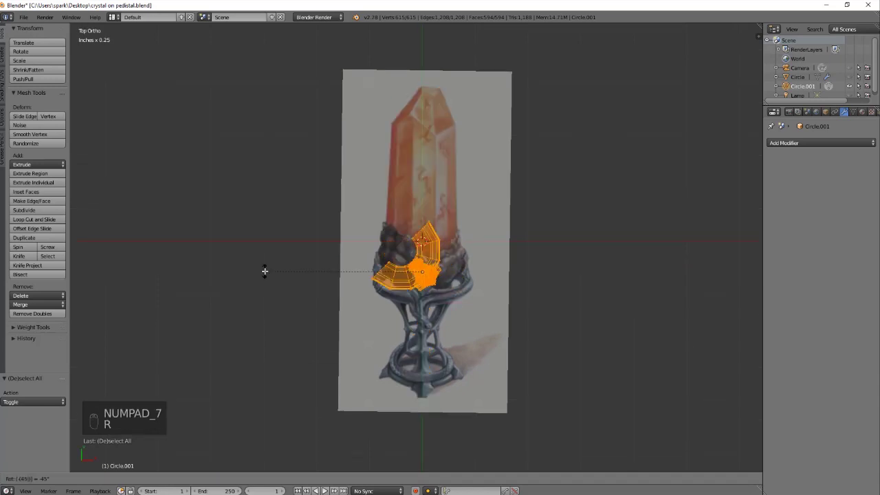
left_click(264, 271)
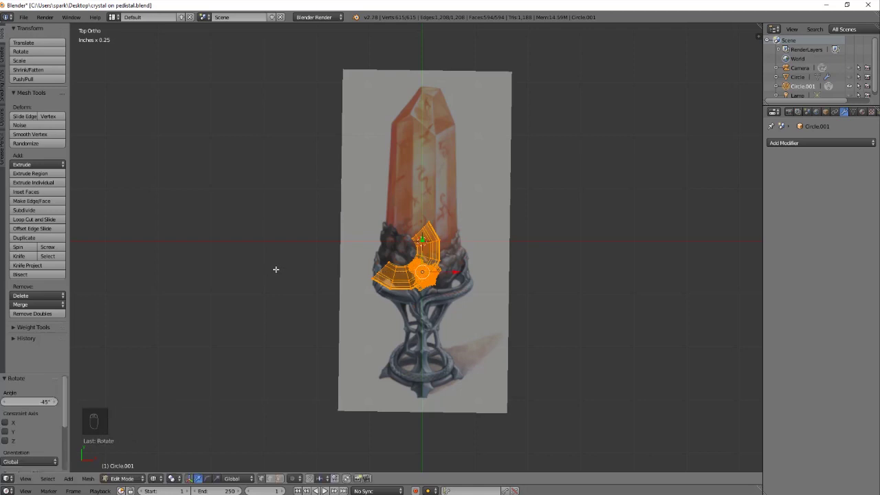
key("ctrl+z")
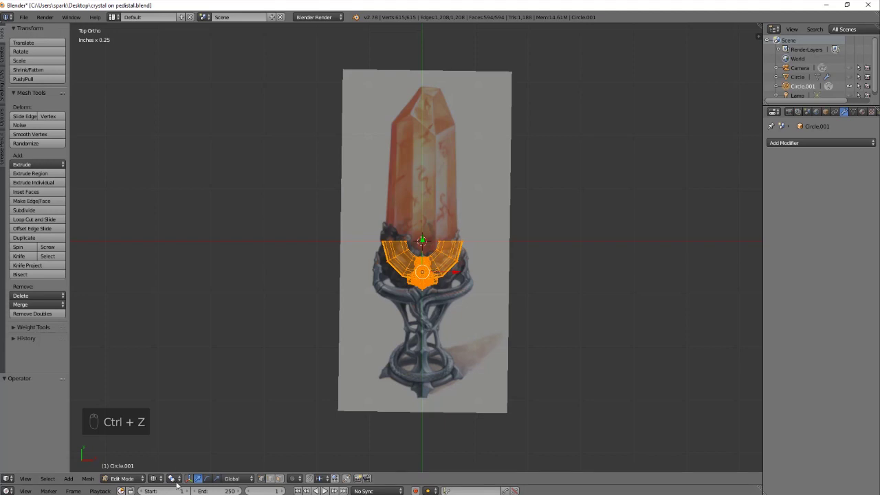
Set the pivot point to the 3D cursor and rotate the whole mesh by -45° in top view.
left_click(175, 480)
left_click(189, 457)
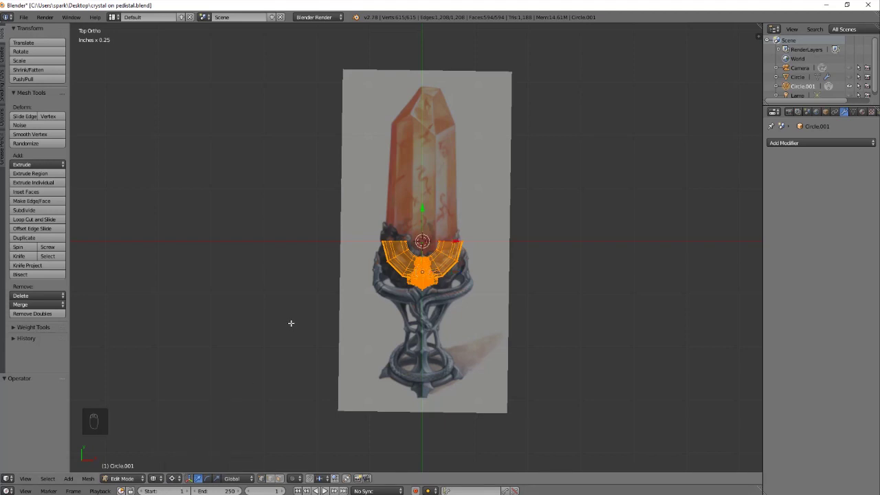
type("r-45")
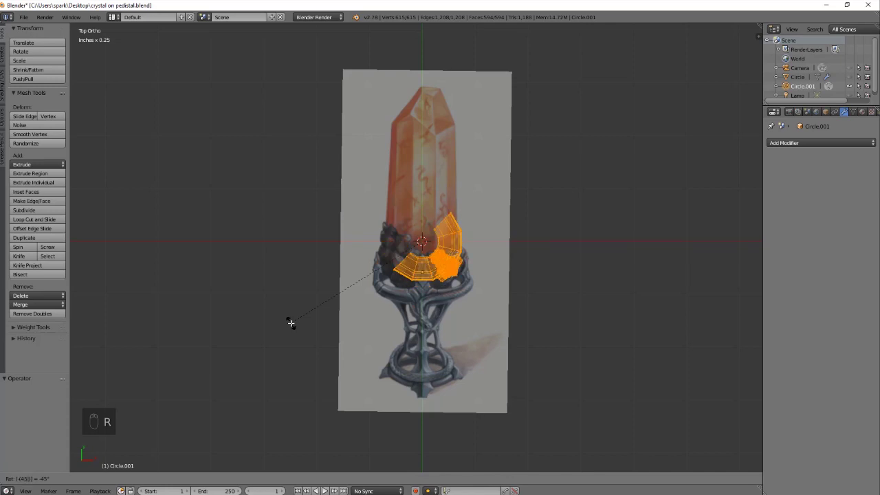
key("Return")
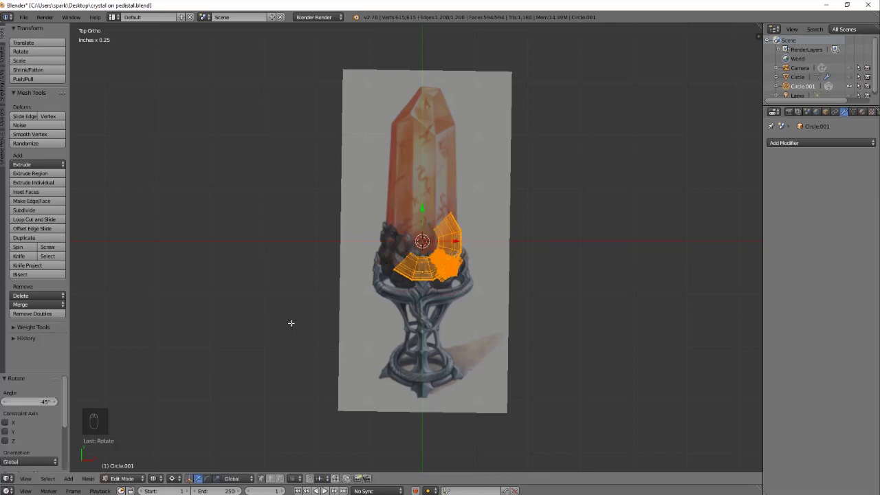
Add one centred loop cut through each half of the crystal shell, where it crosses the Y axis and the X axis.
key("ctrl+r")
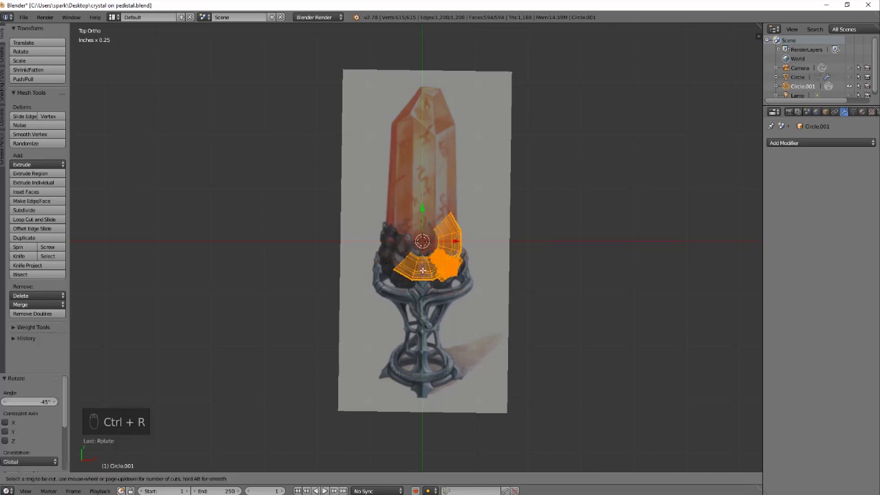
left_click(422, 271)
left_click(423, 271)
key("ctrl+r")
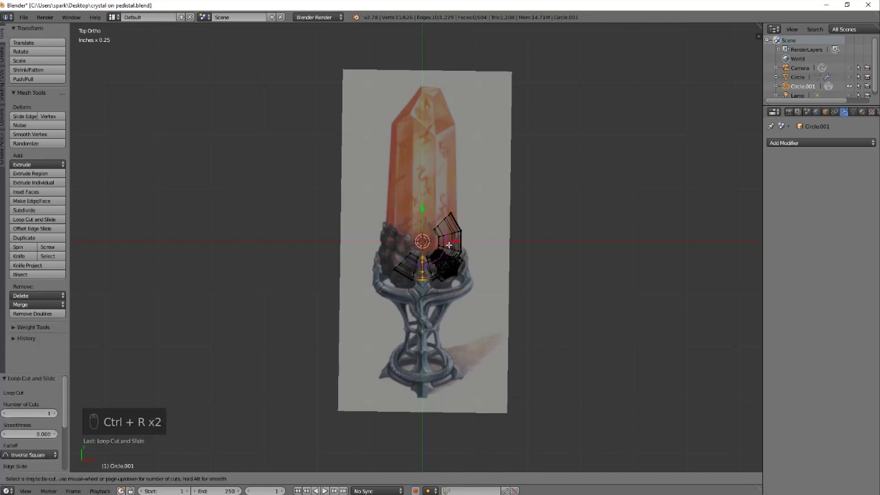
left_click(448, 241)
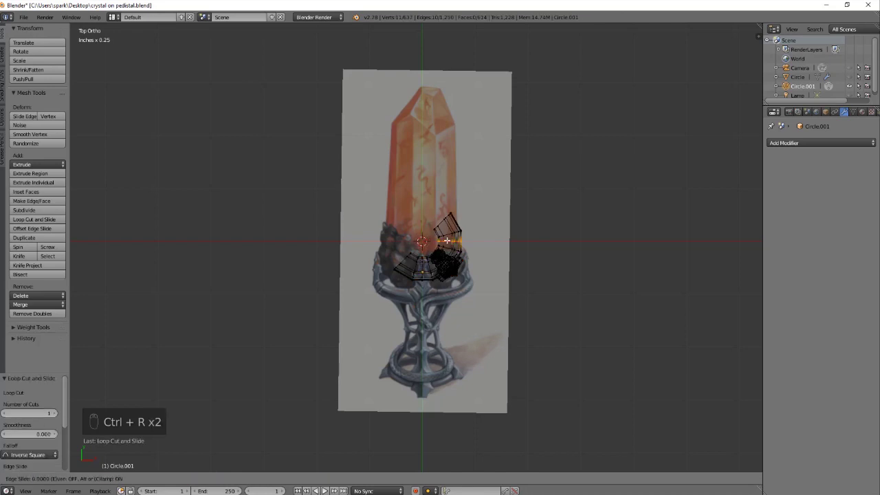
left_click(447, 240)
Delete the vertices beyond the X-axis cut and those beyond the Y-axis cut, keeping only the quadrant with the ornament.
key("a")
key("b")
left_click_drag(404, 193, 489, 239)
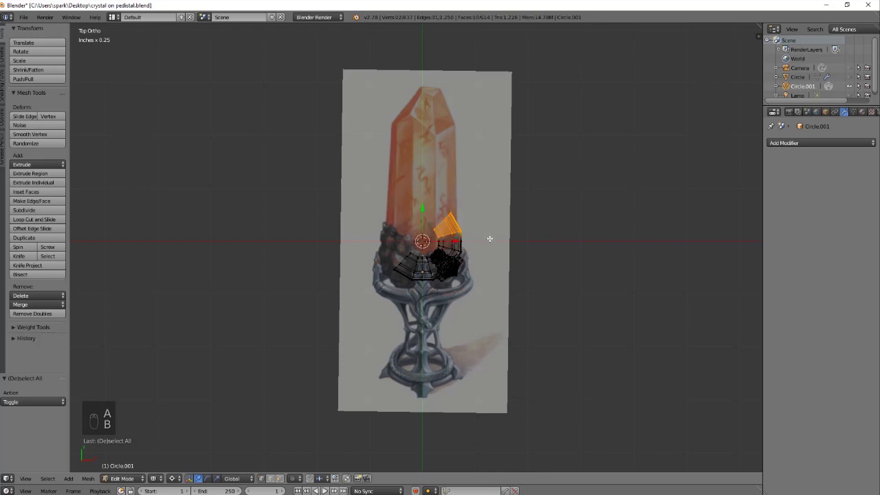
key("x")
left_click(489, 238)
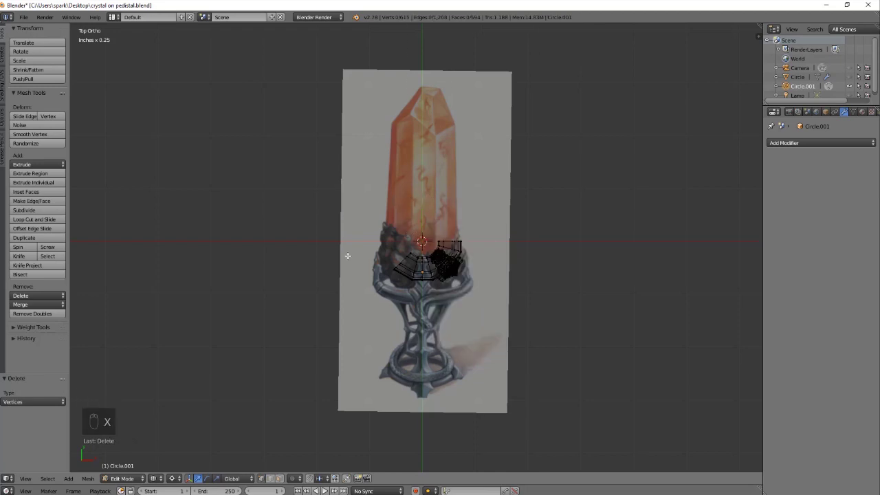
key("b")
left_click_drag(336, 221, 419, 298)
key("x")
left_click(419, 298)
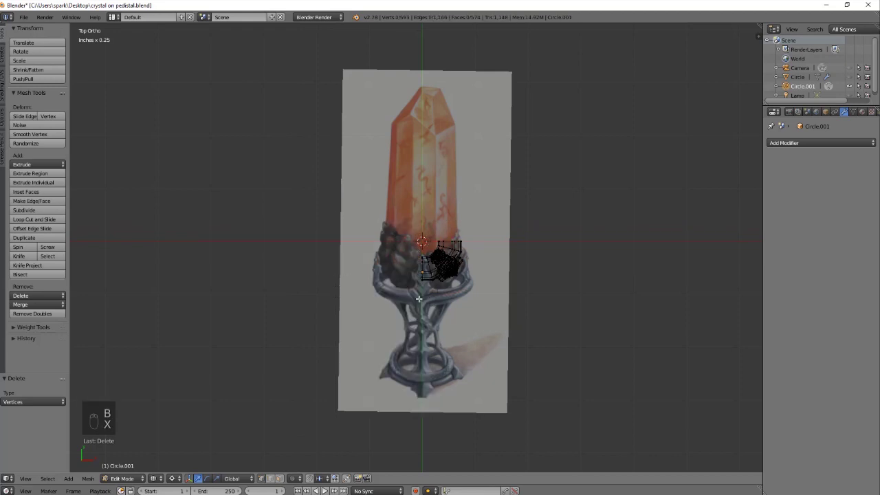
Add a Mirror modifier to the remaining quadrant with clipping enabled and both the X and Y axes mirrored.
left_click(817, 143)
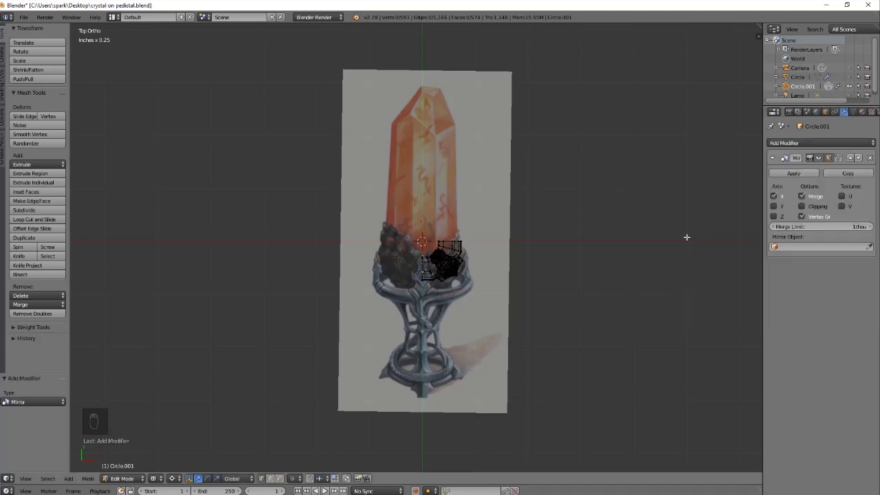
middle_click_drag(539, 338, 528, 245)
left_click(801, 206)
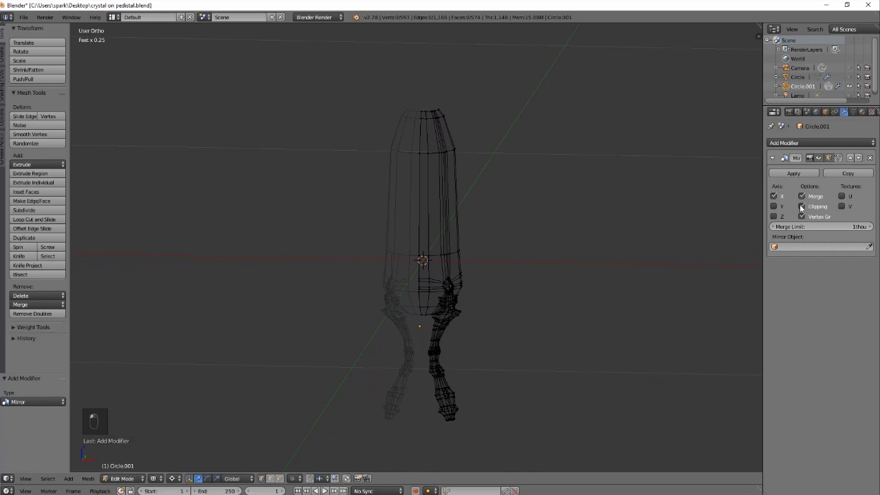
left_click(773, 206)
middle_click_drag(585, 309, 548, 351)
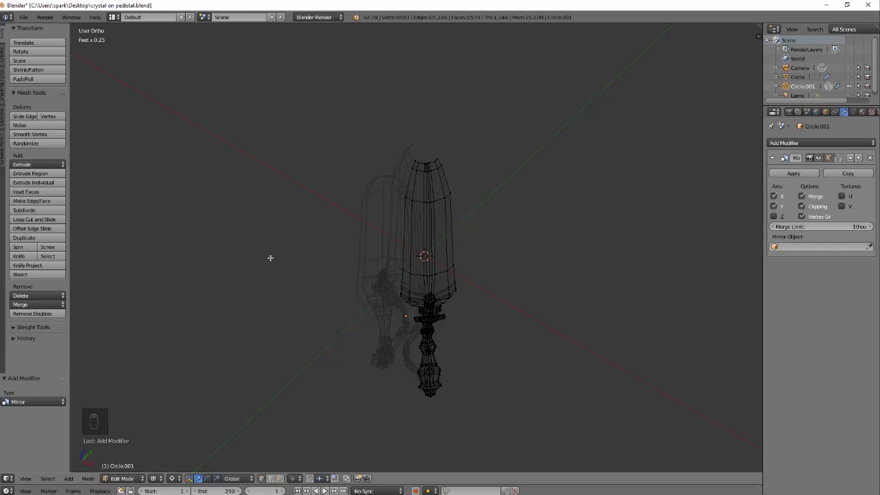
Leave mesh editing, set the object's origin to the 3D cursor and display the model in solid shading.
key("Tab")
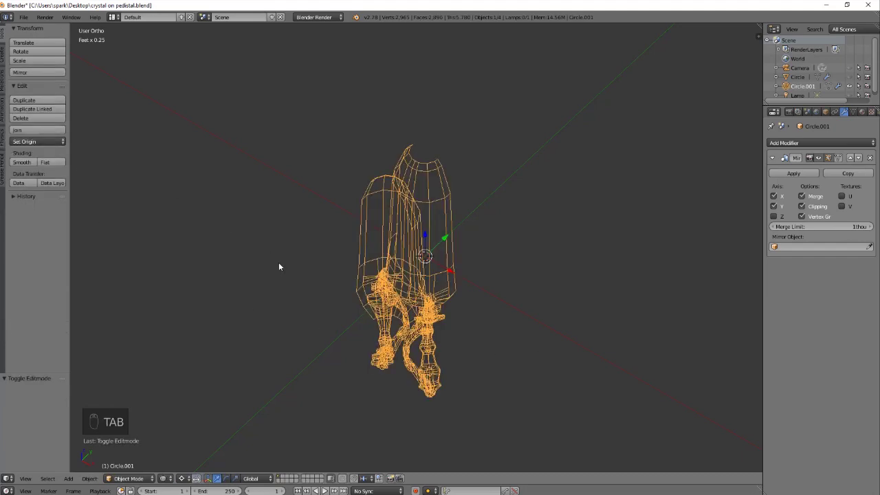
left_click(28, 142)
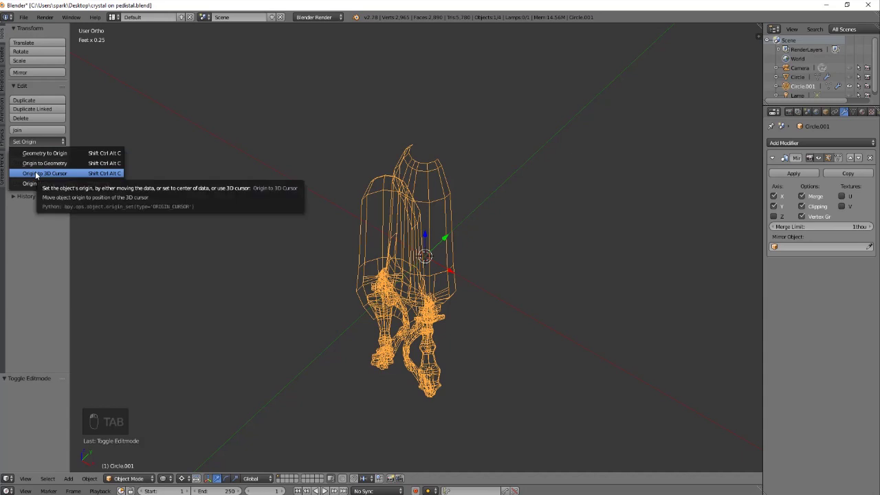
left_click(37, 174)
middle_click_drag(372, 293, 448, 256)
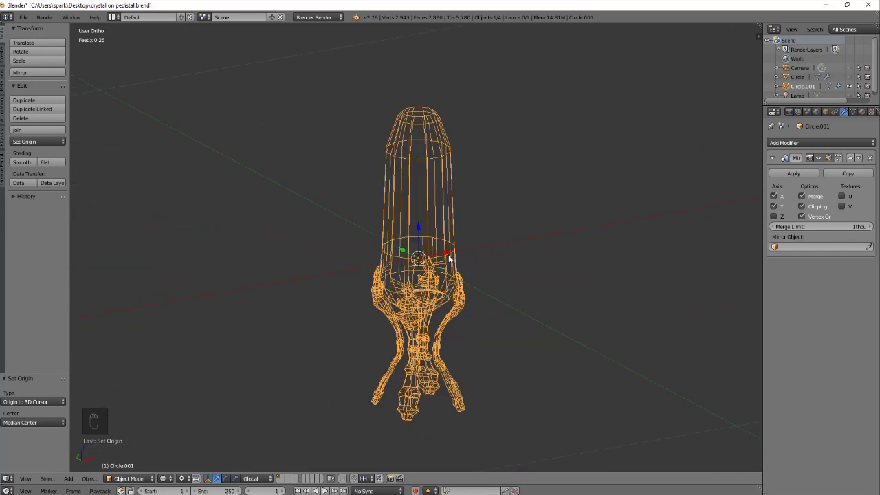
middle_click_drag(453, 255, 465, 255)
key("z")
mouse_move(459, 292)
middle_mouse_down()
mouse_move(489, 287)
mouse_move(450, 292)
middle_mouse_up()
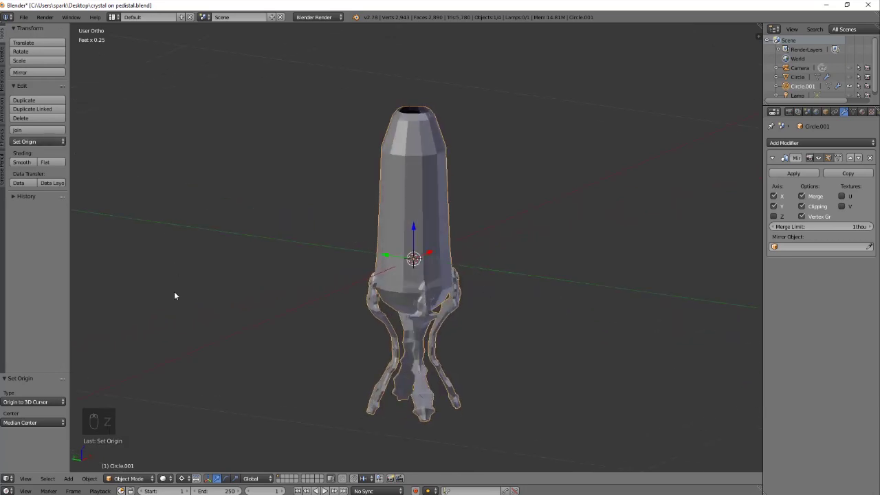
Add a Subdivision Surface modifier with one view level to the four-legged pedestal and return to front view.
middle_click_drag(404, 365, 510, 291)
scroll(488, 312, "up", 5)
middle_click_drag(620, 197, 654, 287)
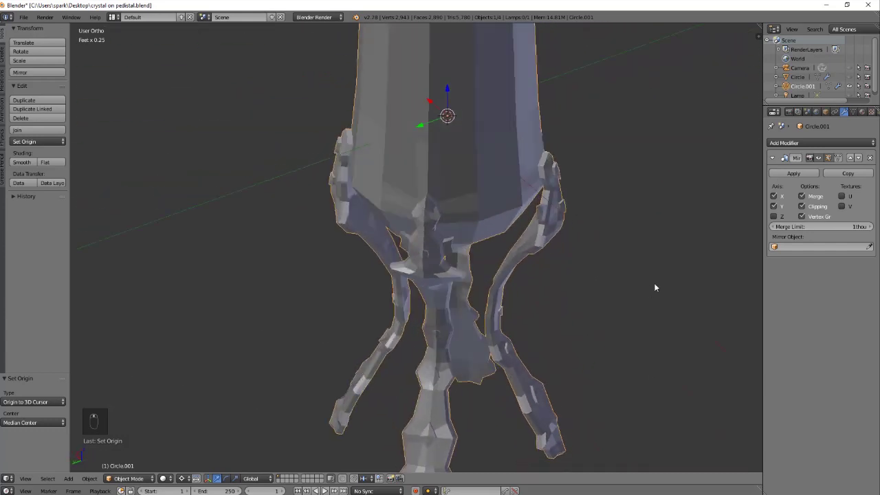
key("ctrl+1")
scroll(484, 338, "down", 5)
key("KP_1")
scroll(459, 348, "up", 3)
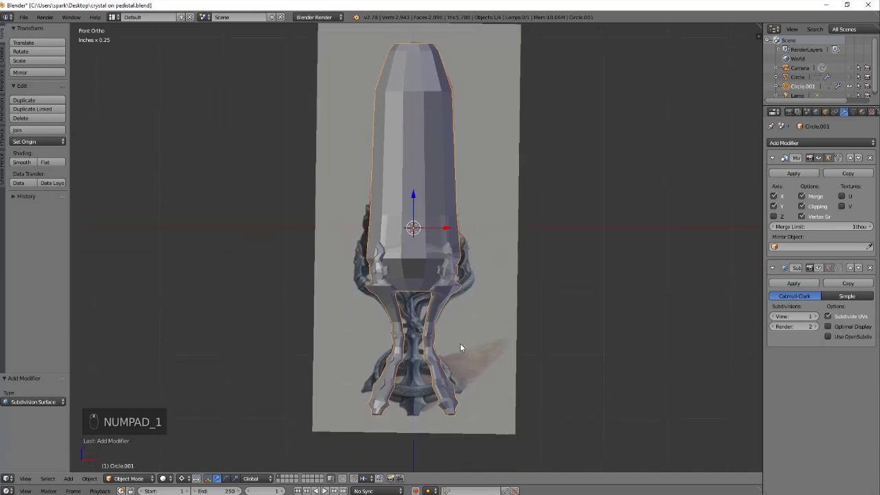
Duplicate the pedestal object in place and hide the original Circle.001 as a backup.
middle_click_drag(460, 347, 463, 308, "shift")
middle_click_drag(506, 167, 486, 292, "shift")
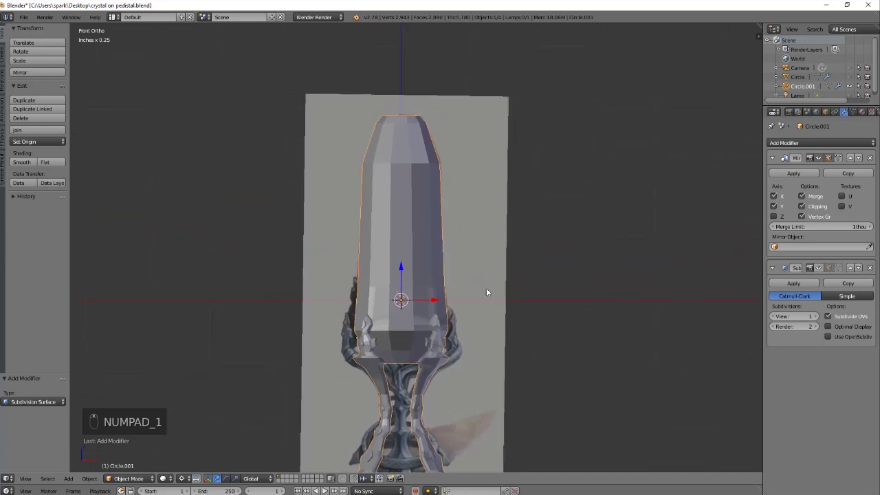
key("shift+d")
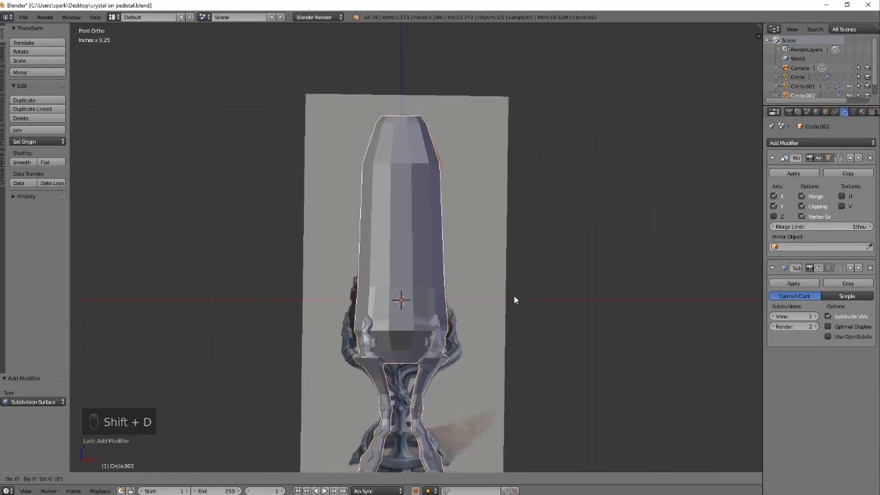
right_click(513, 295)
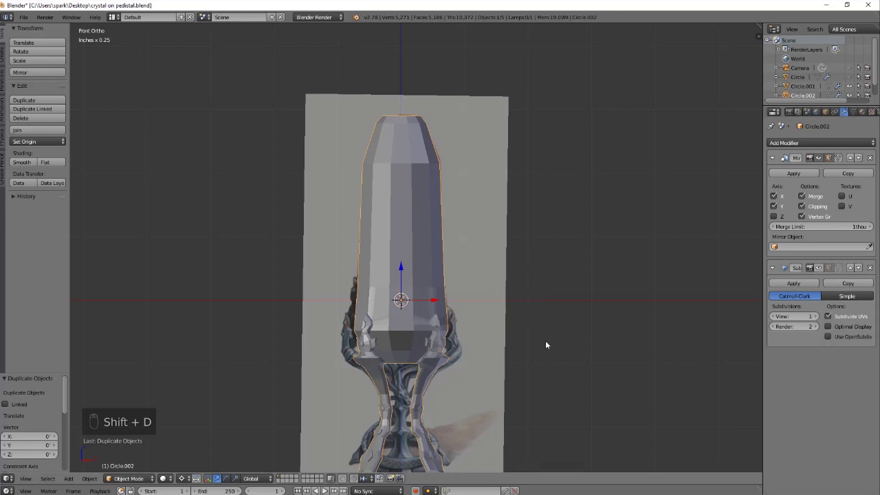
scroll(851, 72, "down", 1)
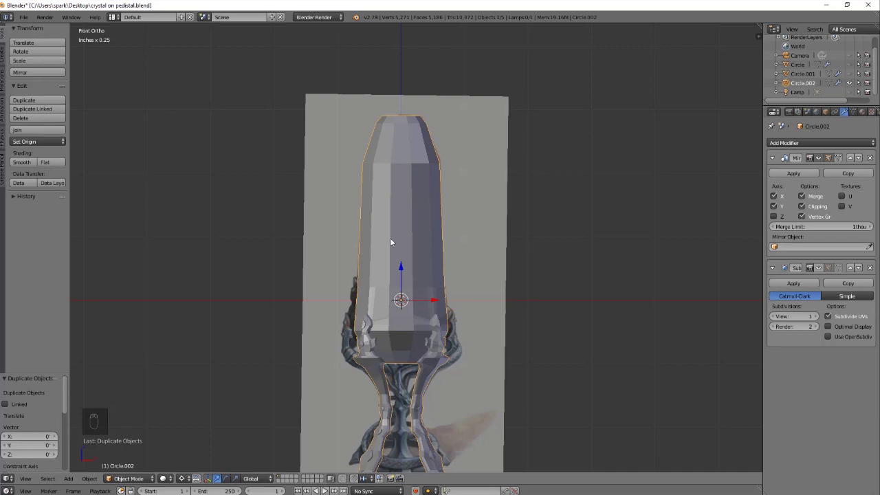
Try to fill the open rim at the crystal's top with a face, and undo the fill.
key("Tab")
middle_click_drag(491, 181, 481, 219)
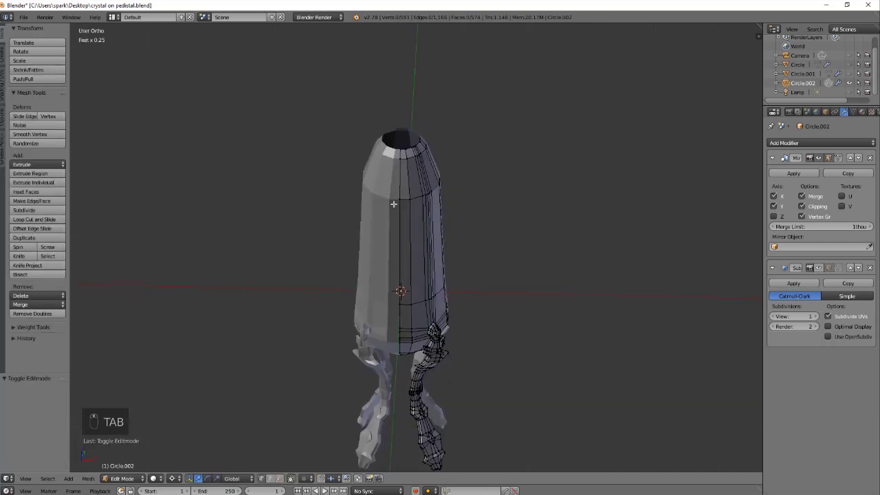
right_click(411, 146, "alt")
right_click(409, 147, "alt")
key("f")
key("ctrl+z")
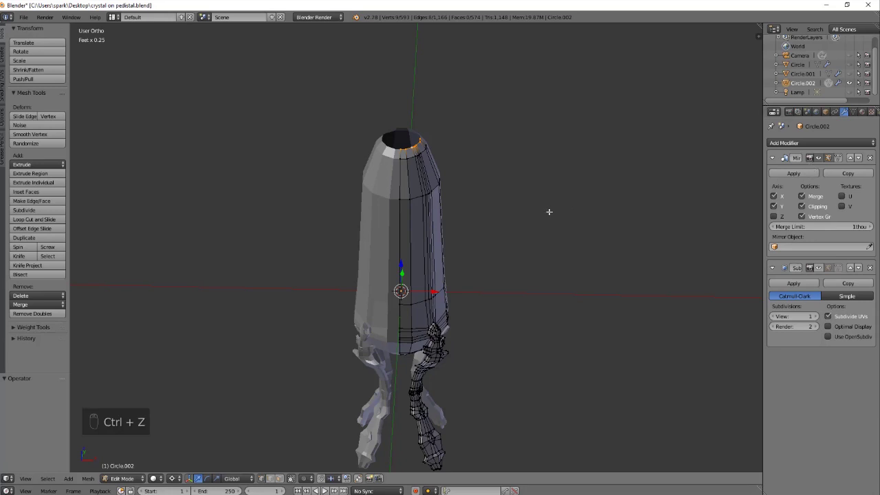
Leave mesh editing and apply the Mirror modifier on the new duplicate.
key("Tab")
left_click(793, 173)
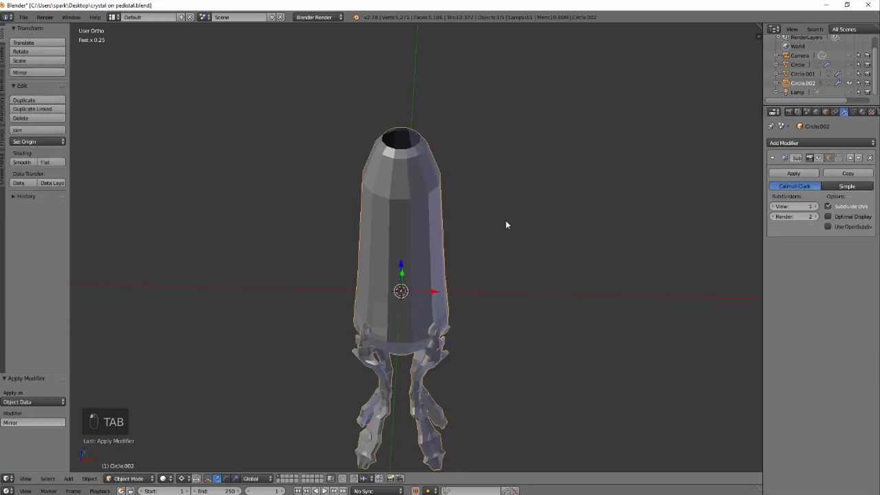
Close the open rim at the crystal's top by extruding it in place and merging the new ring at center.
key("Tab")
key("f")
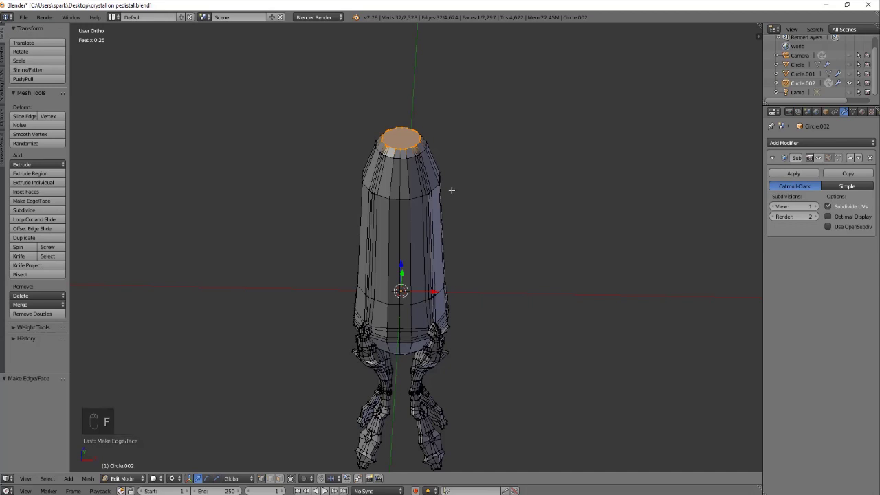
key("ctrl+z")
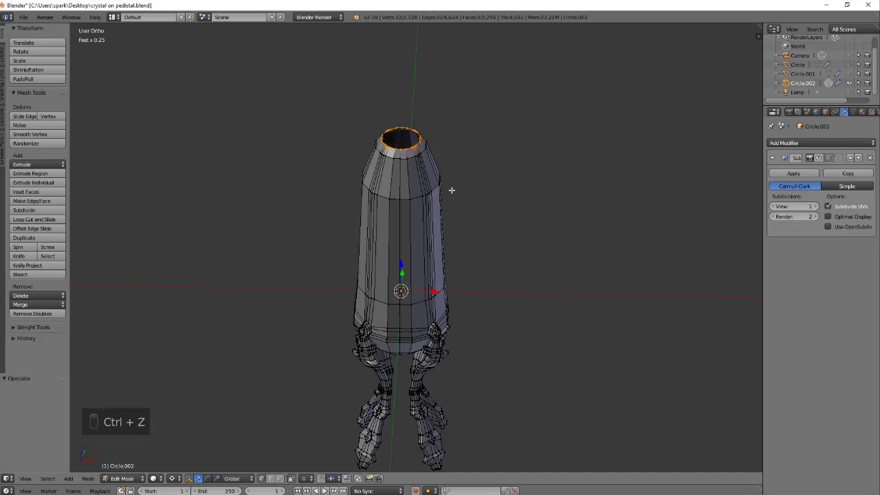
key("e")
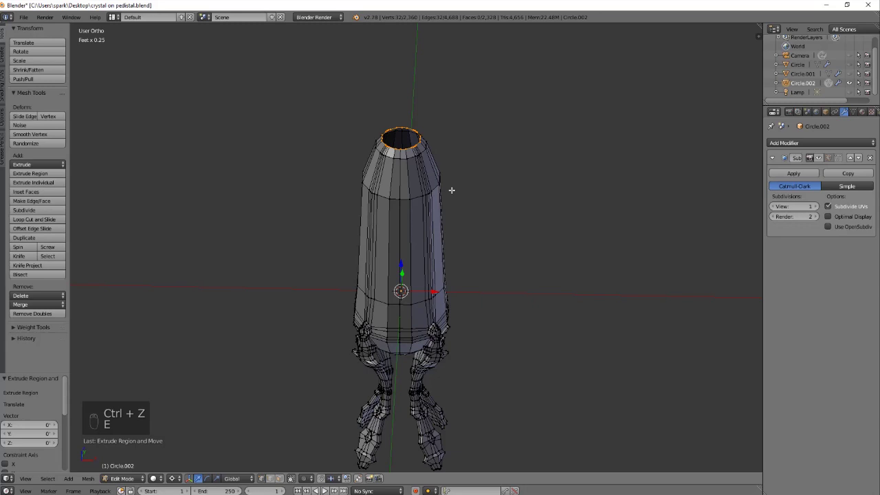
key("alt+m")
left_click(451, 190)
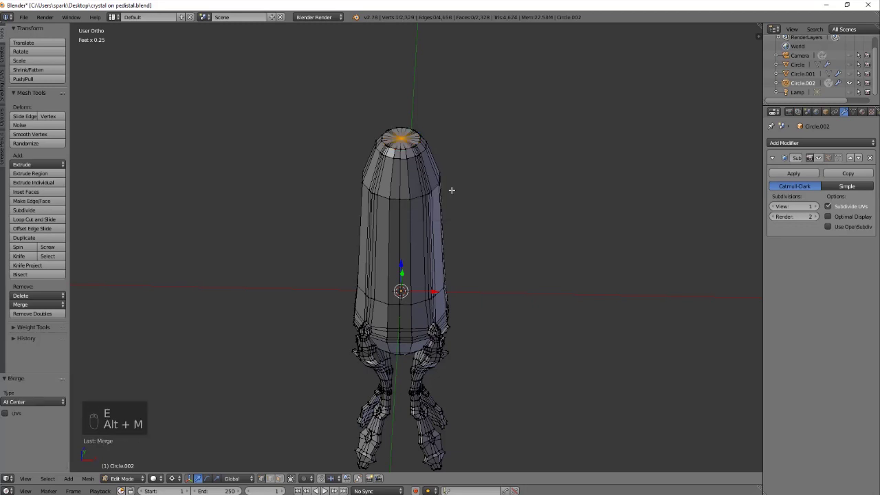
Examine the capped crystal top and the legs against the reference painting in front wireframe view.
scroll(441, 154, "up", 5)
middle_click_drag(444, 126, 464, 227)
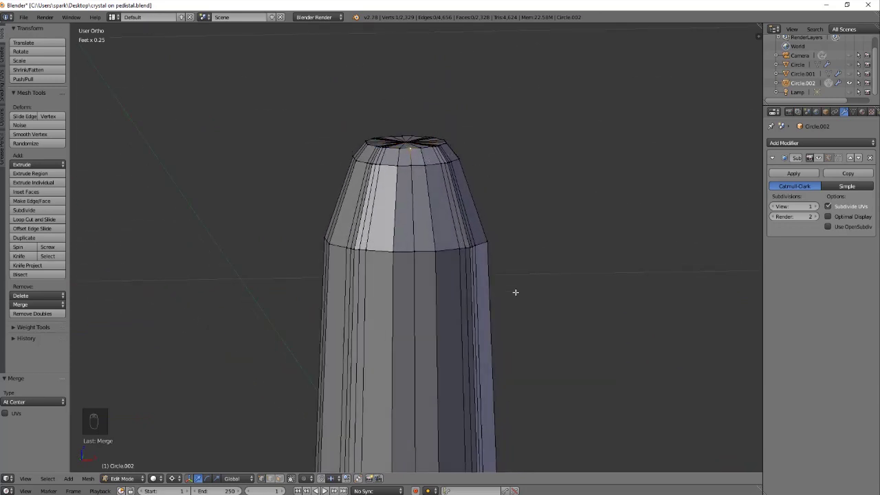
key("KP_1")
key("KP_2")
key("z")
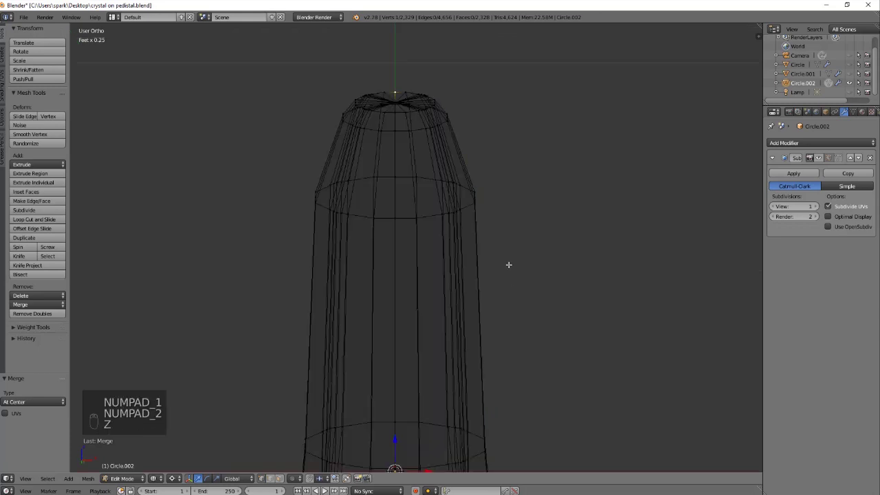
key("KP_1")
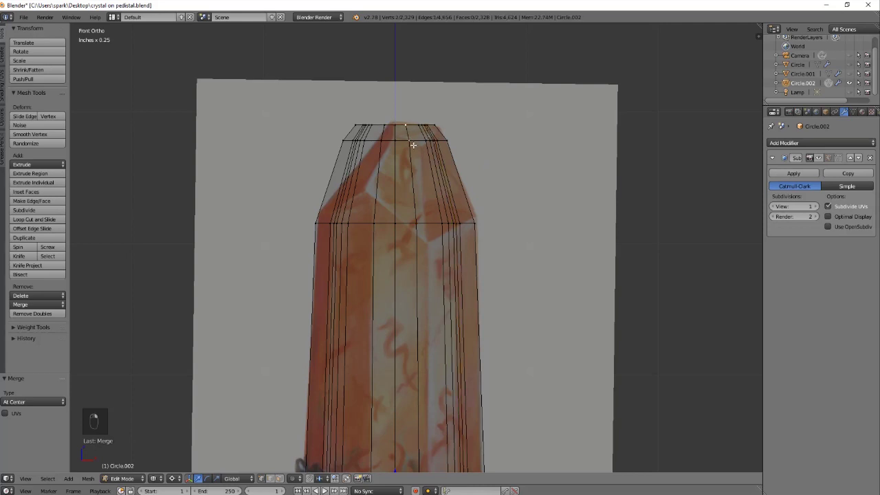
middle_click_drag(419, 165, 497, 165)
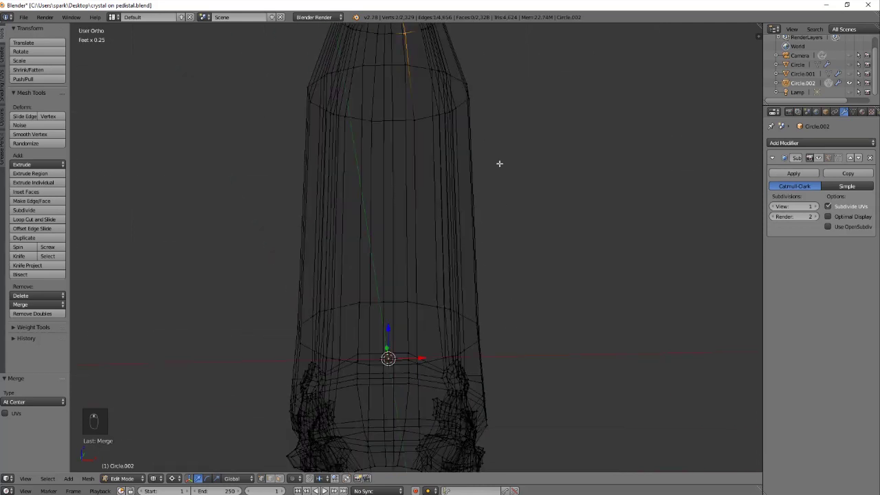
key("KP_1")
scroll(492, 172, "down", 3)
scroll(508, 220, "down", 4)
scroll(514, 232, "up", 6)
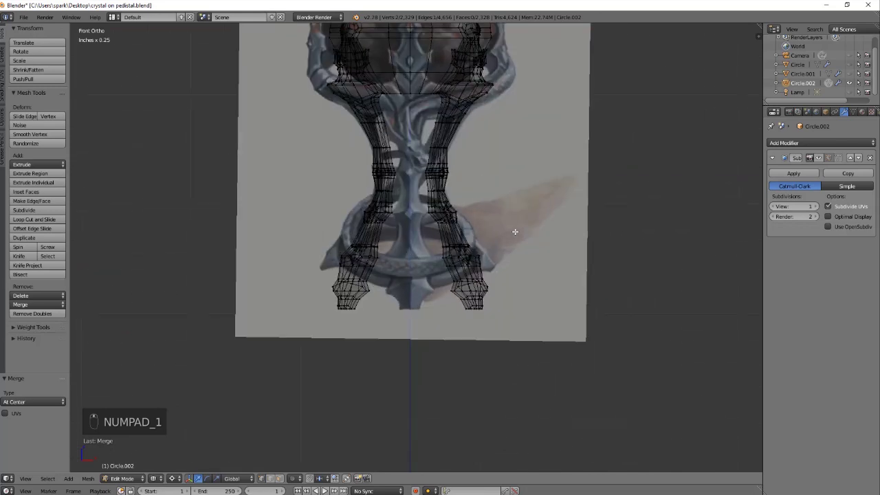
Add a torus within the pedestal mesh and scale it to 0.084 around the crystal.
middle_click_drag(506, 172, 431, 261, "shift")
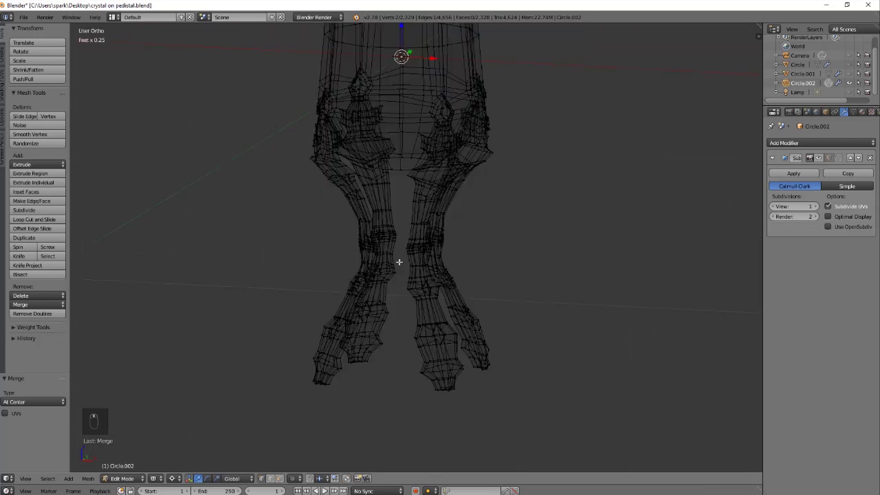
key("shift+a")
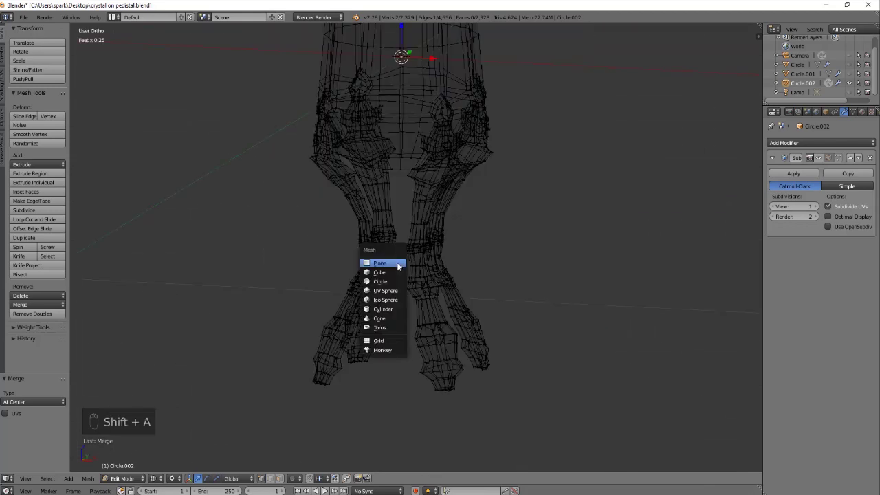
left_click(383, 328)
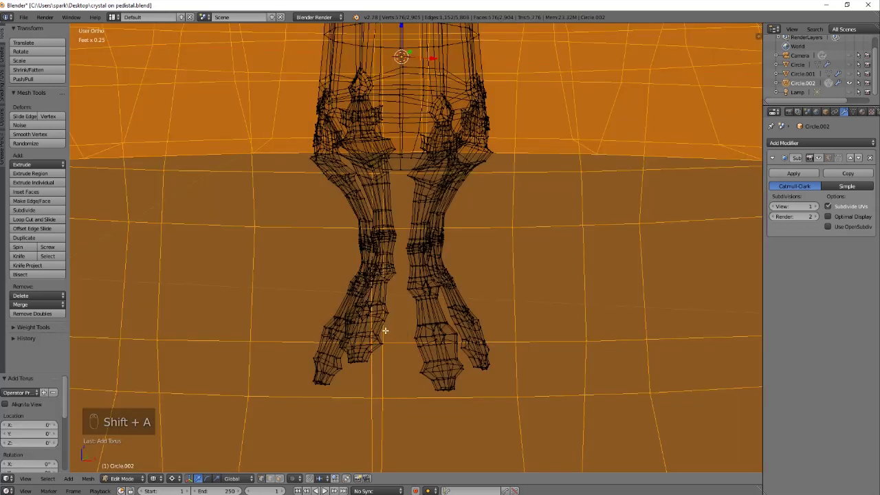
scroll(469, 261, "down", 6)
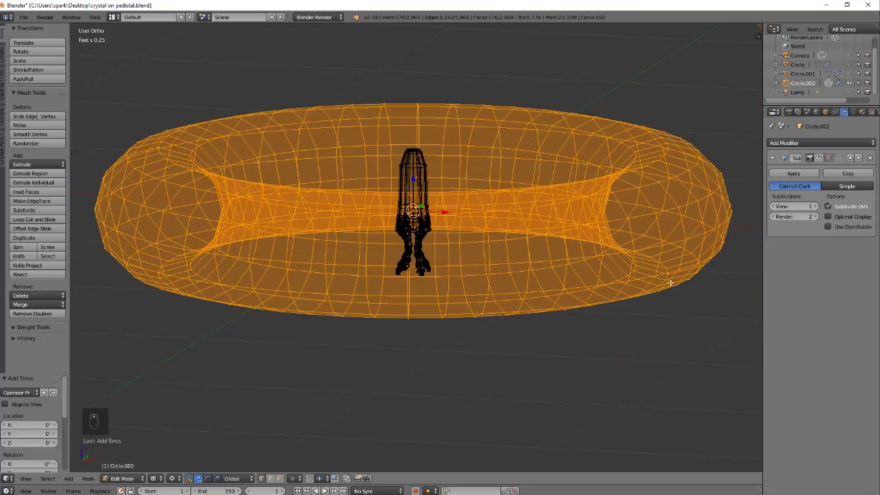
key("s")
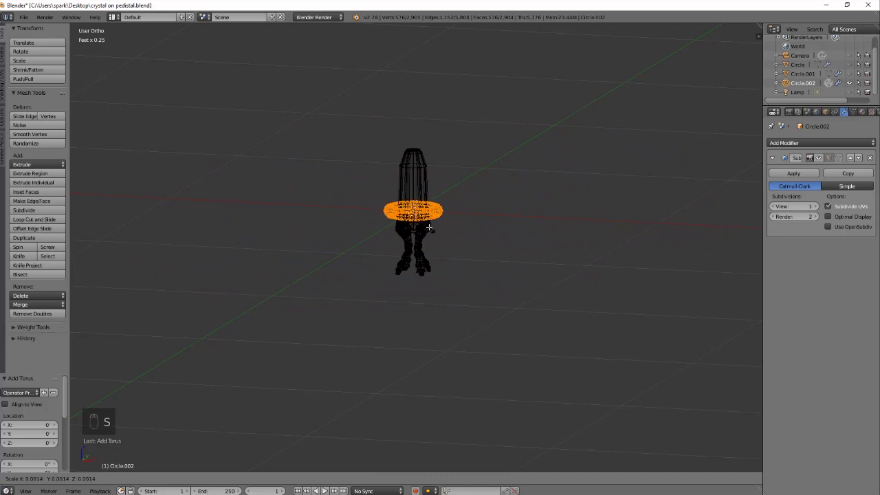
left_click(429, 228)
scroll(482, 228, "up", 5)
scroll(440, 167, "up", 3, "shift")
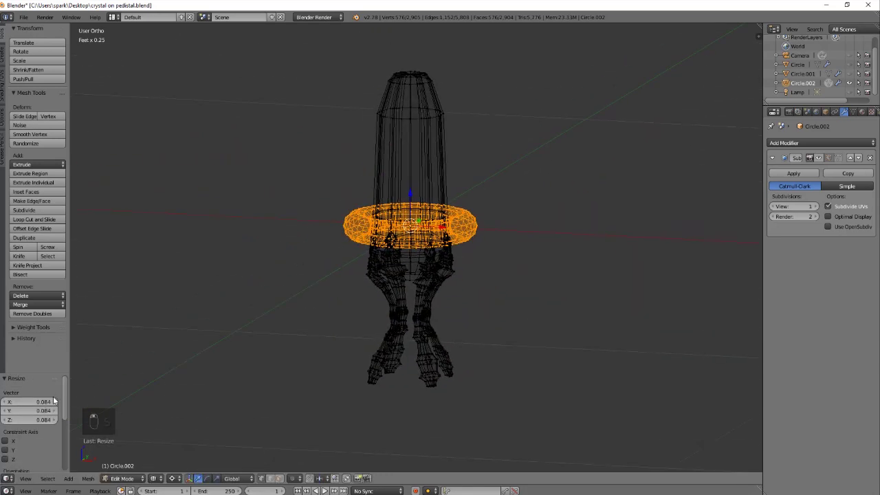
Lower the torus about 232 thou along Z to sit around the crystal's base and upper legs.
key("g")
key("z")
left_click(423, 244)
key("z")
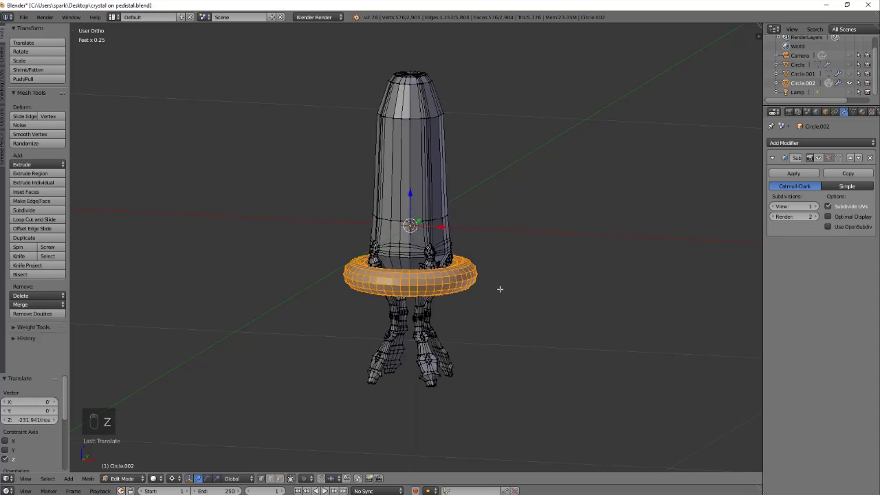
scroll(499, 289, "up", 3)
scroll(536, 214, "down", 2, "shift")
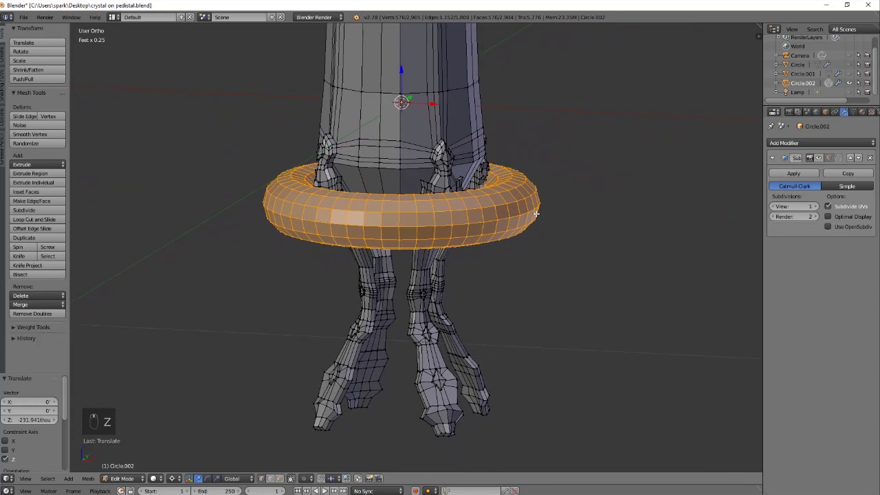
Scale the torus by 0.764 in front wireframe view and set the pivot point to Bounding Box Center.
key("KP_1")
key("z")
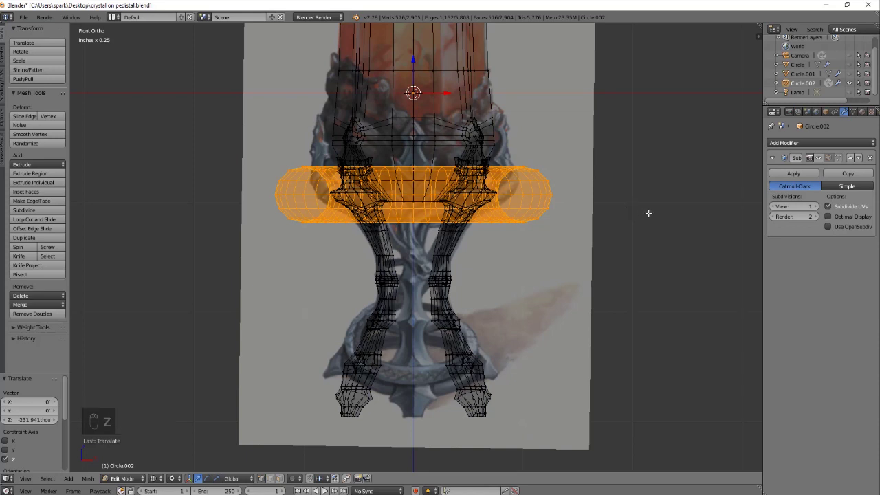
key("s")
left_click(588, 198)
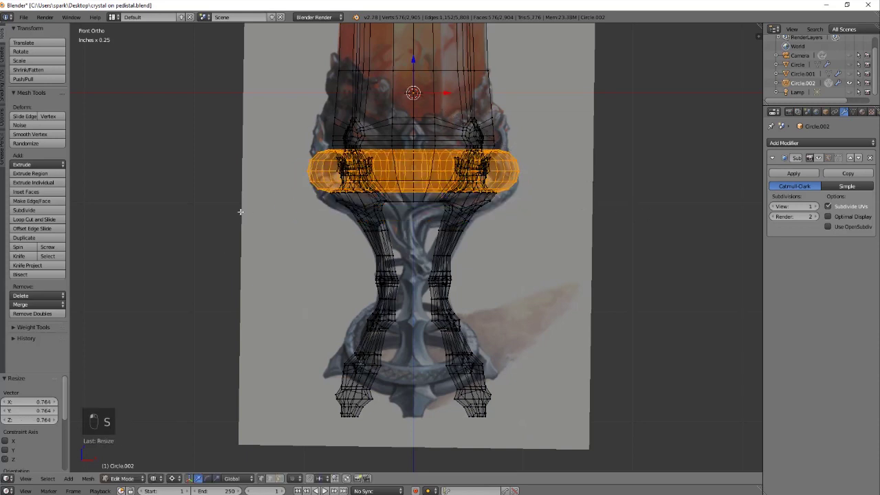
left_click(173, 479)
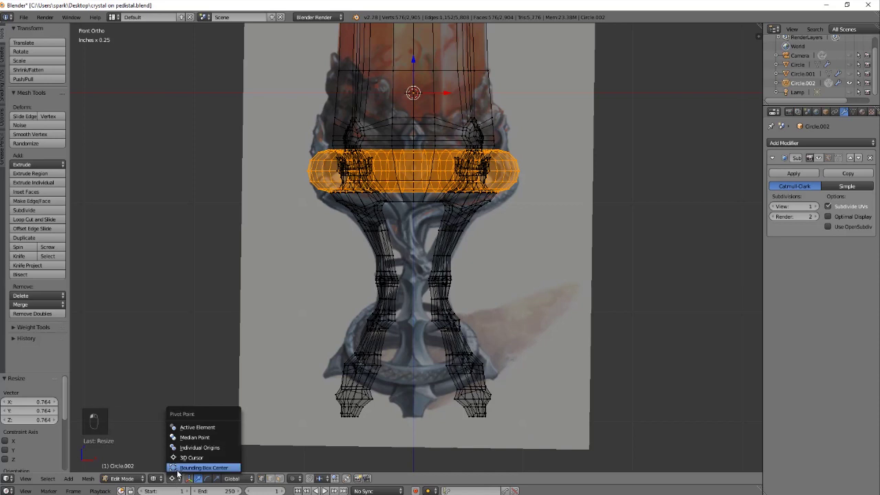
left_click(199, 467)
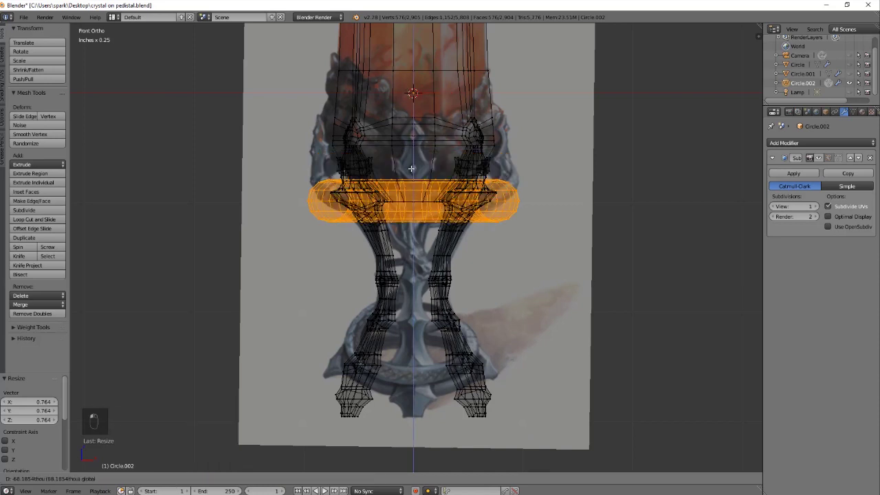
Move the torus vertically and rescale it to fit between the legs just beneath the crystal, finishing with a 1.029 scale.
key("z")
key("s")
left_click(521, 202)
mouse_move(520, 202)
middle_mouse_down()
mouse_move(498, 235)
mouse_move(550, 227)
middle_mouse_up()
key("g")
key("z")
left_click(565, 230)
key("s")
left_click(504, 236)
key("KP_1")
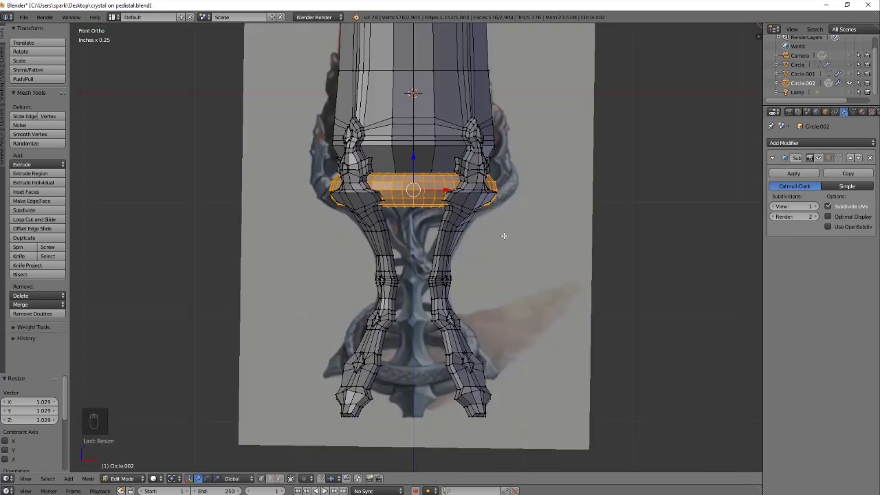
Add a second torus to the pedestal mesh and reduce its minor radius to 1.02.
key("shift+s")
key("shift+a")
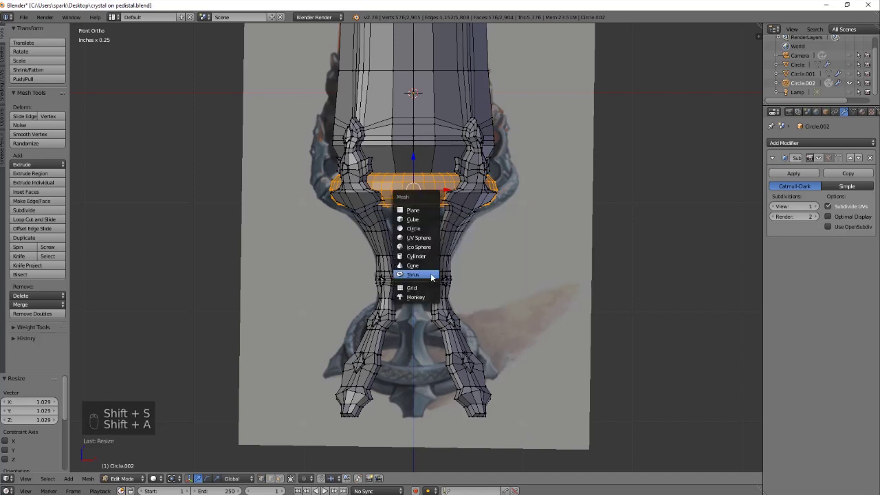
left_click(432, 275)
scroll(41, 426, "down", 3)
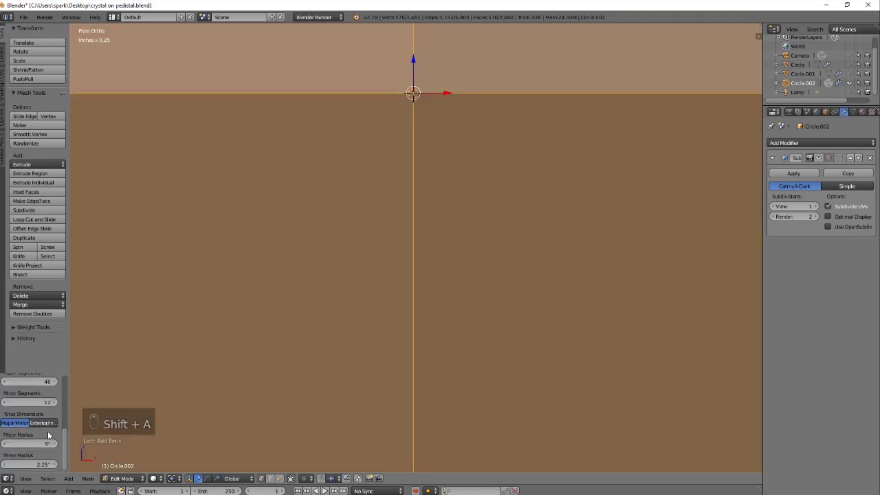
scroll(351, 323, "down", 5)
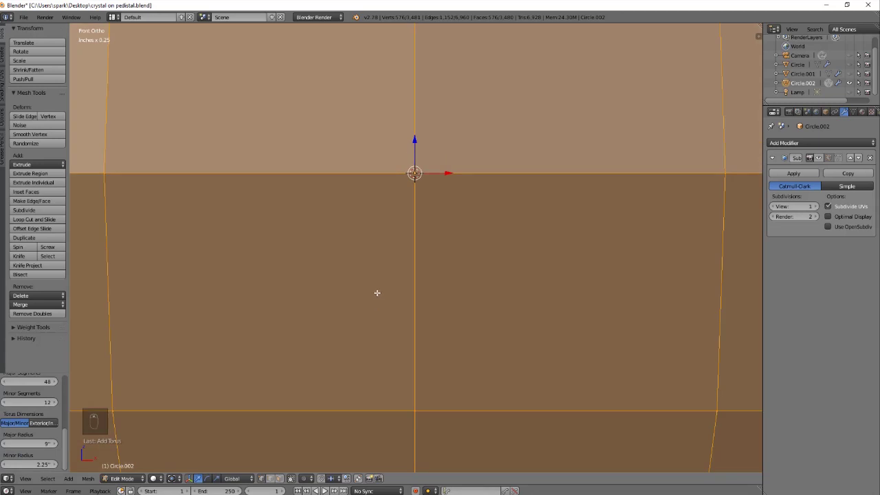
middle_click_drag(396, 168, 399, 195)
scroll(399, 194, "down", 3)
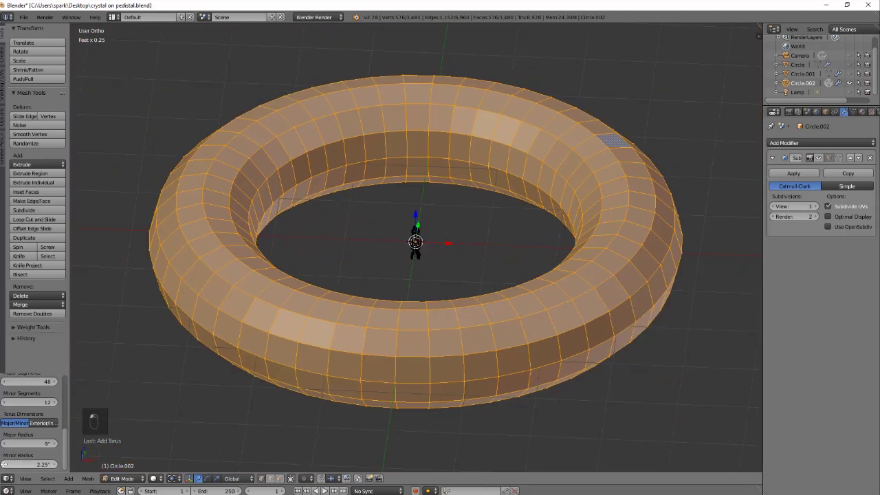
left_click_drag(38, 464, 187, 436)
middle_click_drag(186, 436, 241, 403)
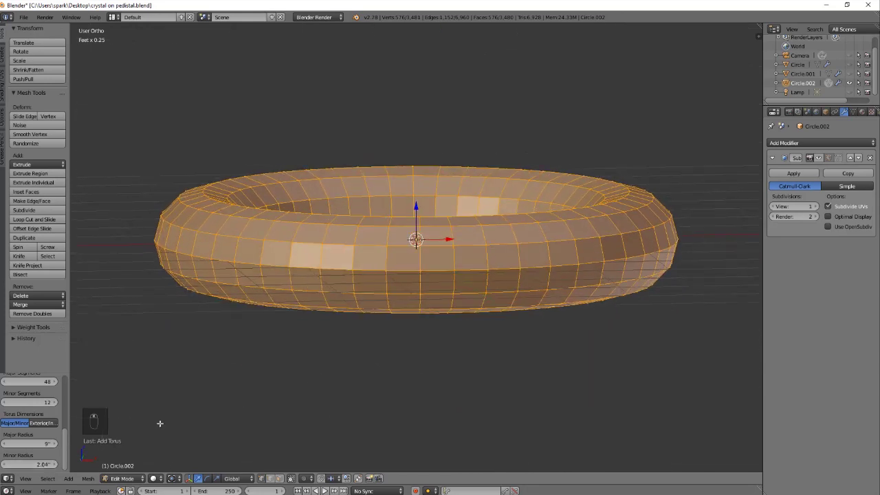
left_click_drag(48, 464, 32, 470)
left_click_drag(684, 471, 536, 468)
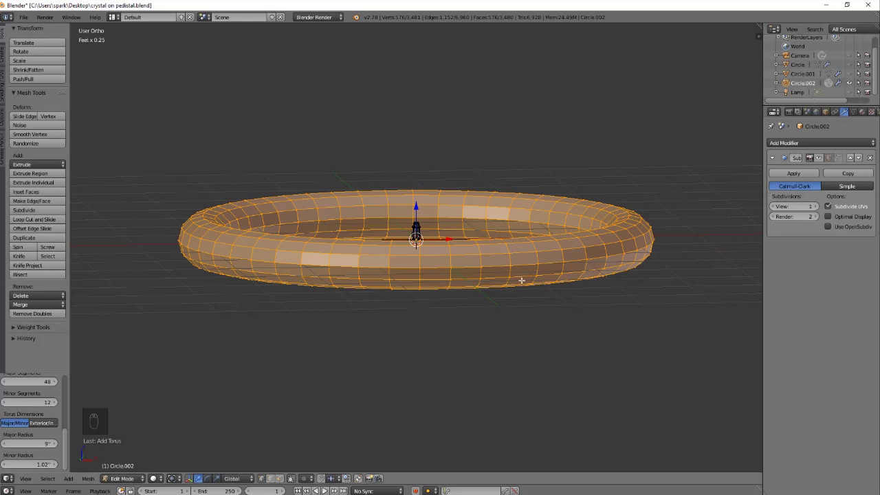
Delete the vertices of the large second torus and of the linked ring beneath the crystal.
key("x")
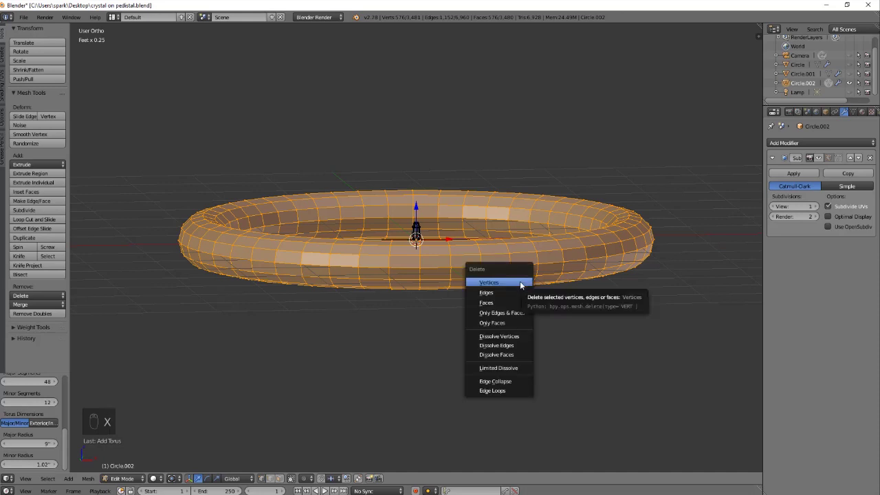
left_click(520, 281)
scroll(519, 281, "up", 10)
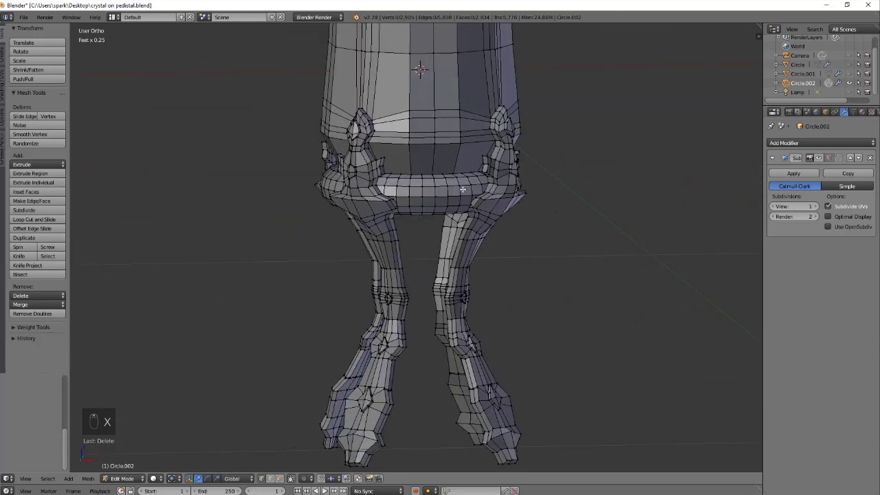
right_click(434, 197)
key("l")
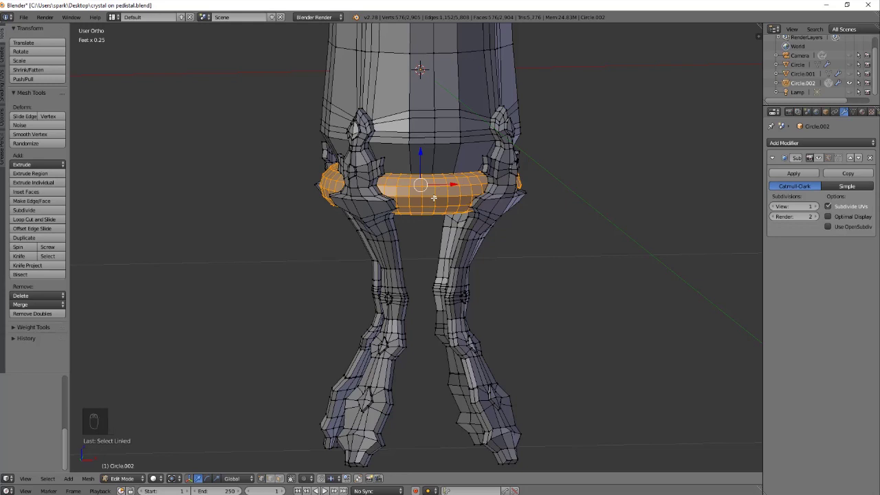
key("z")
key("z")
key("x")
left_click(433, 199)
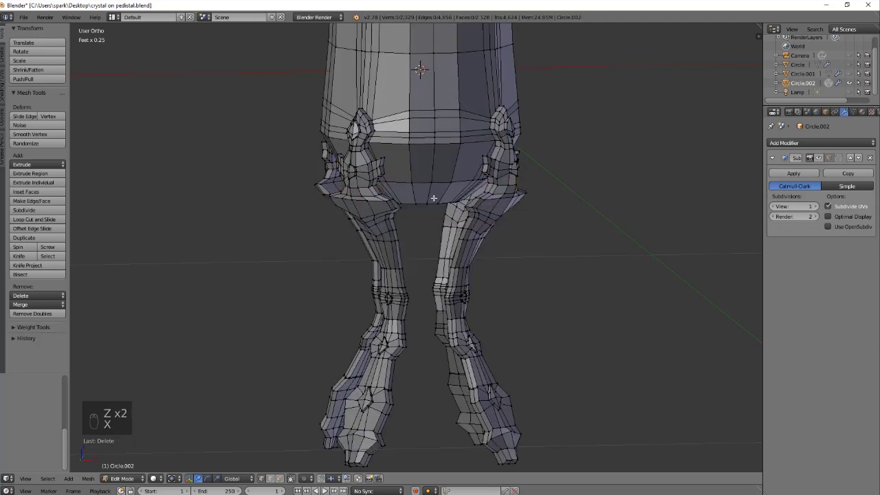
Leave mesh editing, add a torus as a separate object at the origin, and show it in front view.
key("Tab")
key("shift+a")
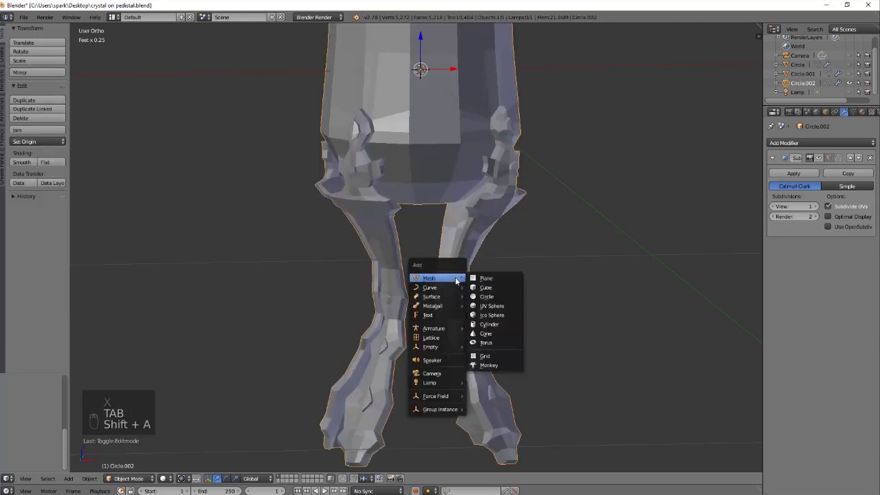
left_click(494, 348)
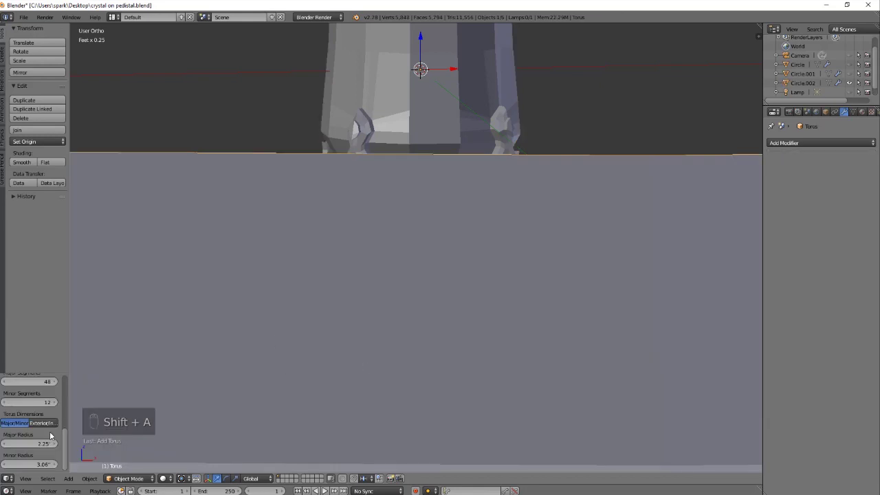
middle_click_drag(493, 349, 385, 232)
scroll(395, 248, "down", 5)
middle_click_drag(406, 263, 441, 270)
key("KP_1")
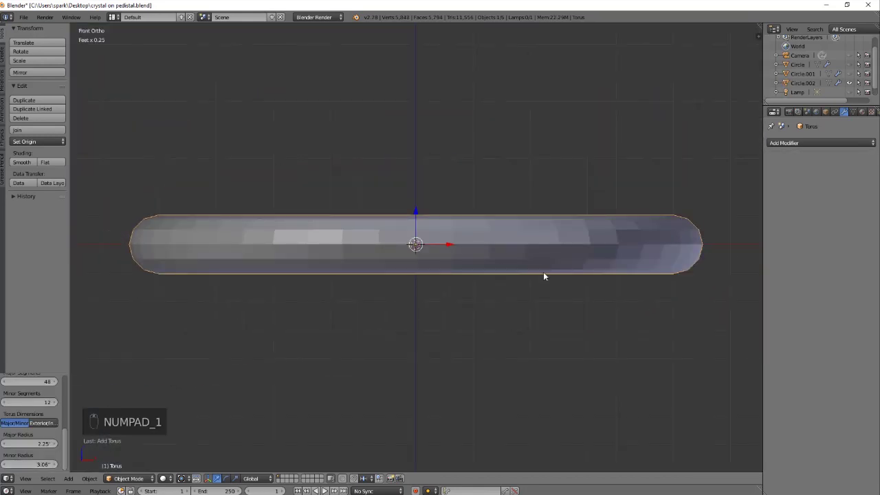
Scale the torus down in wireframe front view until it is slightly wider than the base of the crystal.
key("z")
key("z")
key("z")
key("s")
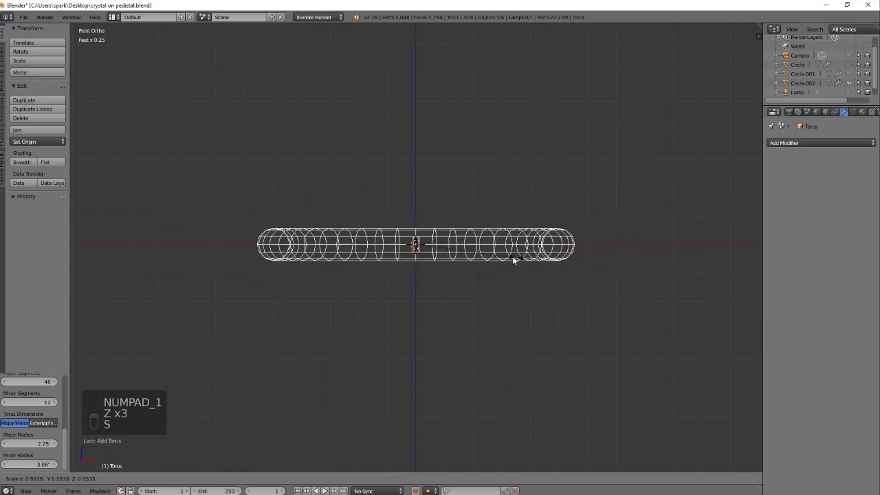
left_click(422, 245)
key("KP_Decimal")
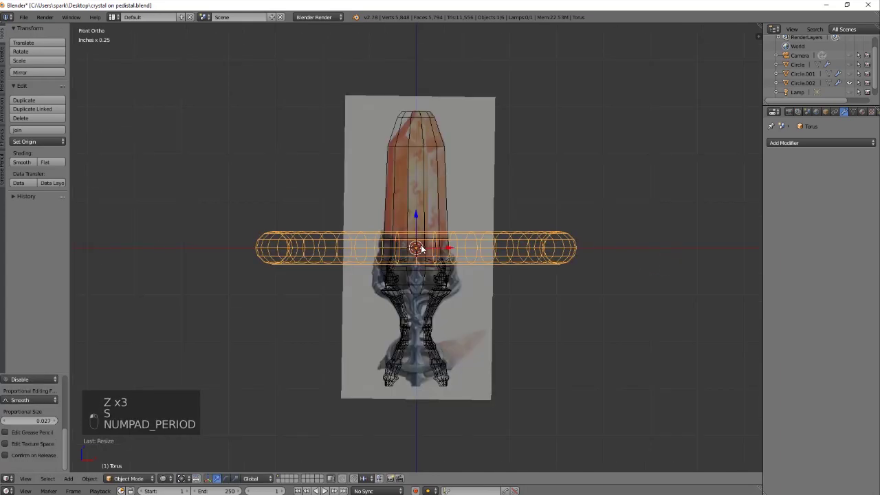
key("s")
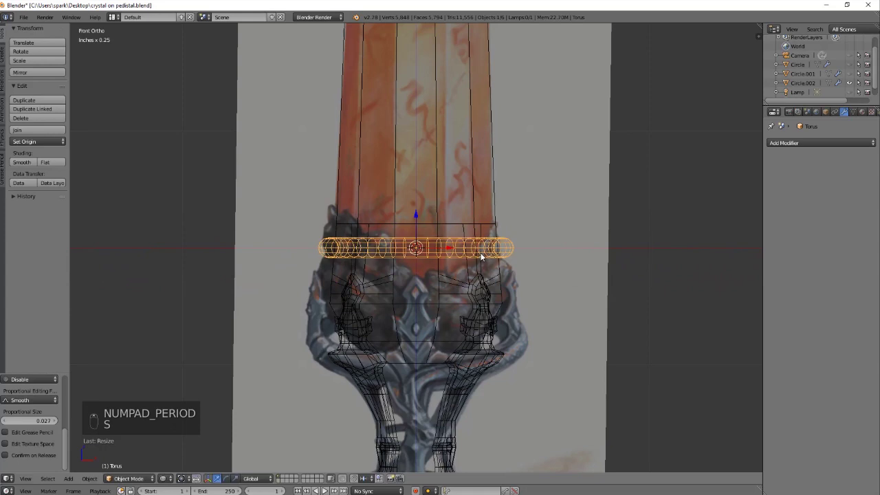
left_click(412, 219)
Move the torus down vertically to the leg brackets beneath the crystal and scale it up by about 1.11.
key("g")
key("z")
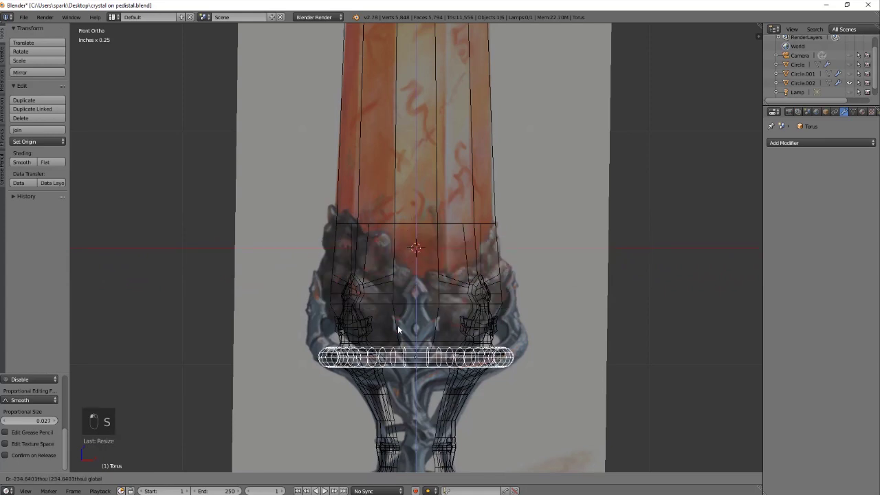
left_click(398, 326)
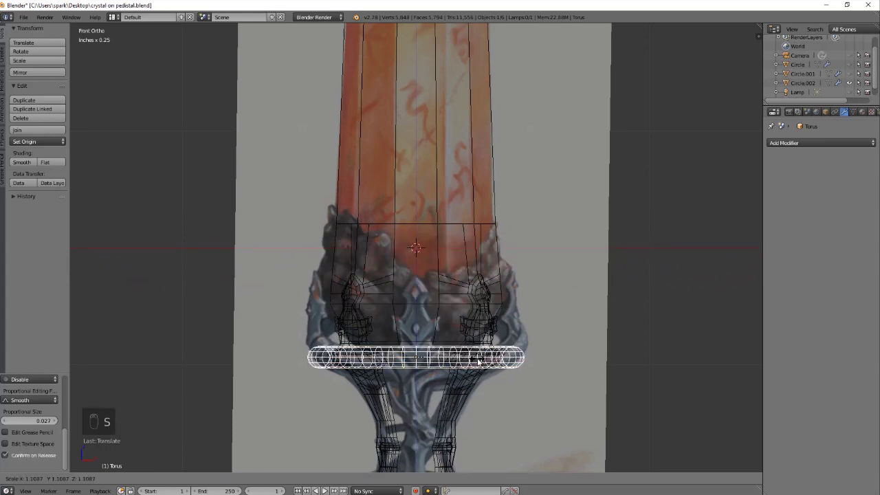
left_click(474, 356)
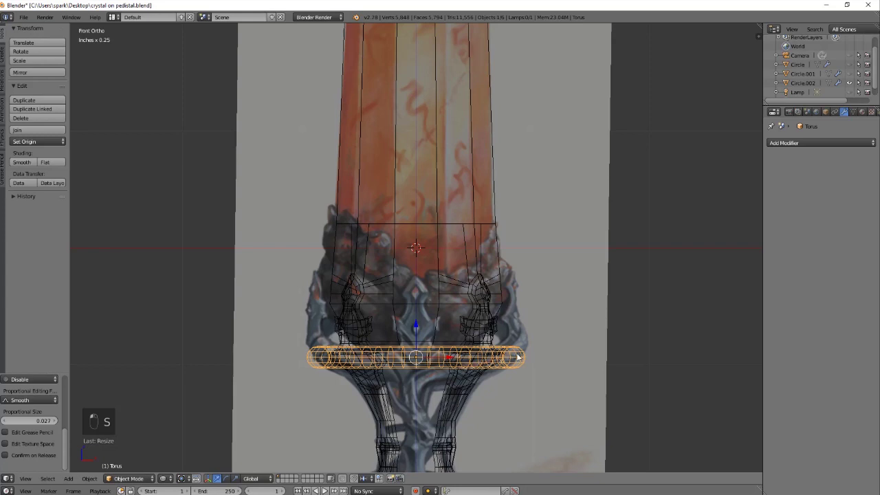
Scale the torus by about 0.78 in solid side view so the ring fits between the legs.
middle_click_drag(511, 337, 260, 368)
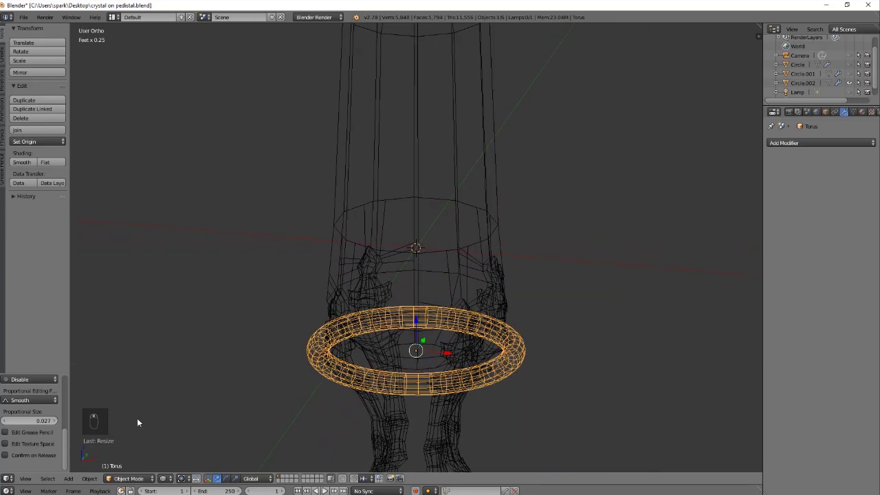
middle_click_drag(365, 386, 494, 376)
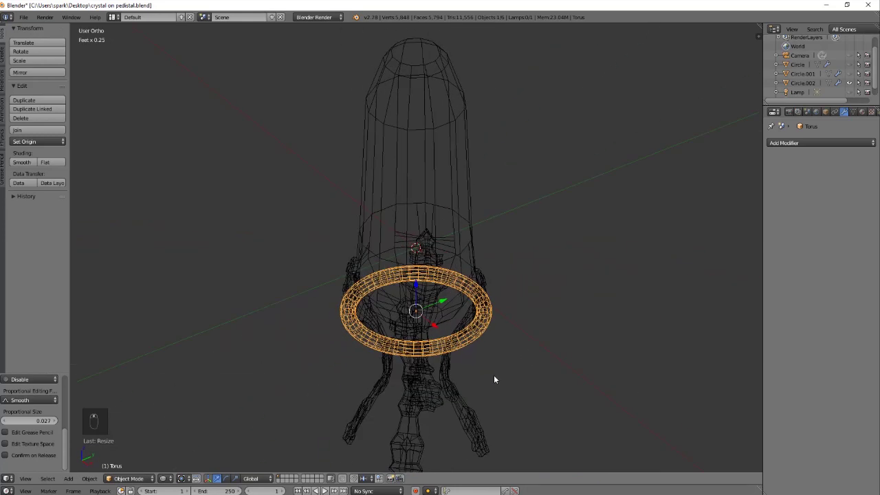
key("KP_3")
key("z")
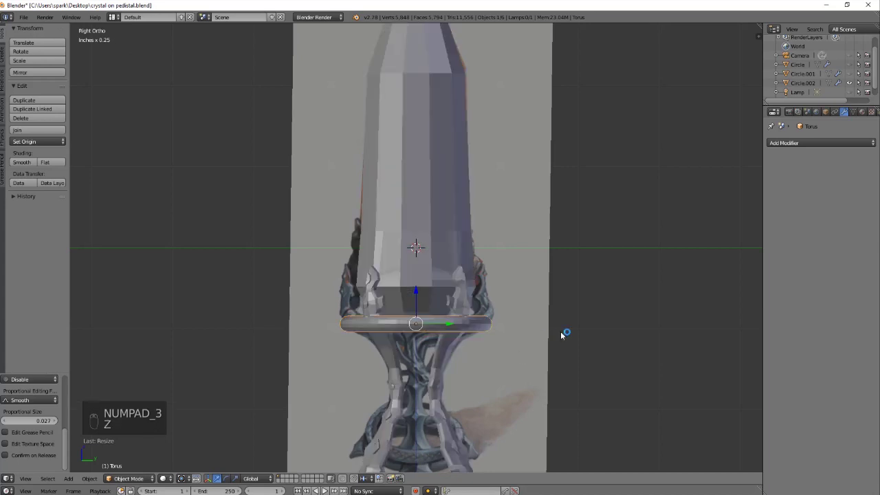
key("s")
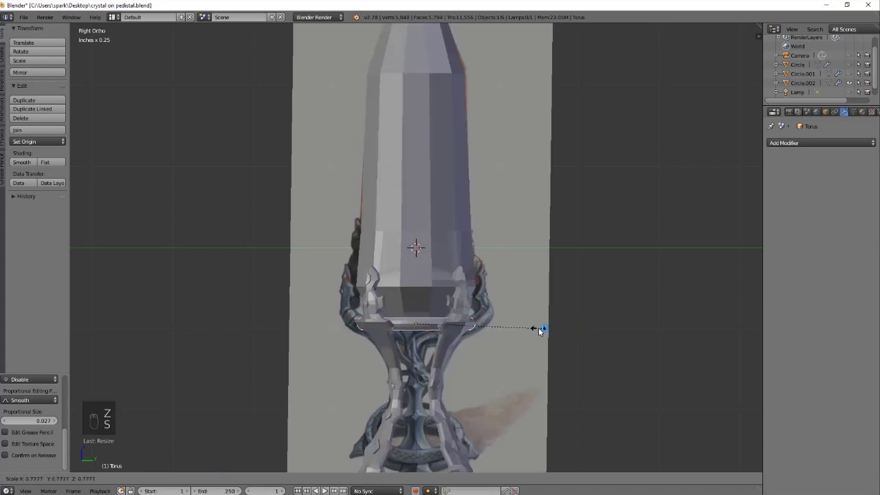
left_click(538, 330)
Duplicate the ring three times down the pedestal and scale the copies to fit the legs at the narrow waist and feet.
middle_click_drag(534, 328, 538, 284)
key("KP_1")
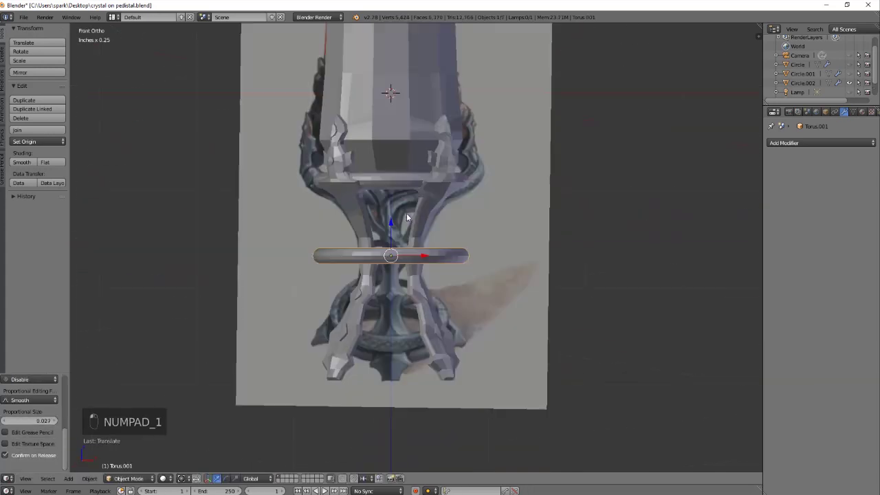
key("shift+d")
key("z")
left_click(383, 326)
scroll(429, 183, "up", 5)
key("s")
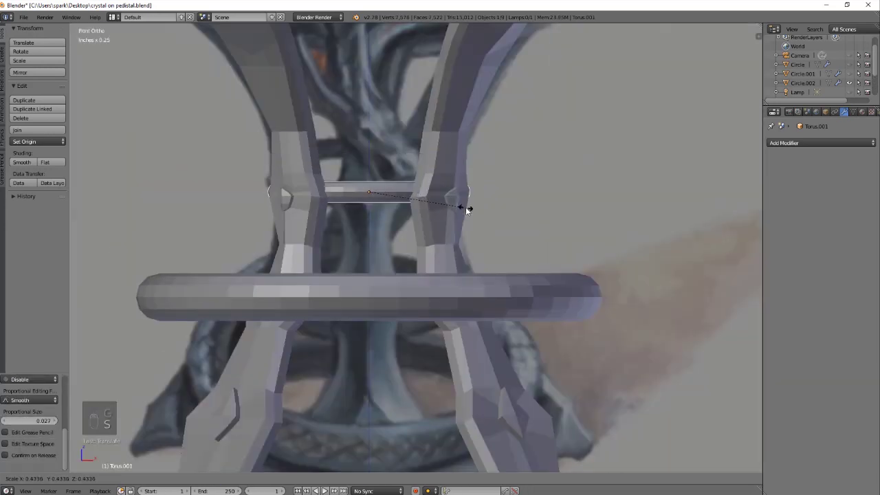
left_click(465, 305)
scroll(559, 323, "down", 2)
middle_click_drag(376, 279, 583, 331)
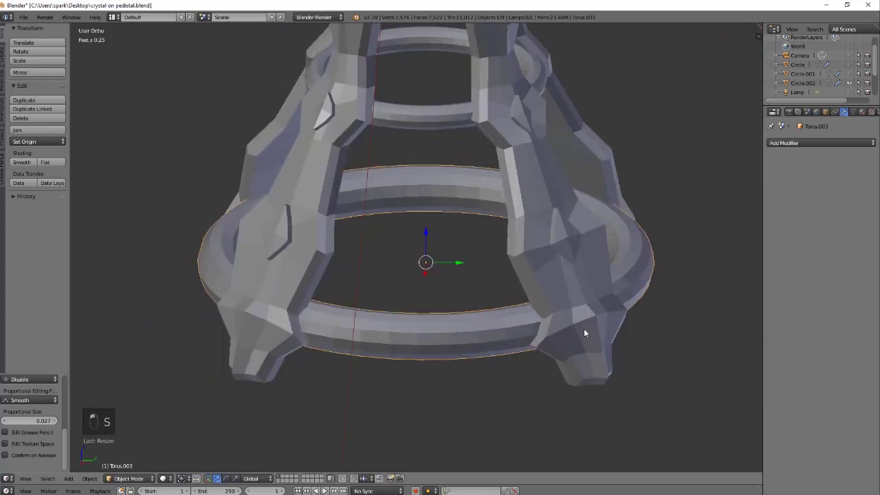
Select the crystal and legs mesh and apply its rotation and scale.
scroll(563, 310, "down", 5)
middle_click_drag(534, 296, 513, 329)
right_click(435, 256)
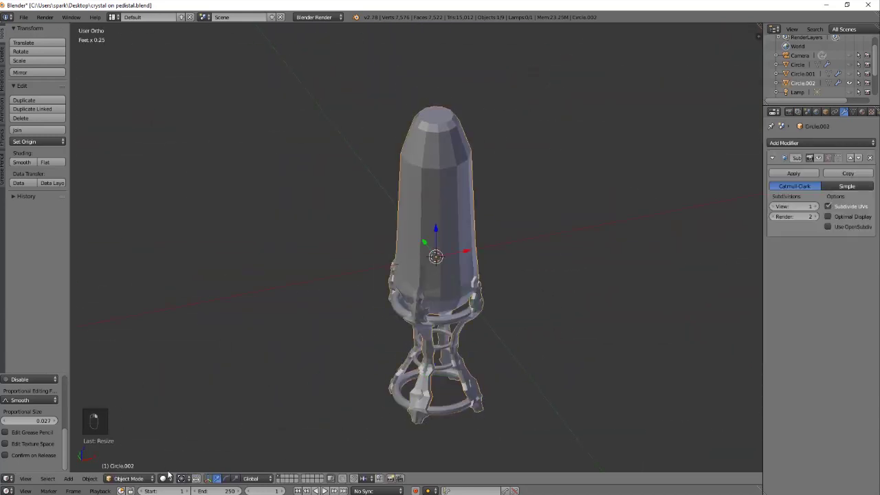
left_click(91, 479)
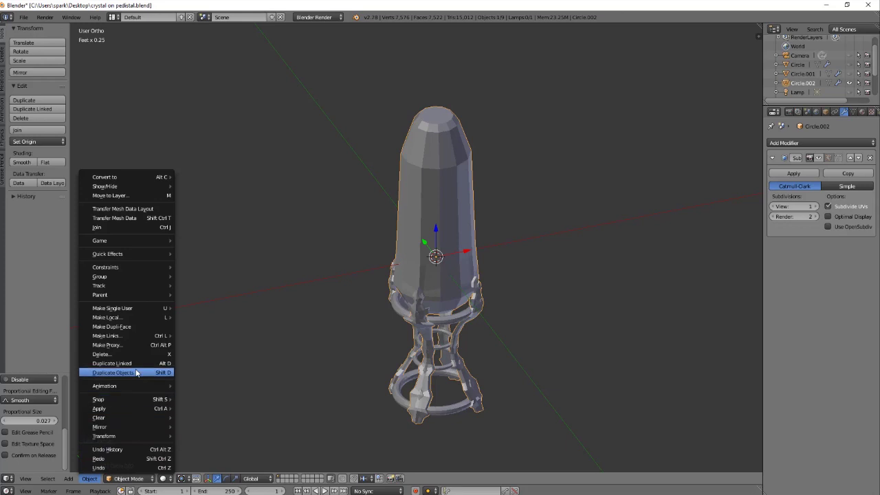
mouse_move(132, 411)
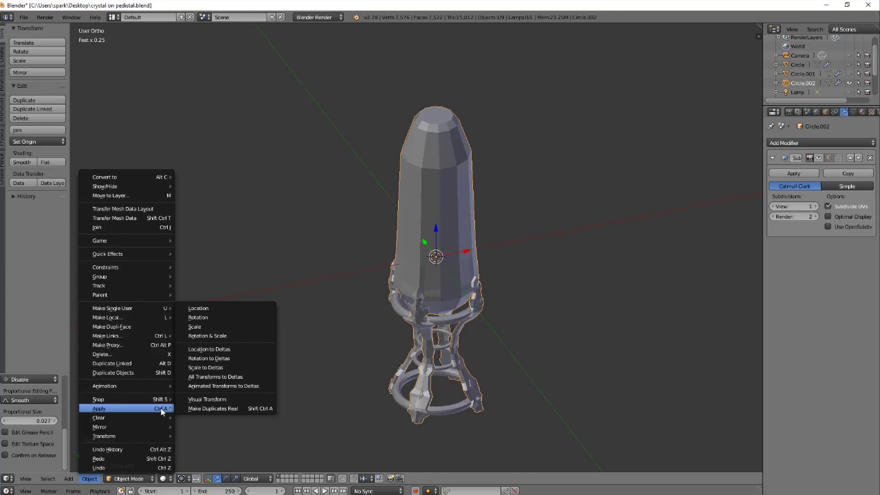
left_click(222, 336)
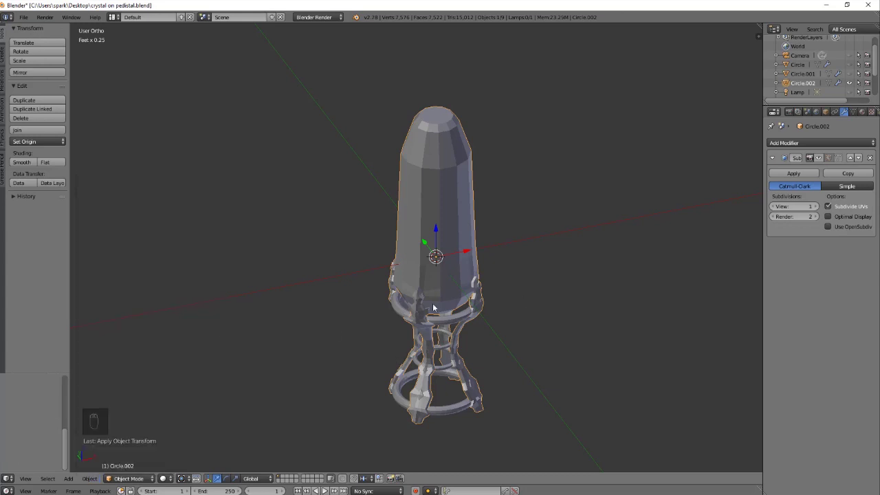
Try applying the Subdivision Surface modifier to the crystal and legs mesh, and undo it.
left_click(794, 174)
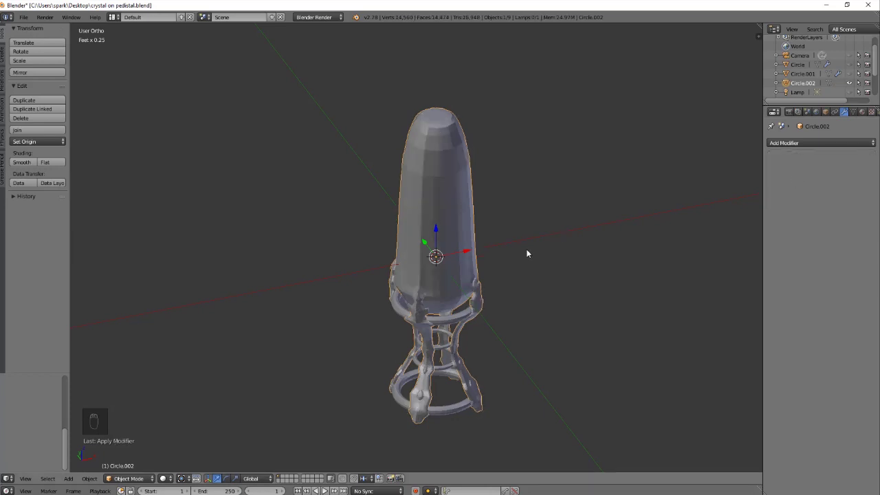
key("ctrl+x")
key("ctrl+x")
key("ctrl+z")
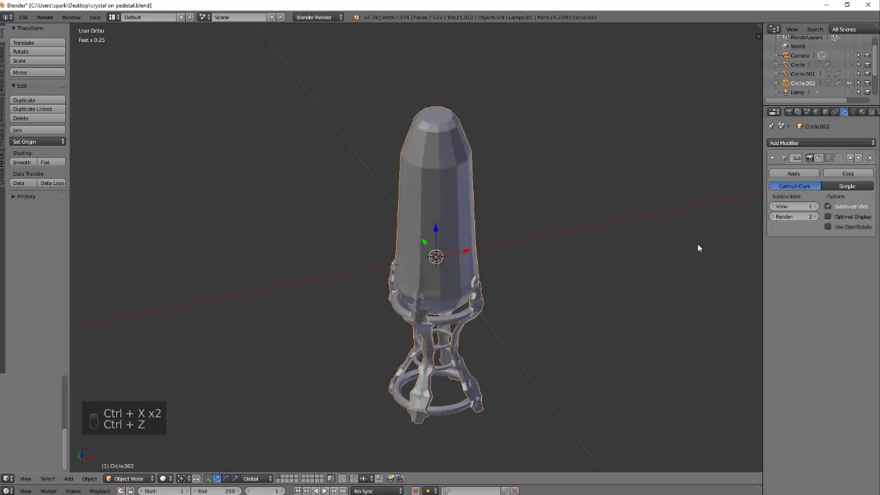
Replace the mesh's Subdivision Surface modifier with a Boolean modifier set to Union.
left_click(870, 159)
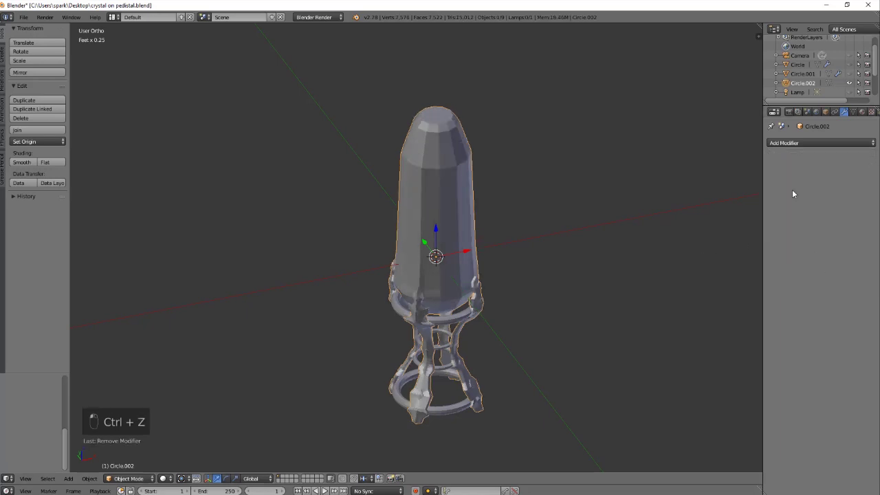
left_click(823, 142)
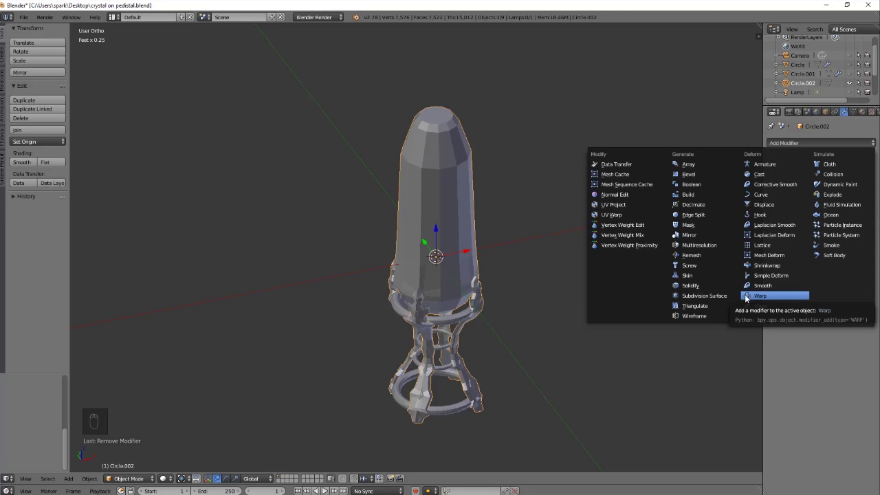
left_click(694, 186)
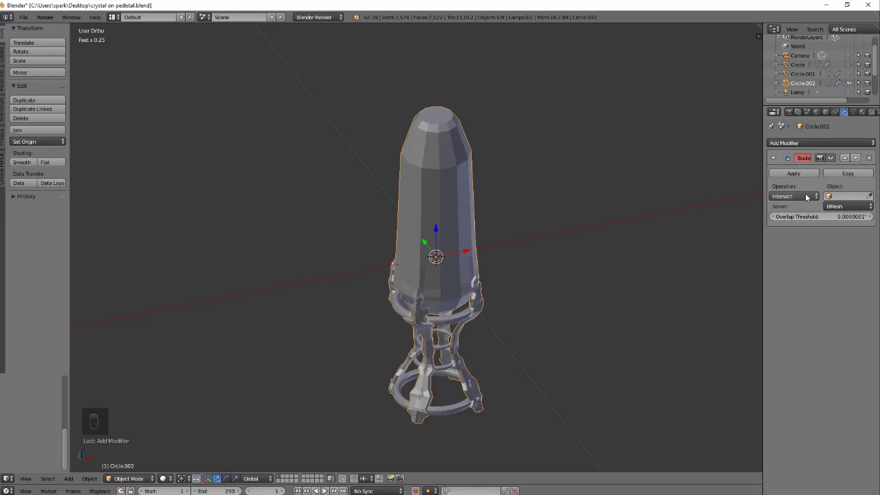
scroll(598, 359, "up", 4)
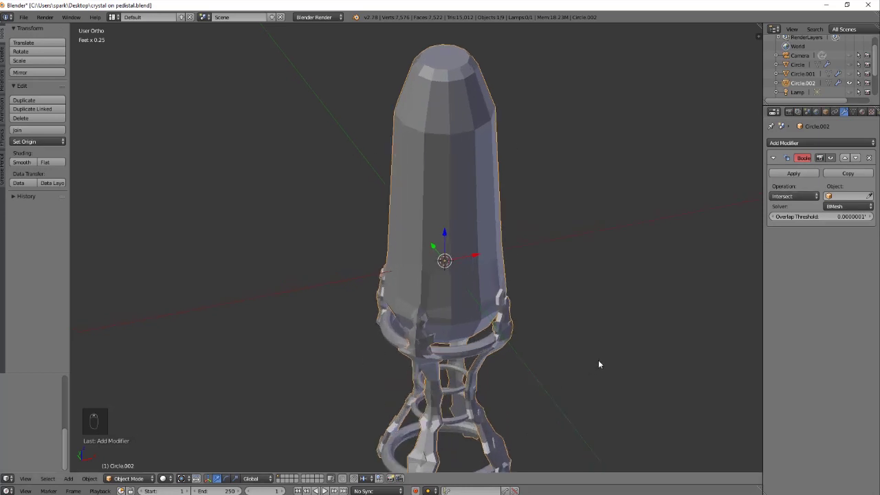
left_click(815, 196)
left_click(808, 176)
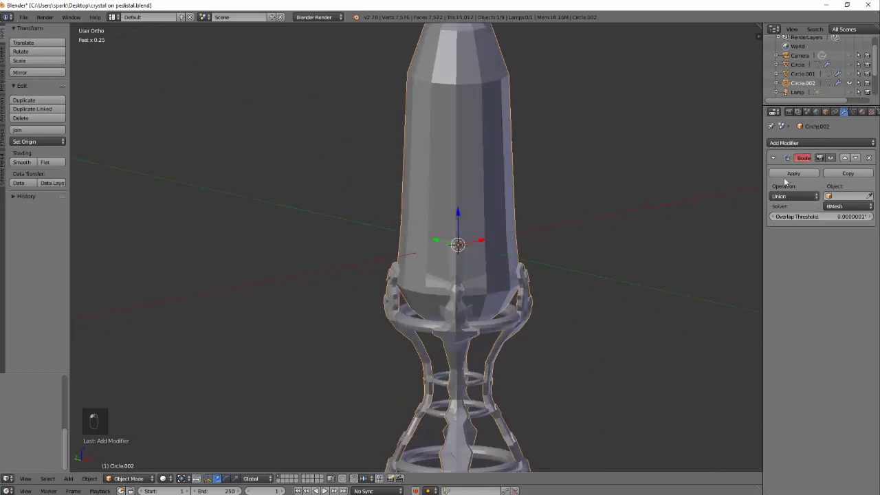
Copy the Union Boolean modifier three times so the mesh has four.
left_click(848, 174)
left_click(848, 173)
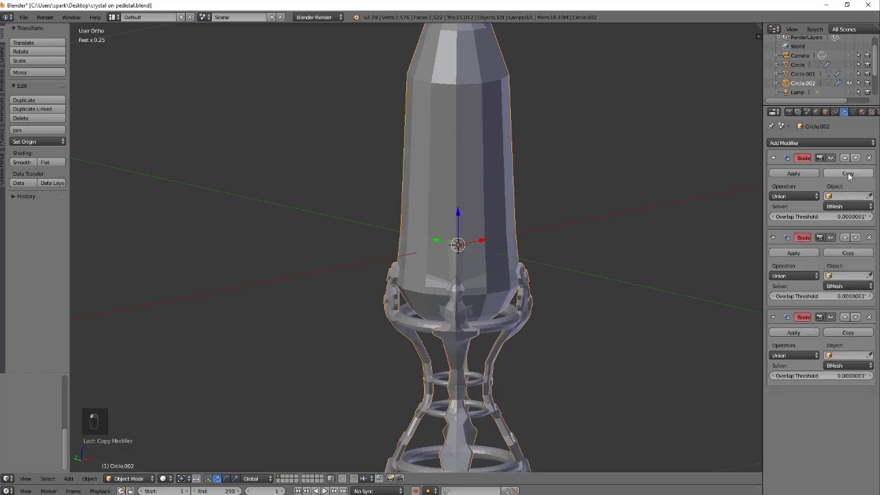
left_click(848, 173)
Assign Torus, Torus.001, Torus.002 and Torus.003 as the target objects of the four Boolean modifiers in order.
left_click(870, 196)
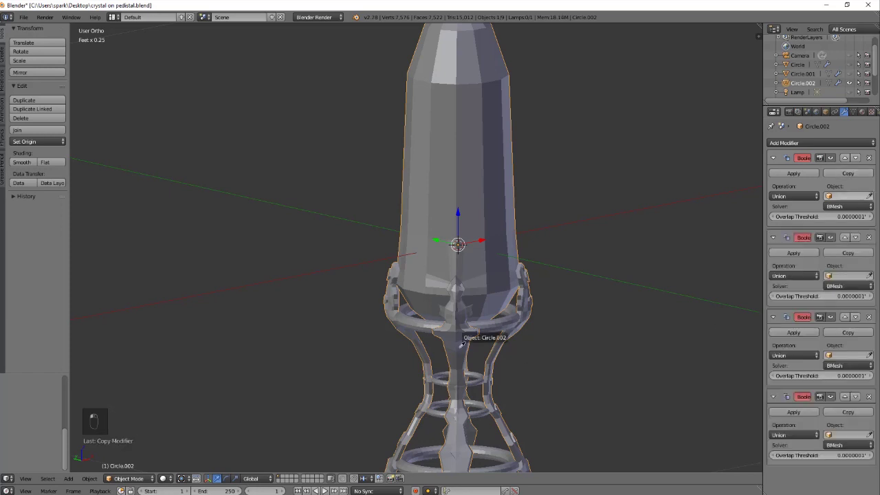
left_click(484, 316)
left_click(869, 276)
left_click(483, 374)
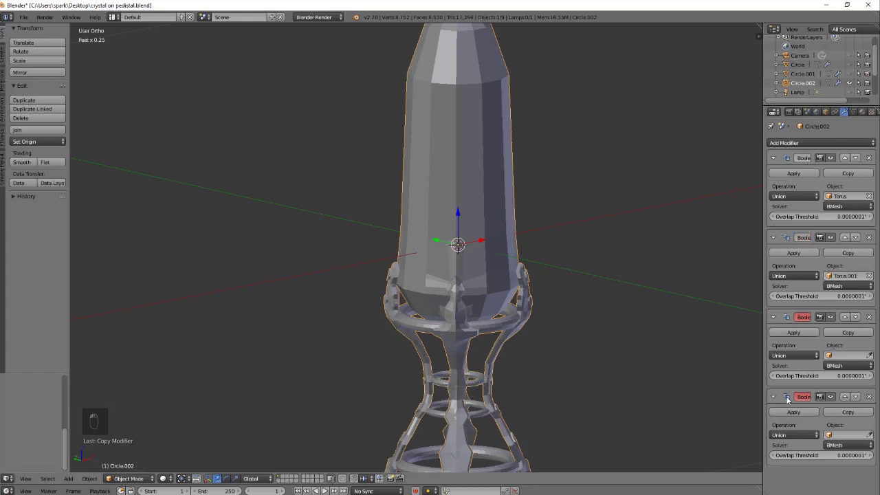
left_click(870, 355)
left_click(482, 405)
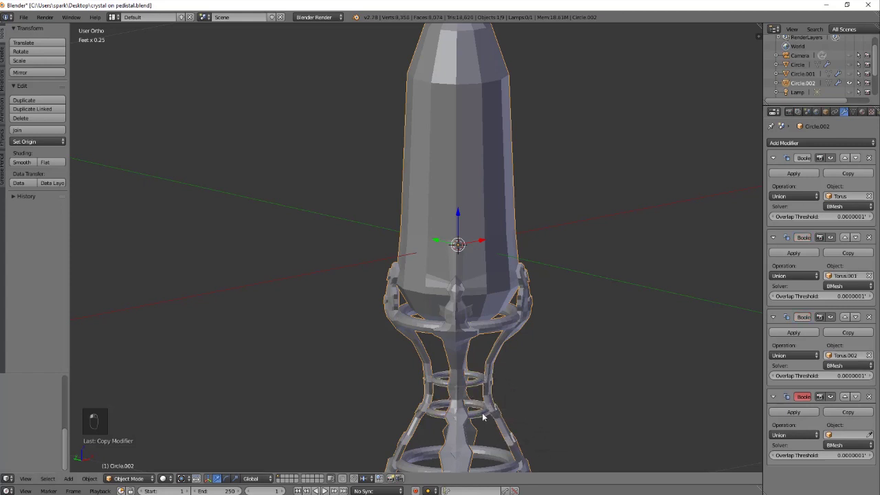
left_click(506, 460)
Apply all four Boolean modifiers to join the rings to the pedestal mesh.
left_click(793, 173)
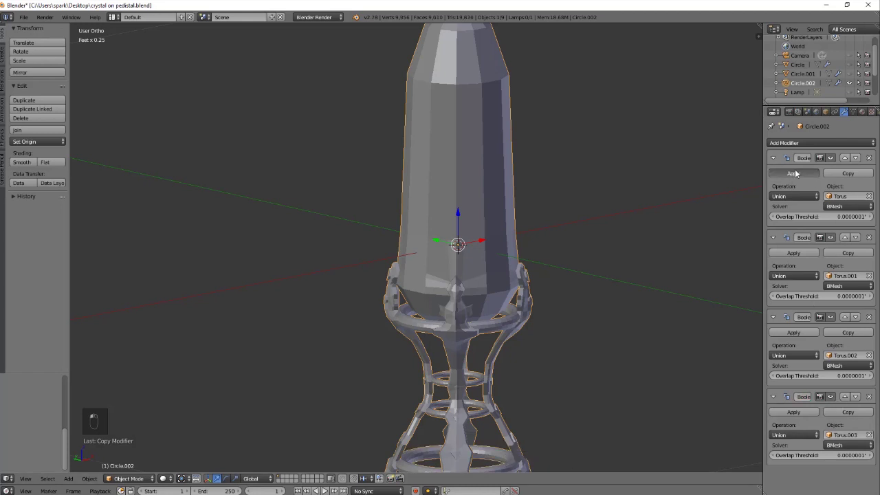
left_click(793, 173)
left_click(793, 173)
left_click(793, 173)
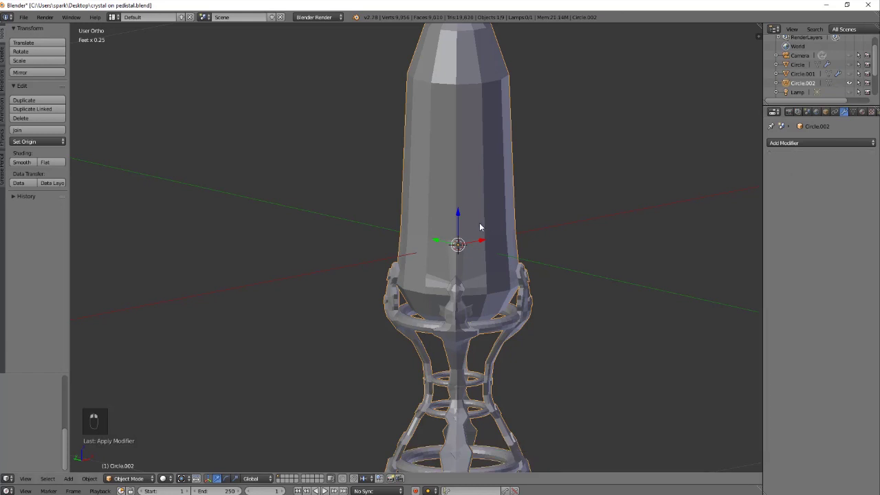
Inspect where the rings join the legs in Edit Mode, using wireframe and solid shading from several angles.
key("Tab")
middle_click_drag(508, 275, 460, 295)
key("z")
scroll(542, 242, "up", 3)
scroll(507, 227, "down", 4)
key("z")
scroll(506, 227, "down", 2)
middle_click_drag(507, 226, 630, 220)
key("Tab")
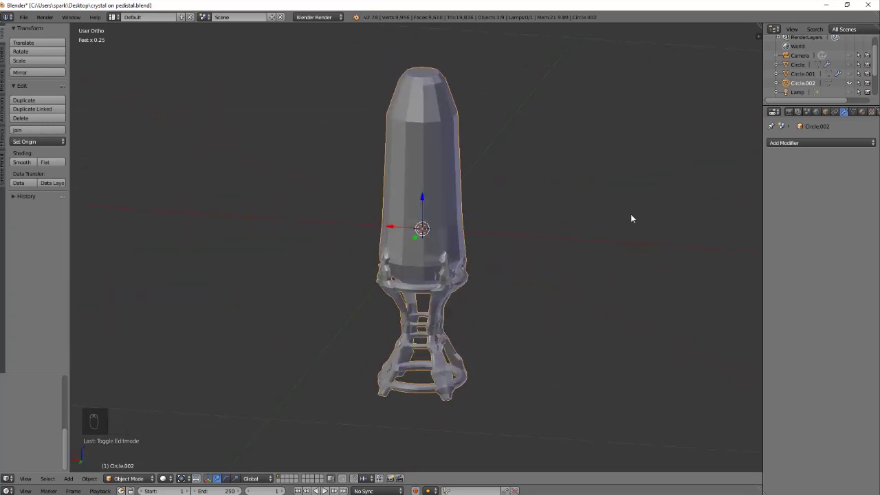
middle_click_drag(630, 218, 537, 215)
key("Tab")
scroll(476, 211, "up", 3)
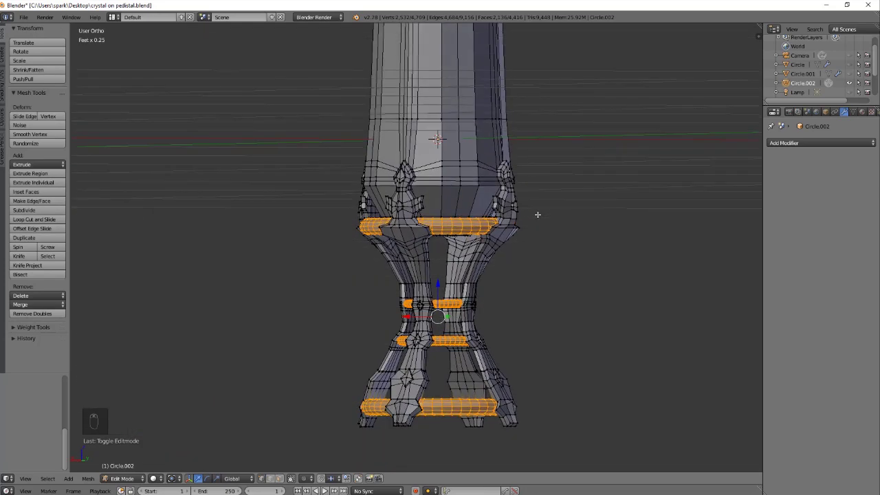